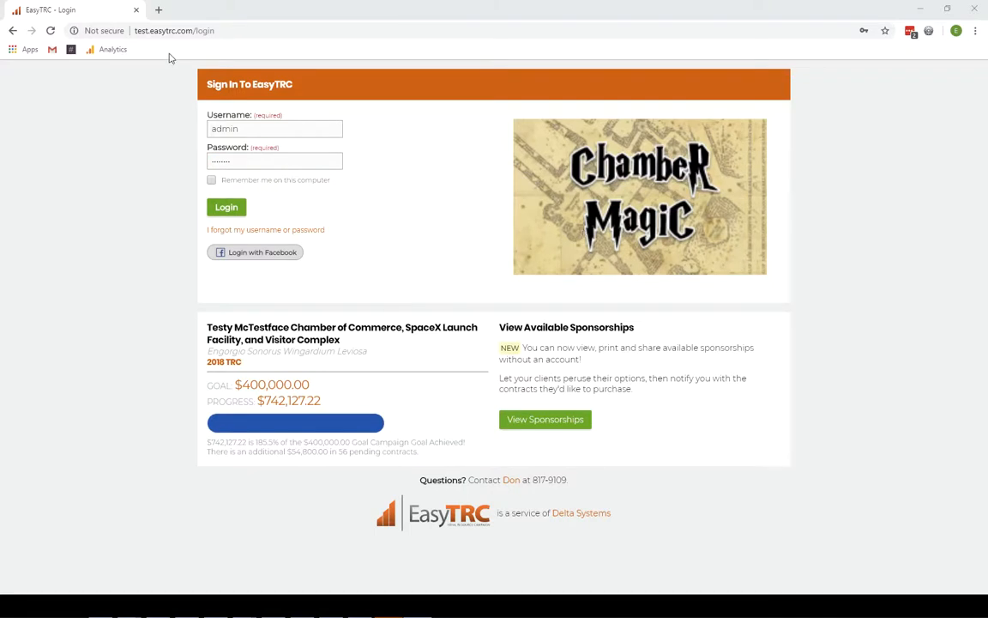
- Log in, go to the Admin dashboard and open the Contracts list
click(221, 207)
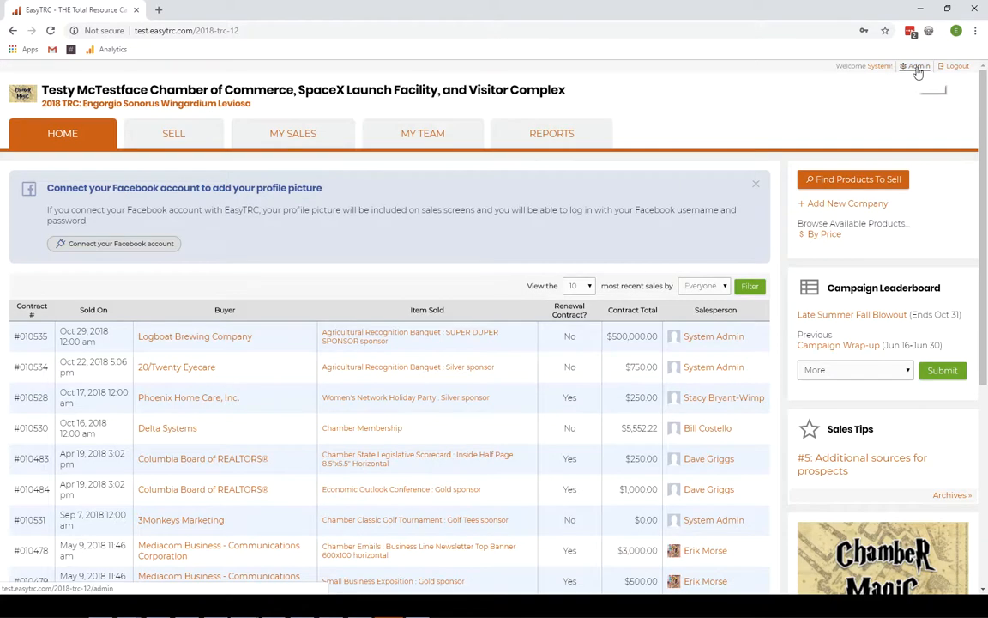
click(917, 68)
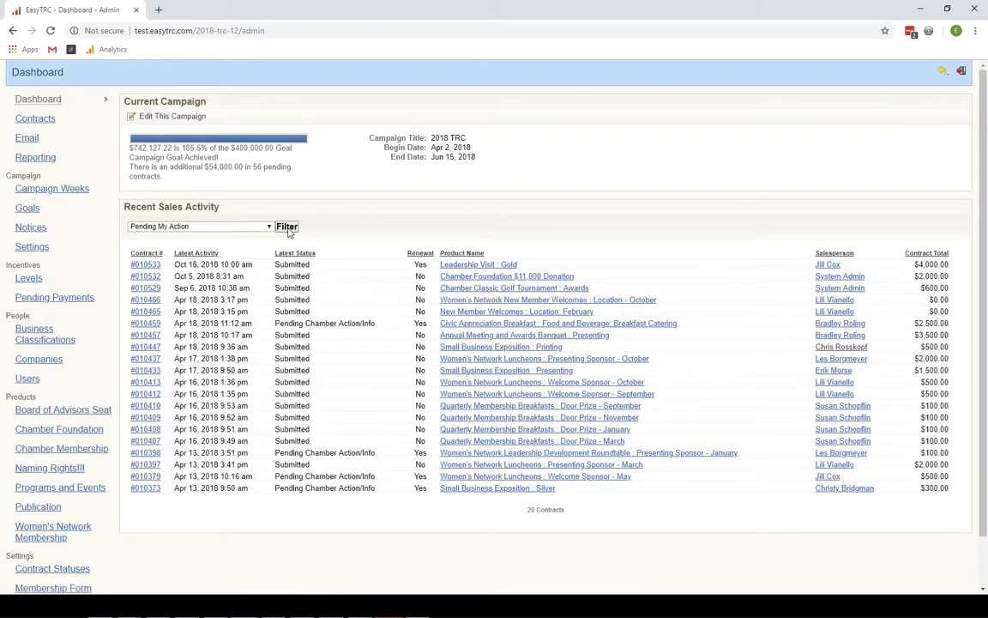
click(39, 119)
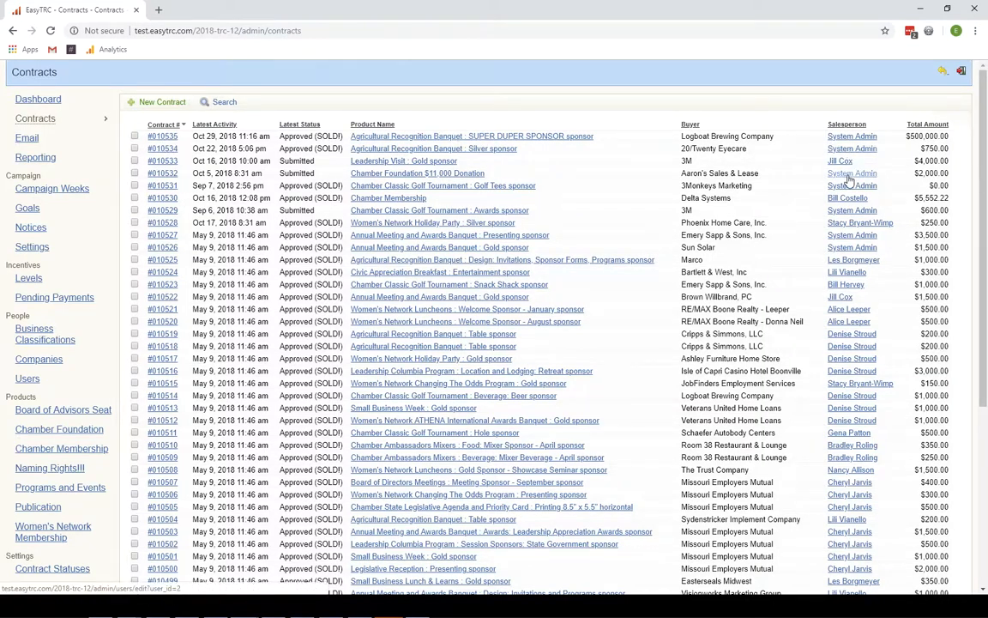
- Search the contracts list filtered to Pending Payment status
click(220, 104)
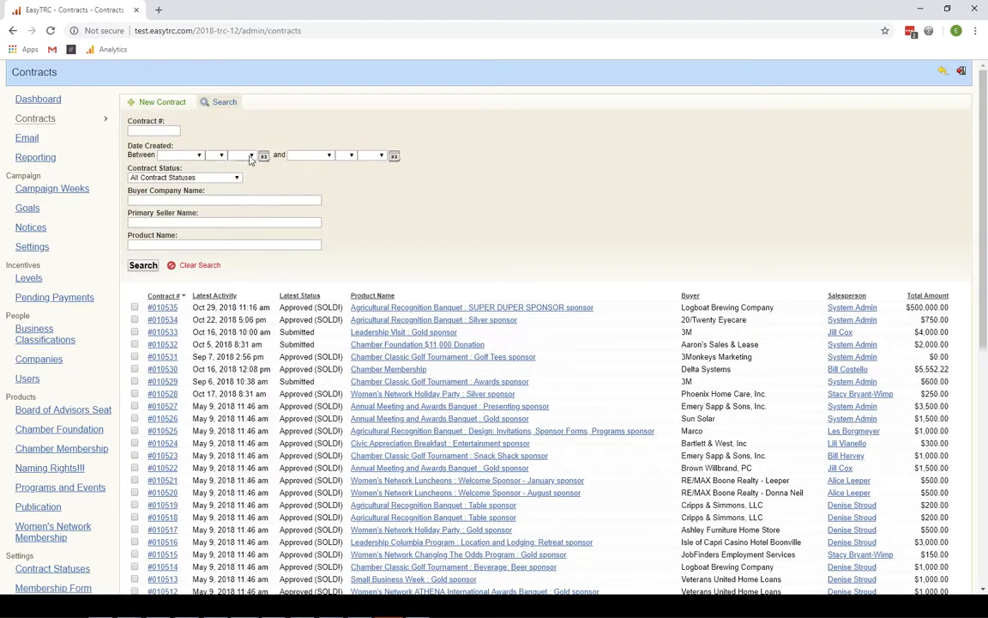
click(206, 177)
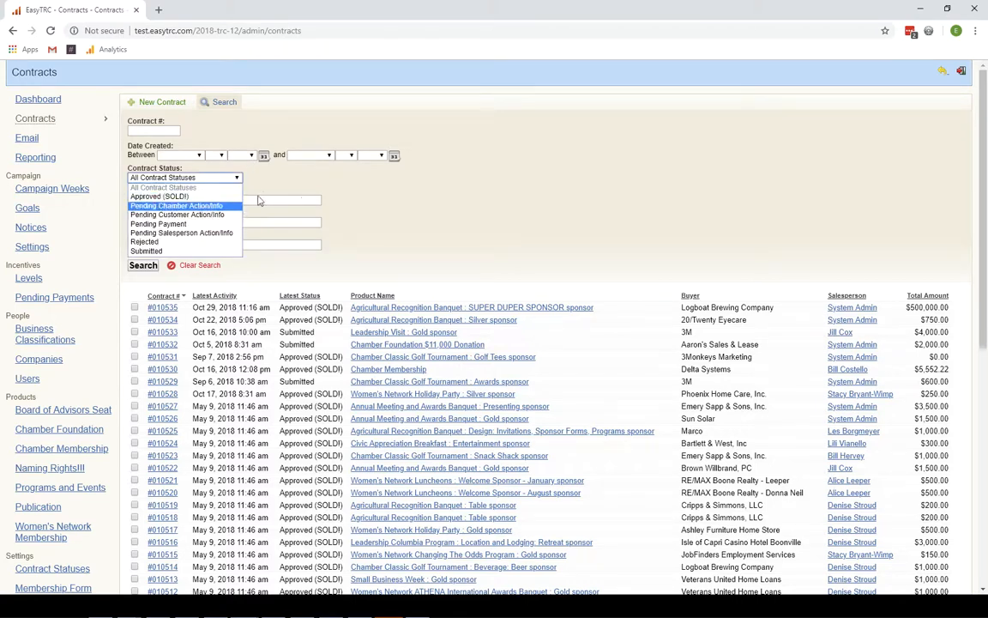
click(195, 224)
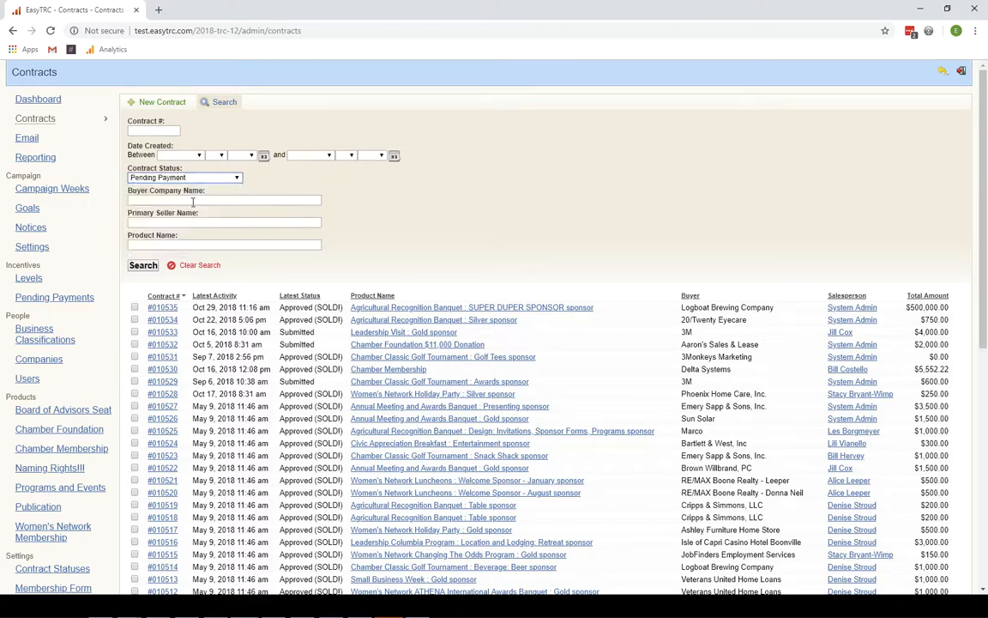
click(152, 266)
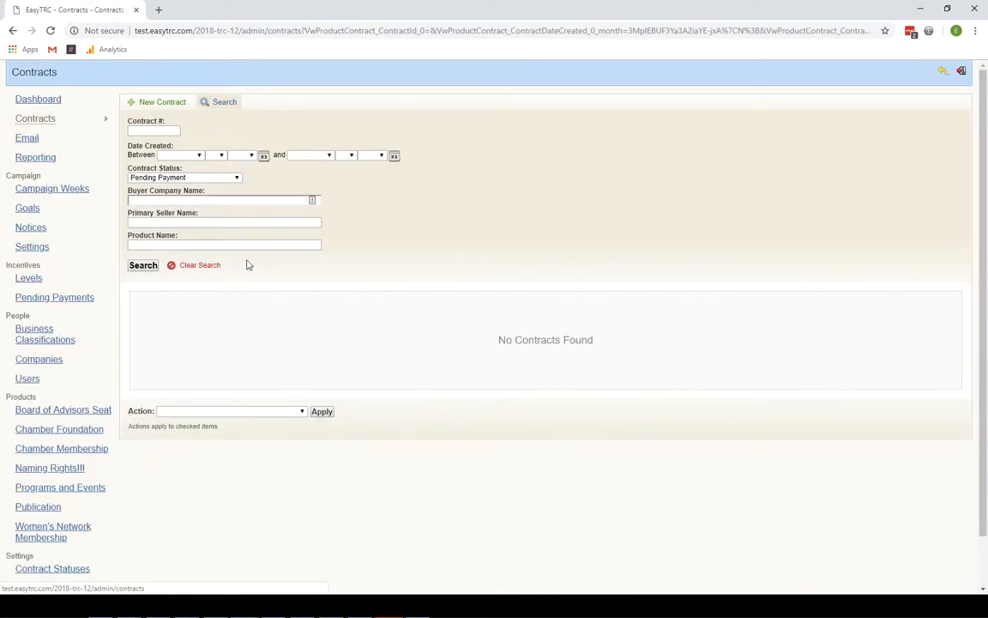
- Change the status filter to Rejected and search again, listing 6 contracts
click(193, 177)
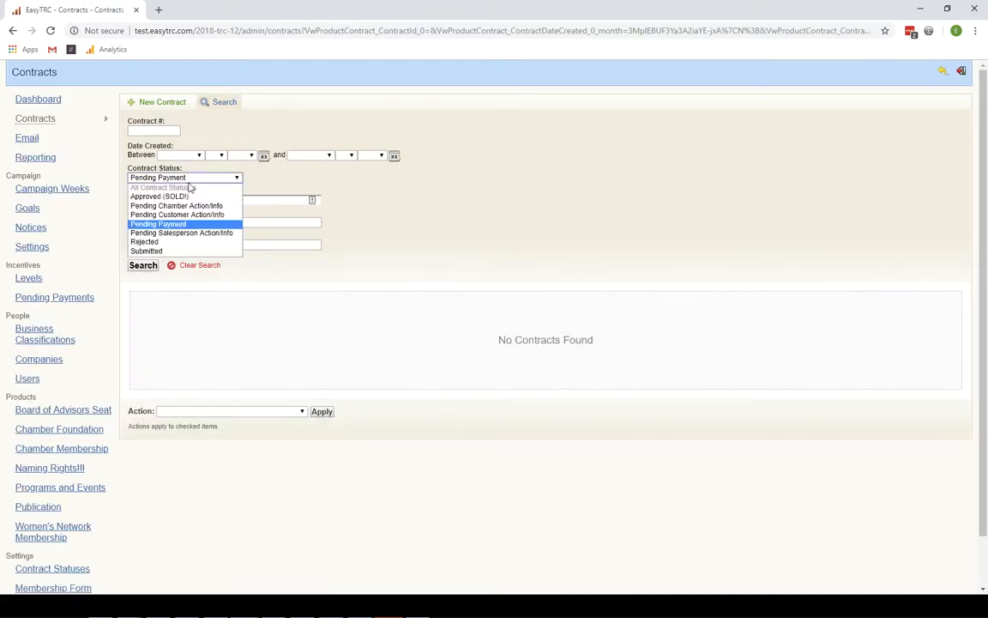
click(153, 242)
click(151, 266)
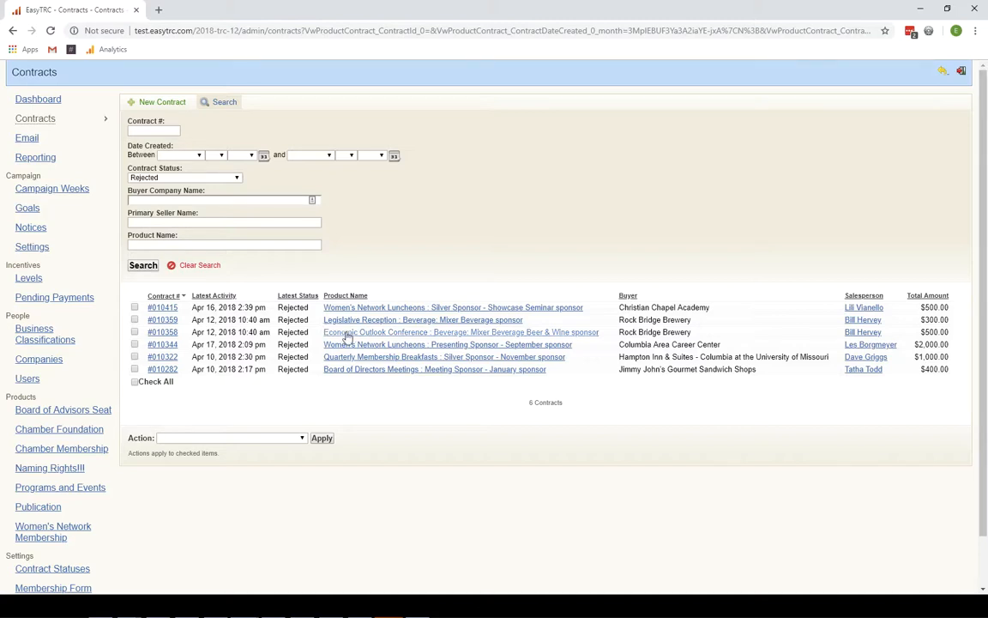
- Open the first rejected contract's Update Contract Status form and its status dropdown
click(159, 311)
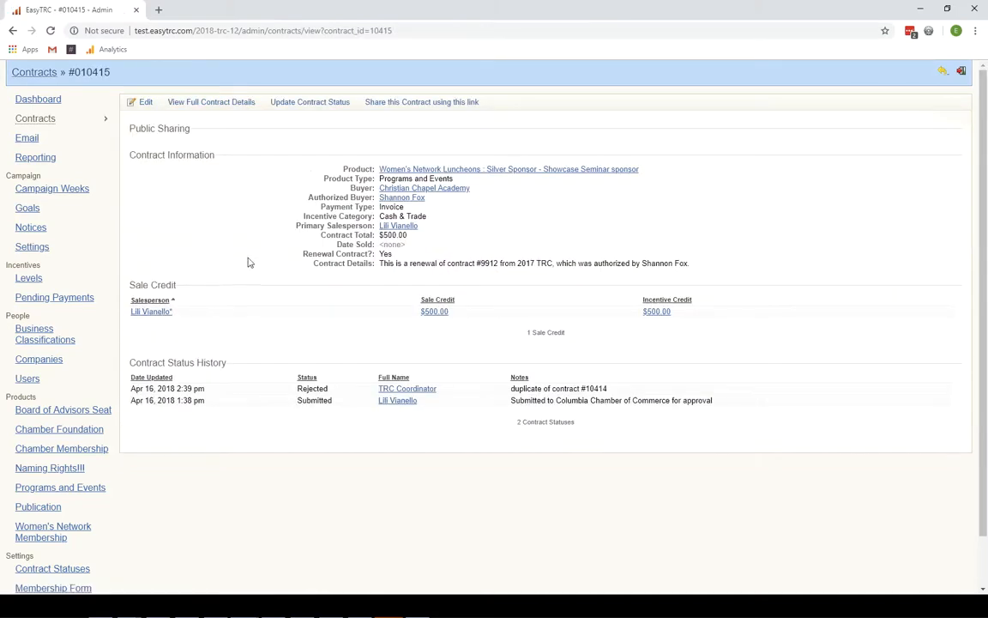
click(314, 105)
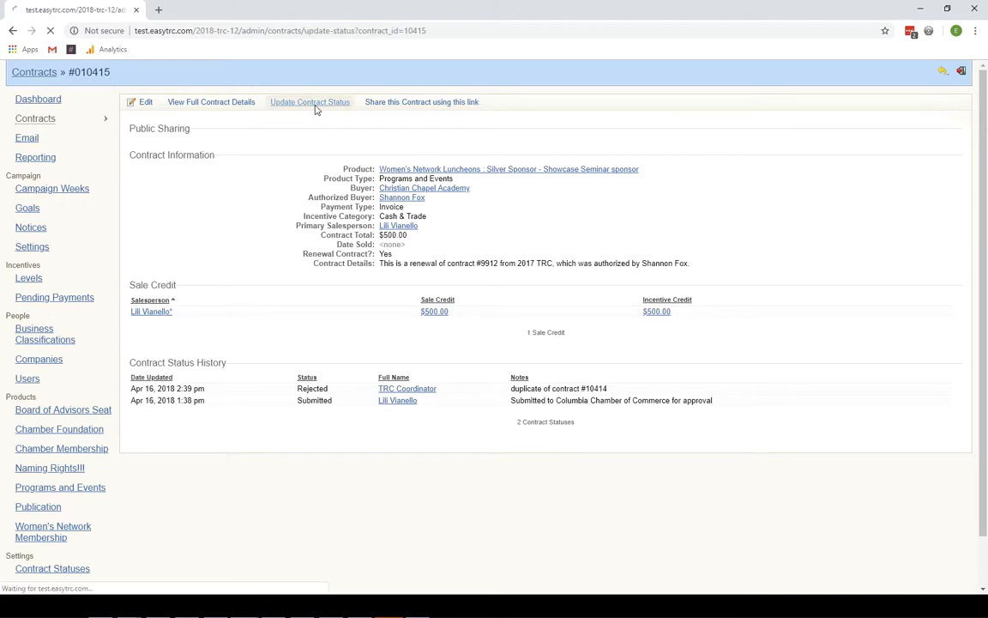
click(239, 120)
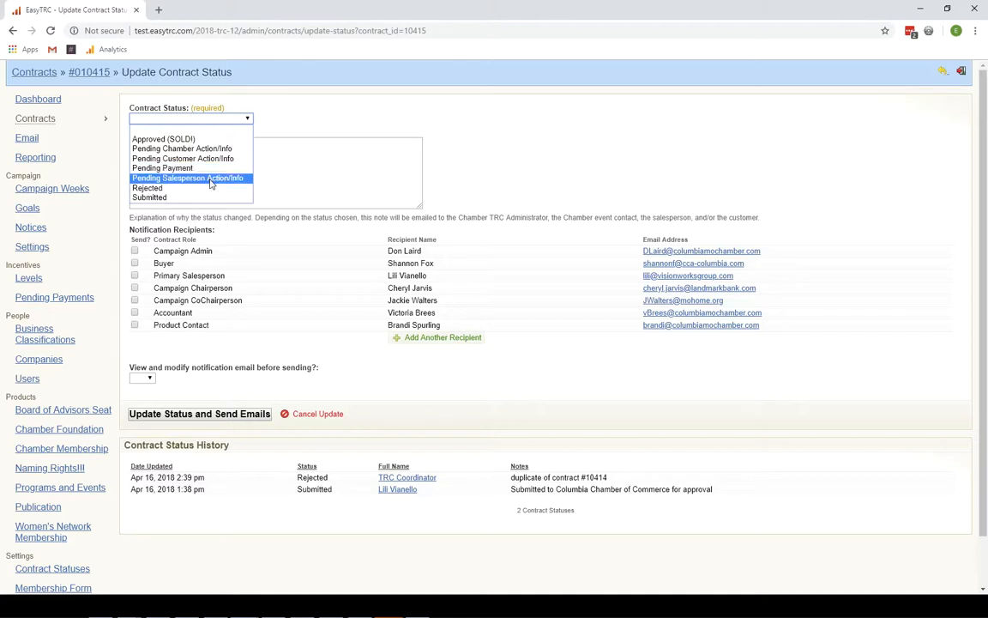
- Choose Pending Salesperson Action/Info as the status with the note 'need to get approval'
click(210, 178)
click(239, 164)
text(need to get approval)
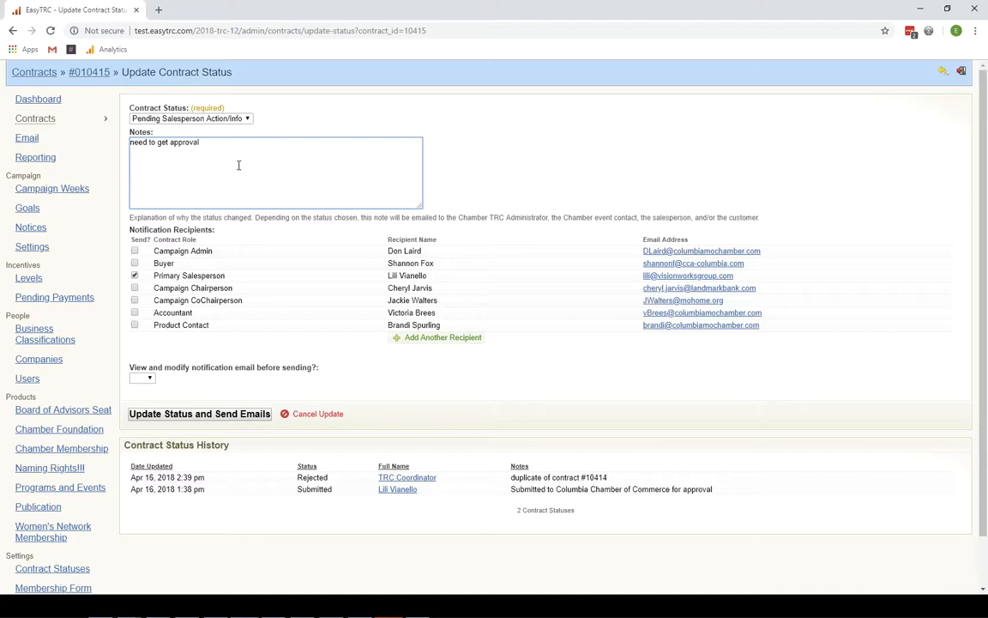
click(227, 120)
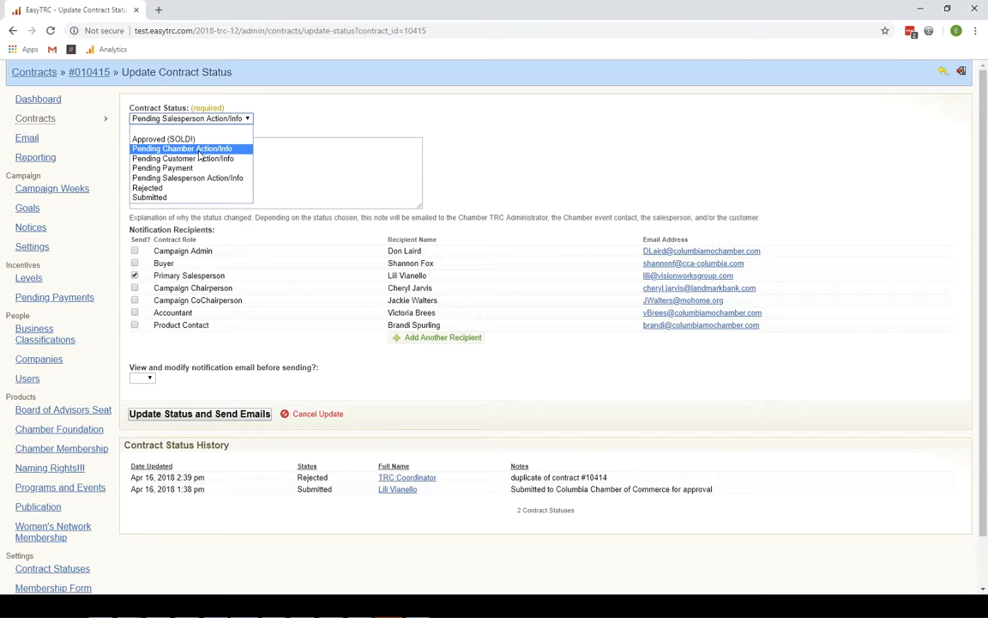
click(59, 102)
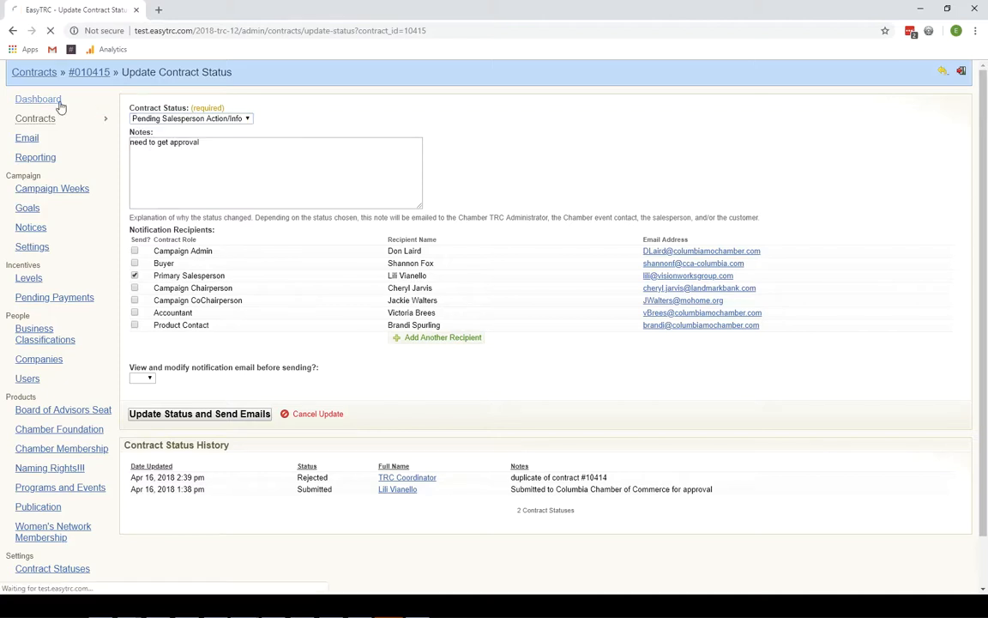
drag(134, 166, 205, 168)
click(271, 170)
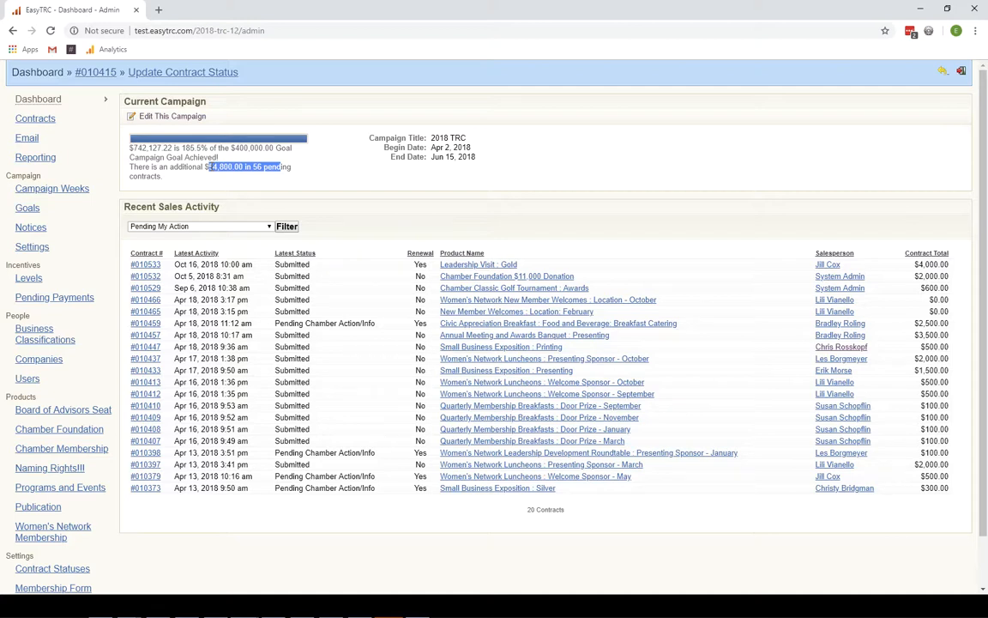
click(94, 96)
key(alt+Left)
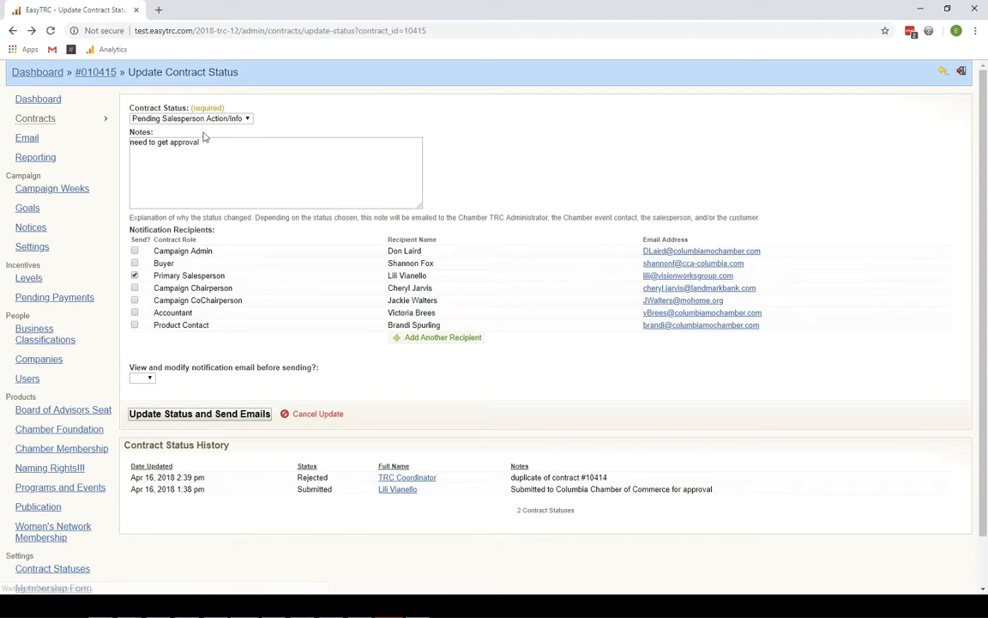
click(182, 118)
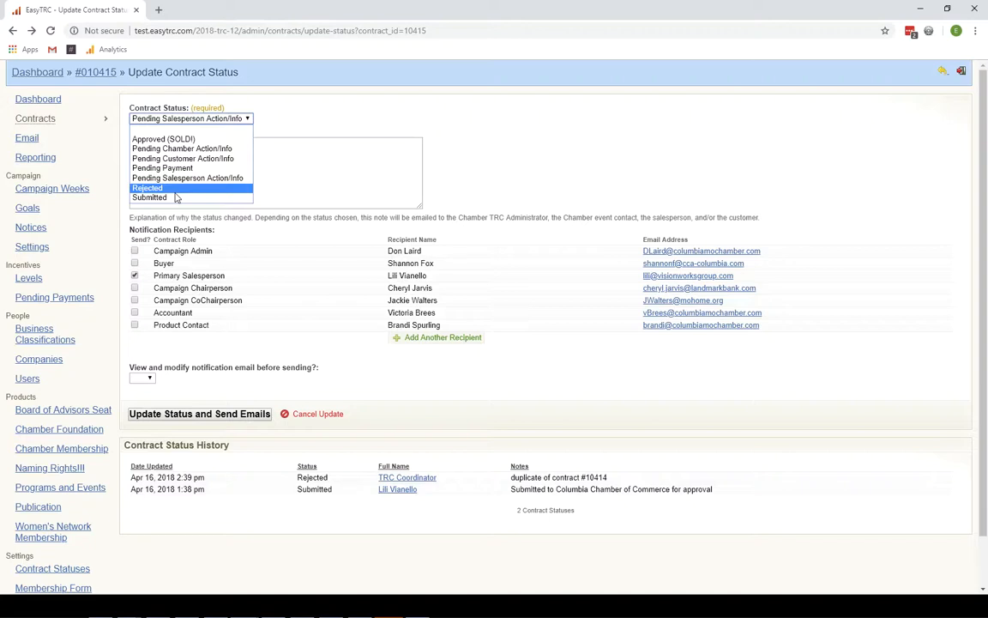
- Choose Approved (SOLD!) and bring up the Date Sold calendar (October 30, 2018)
click(178, 140)
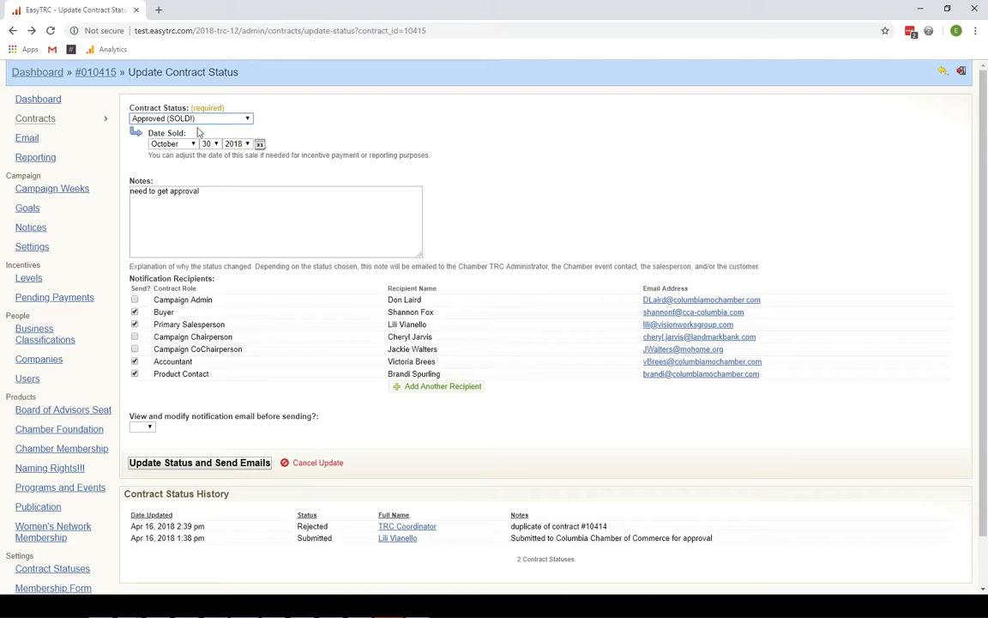
click(259, 144)
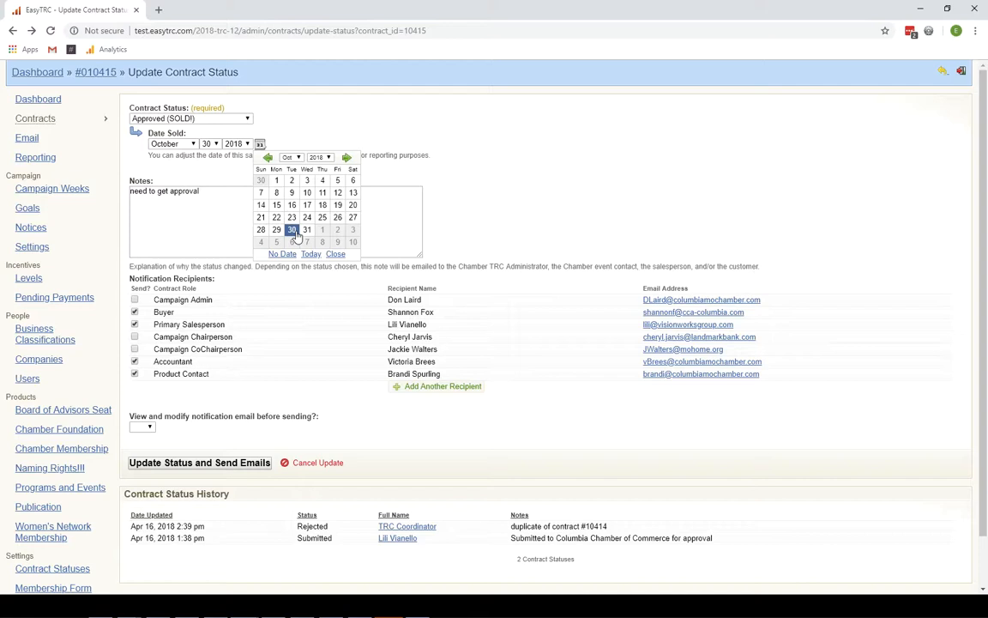
- Change the Date Sold day to 29, confirming October 29, 2018 in the calendar
click(207, 143)
click(206, 329)
click(277, 231)
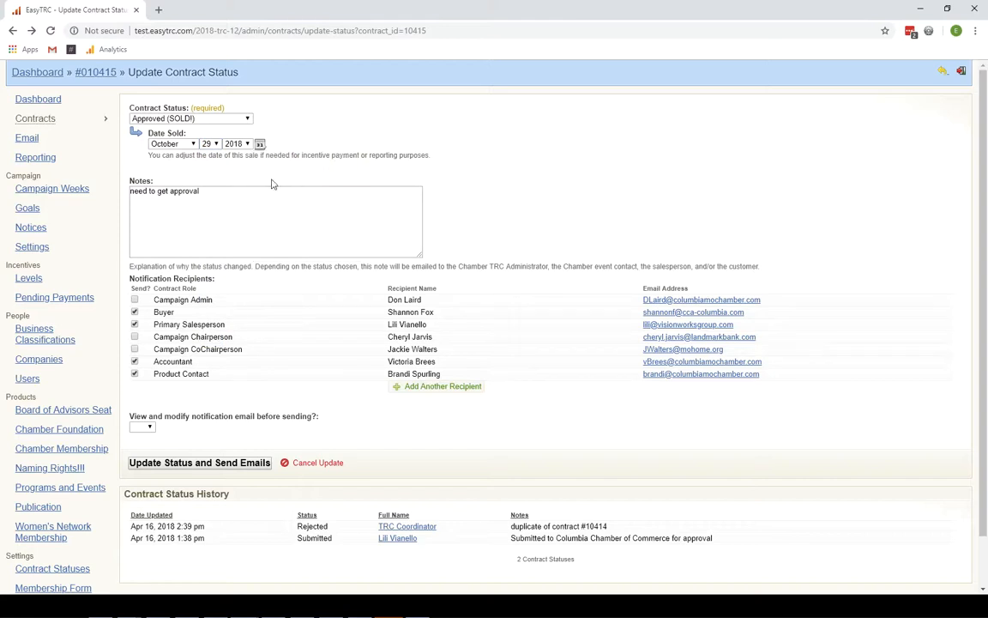
click(260, 144)
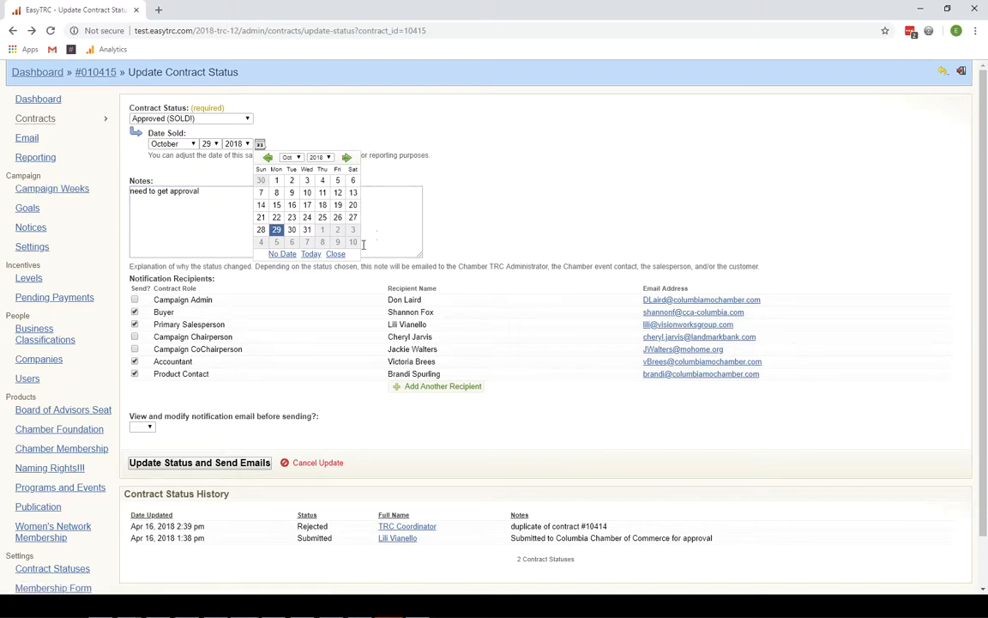
click(335, 254)
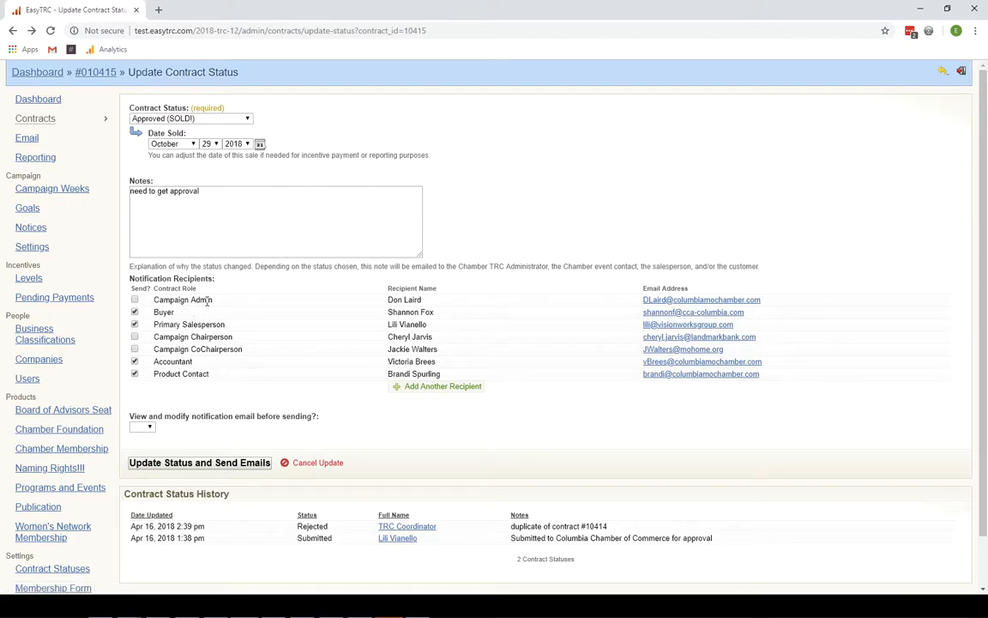
- Clear Send? for Buyer, Primary Salesperson, Accountant and Product Contact, keeping Approved (SOLD!)
drag(154, 281, 226, 288)
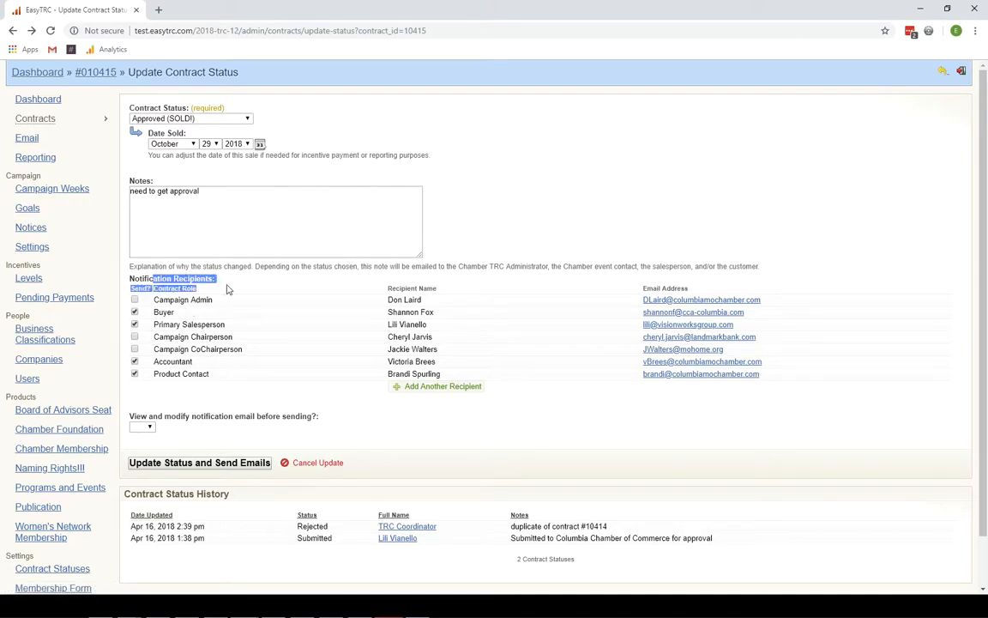
click(294, 314)
scroll(294, 316, down, 1)
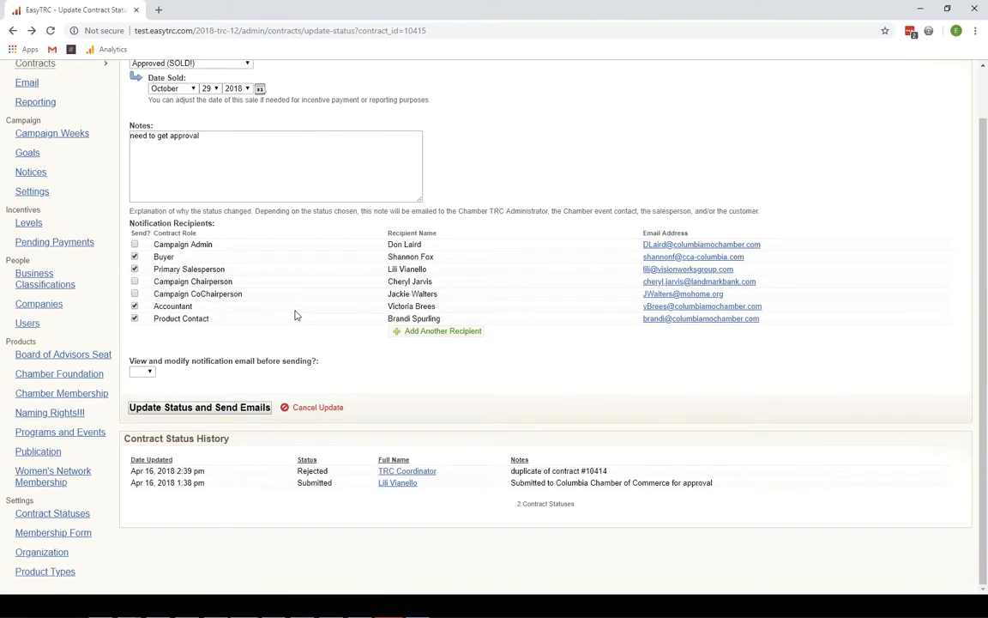
click(134, 257)
click(133, 268)
click(134, 307)
click(134, 319)
scroll(163, 252, up, 1)
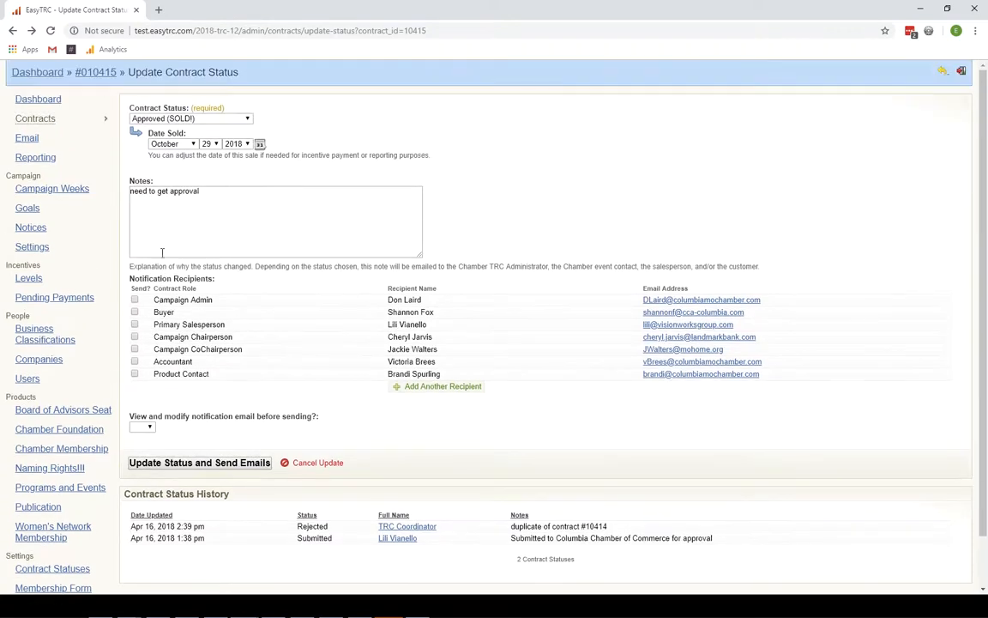
click(202, 122)
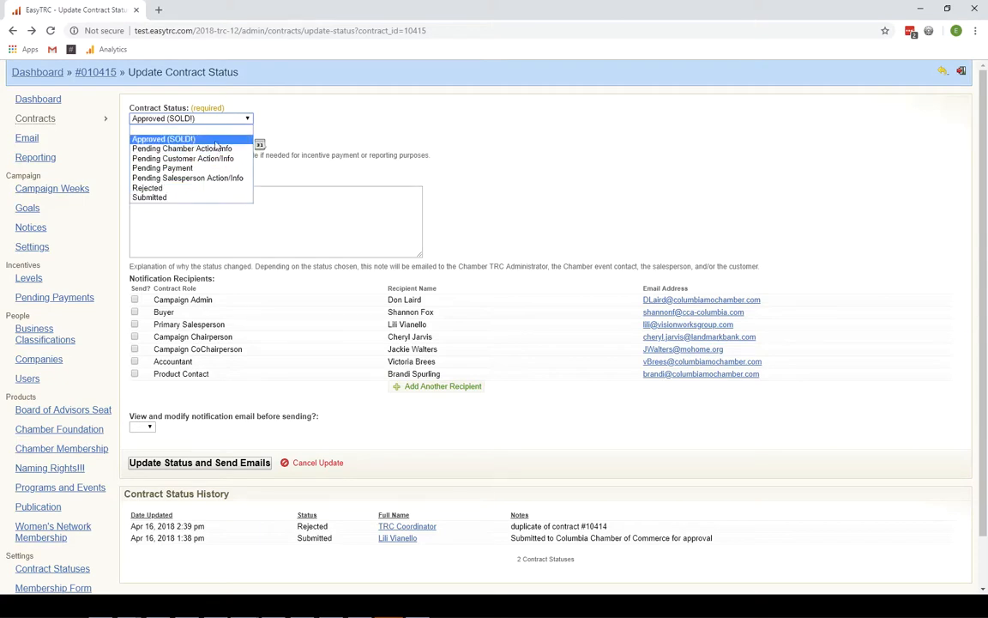
click(289, 152)
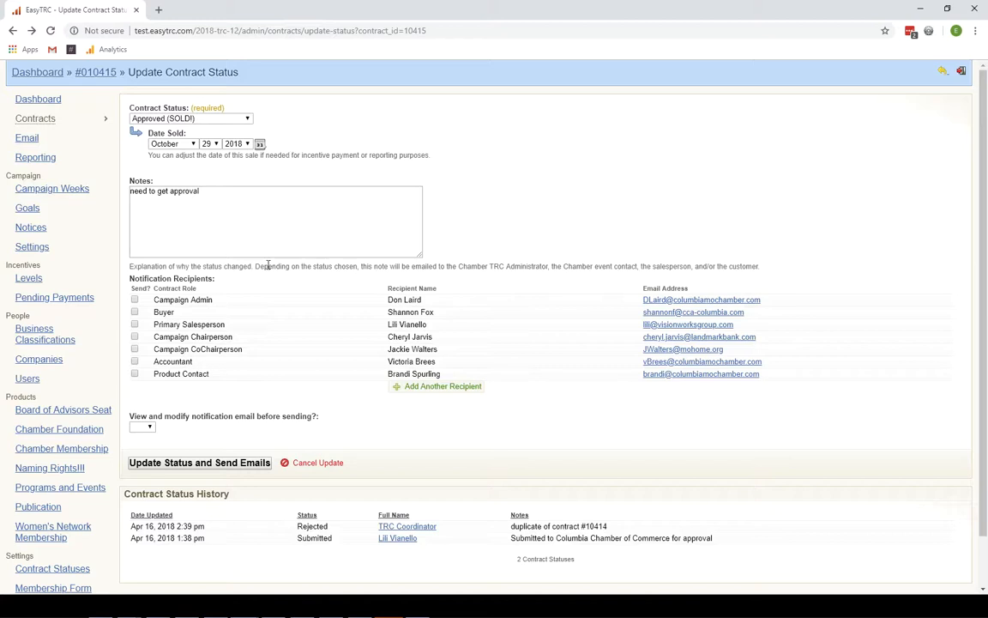
- Re-tick the Buyer's Send? box and highlight the Buyer's name and e-mail
click(135, 312)
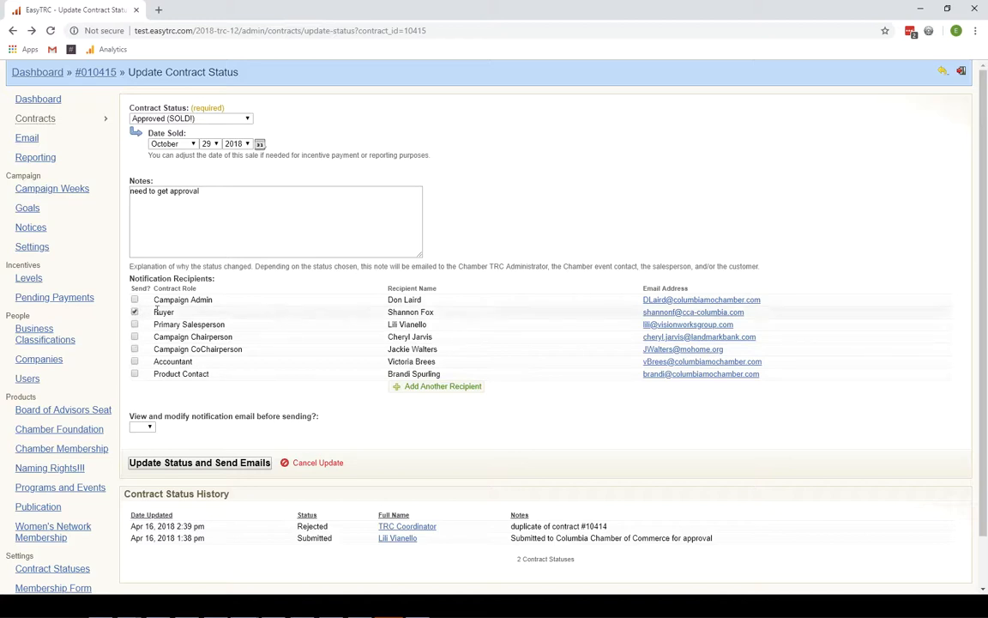
drag(387, 313, 434, 312)
drag(746, 313, 645, 321)
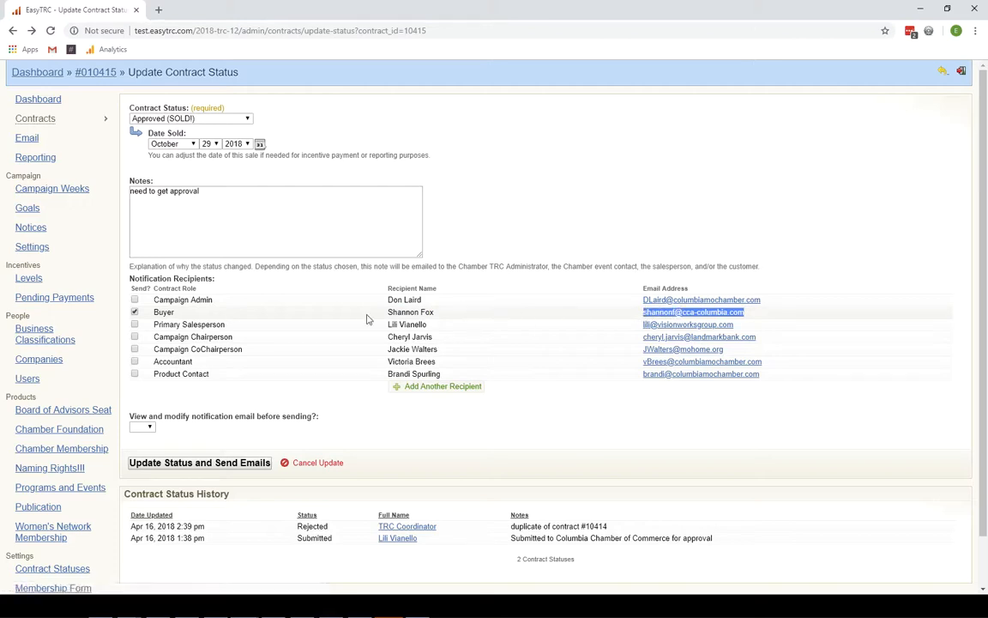
drag(215, 300, 222, 324)
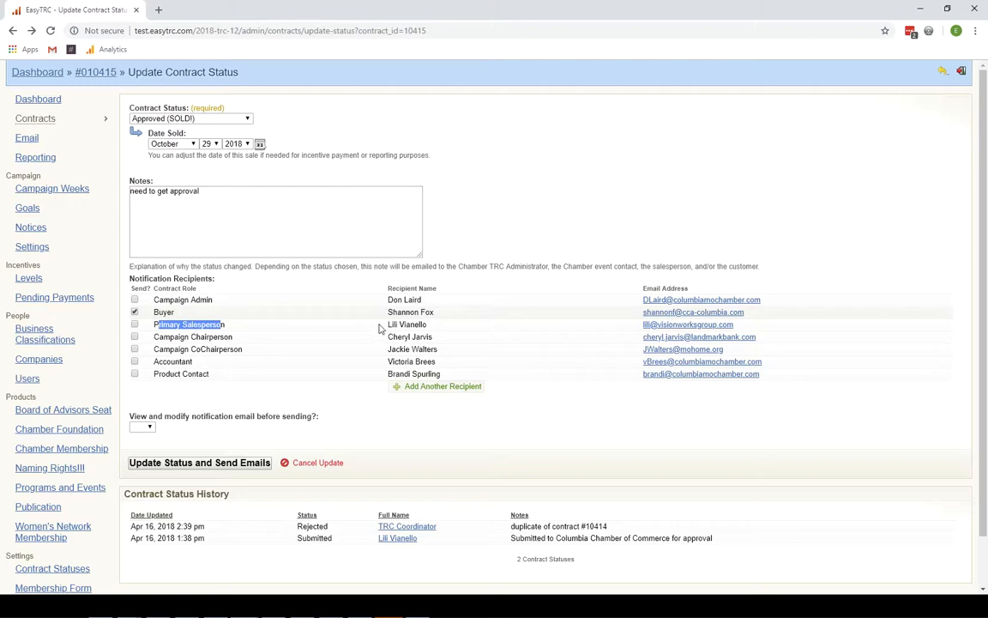
drag(427, 325, 369, 330)
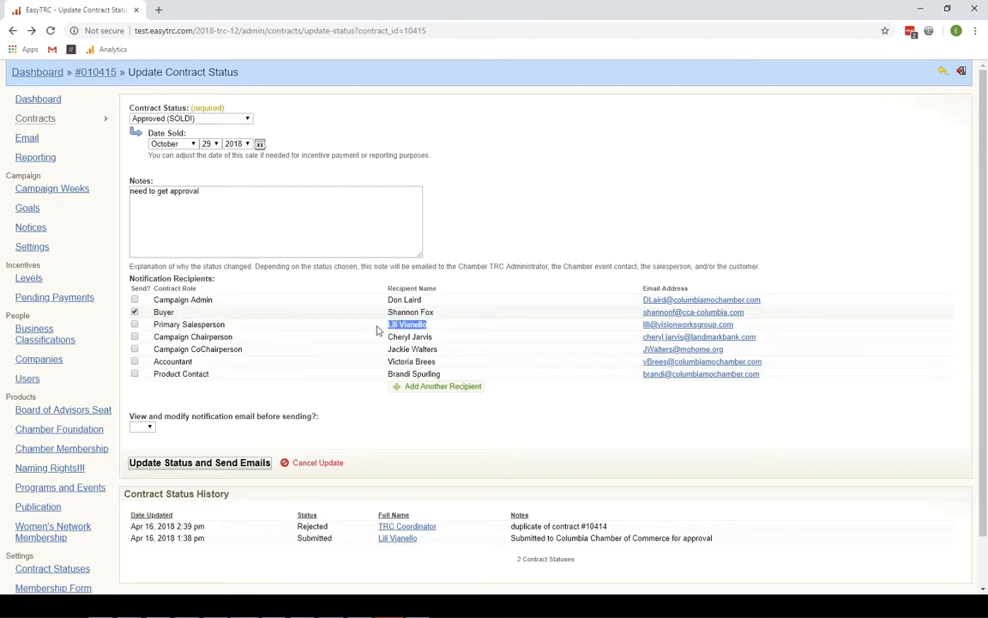
mouse_move(234, 339)
mouse_down()
mouse_move(152, 340)
mouse_move(229, 340)
mouse_up()
click(156, 339)
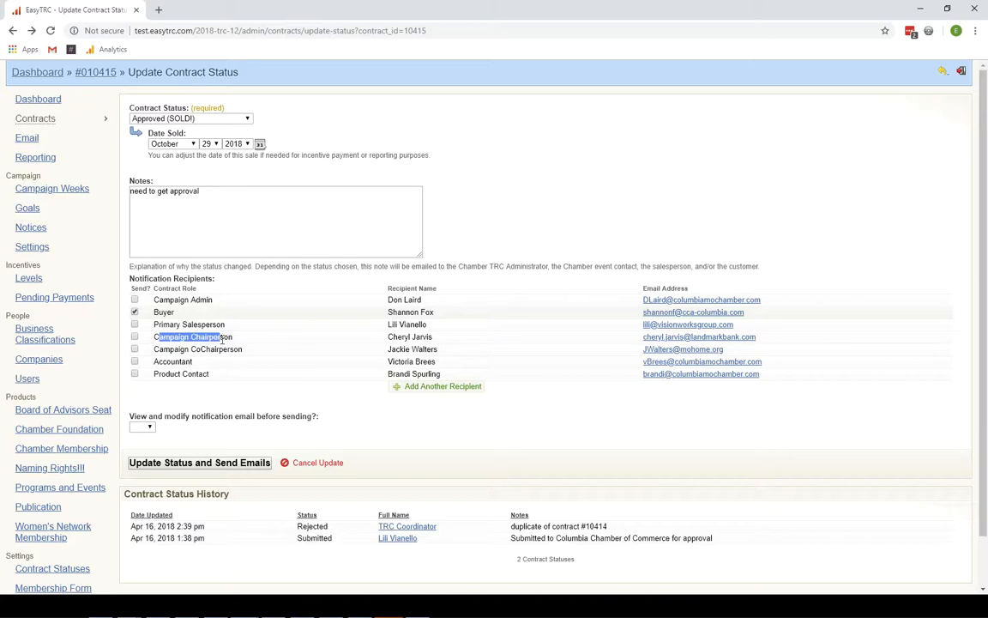
drag(434, 336, 410, 336)
drag(245, 349, 165, 349)
drag(436, 349, 400, 352)
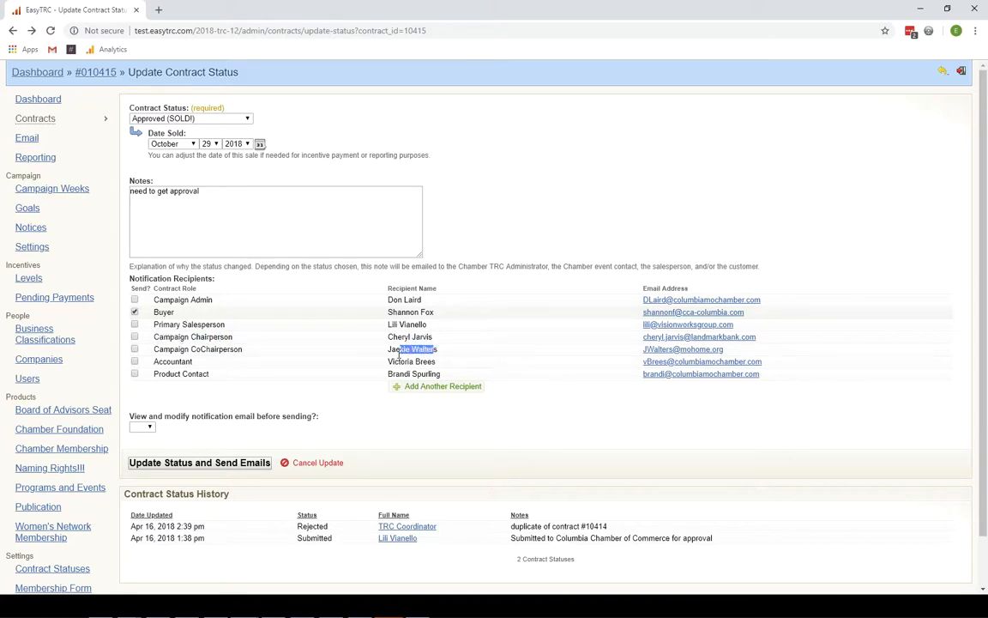
click(187, 361)
double_click(180, 362)
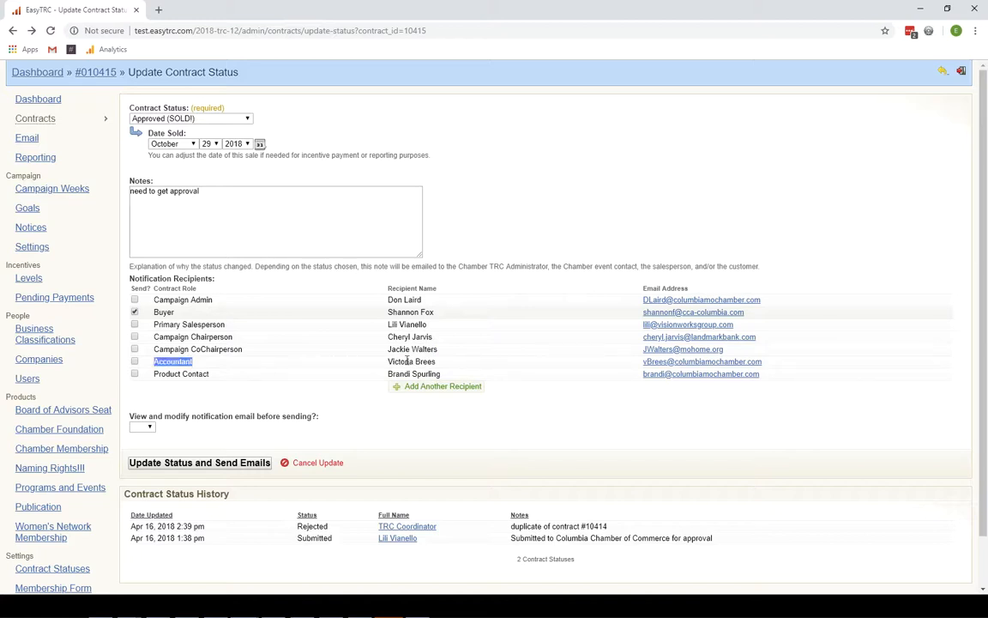
drag(171, 336, 235, 357)
double_click(180, 362)
drag(439, 363, 380, 369)
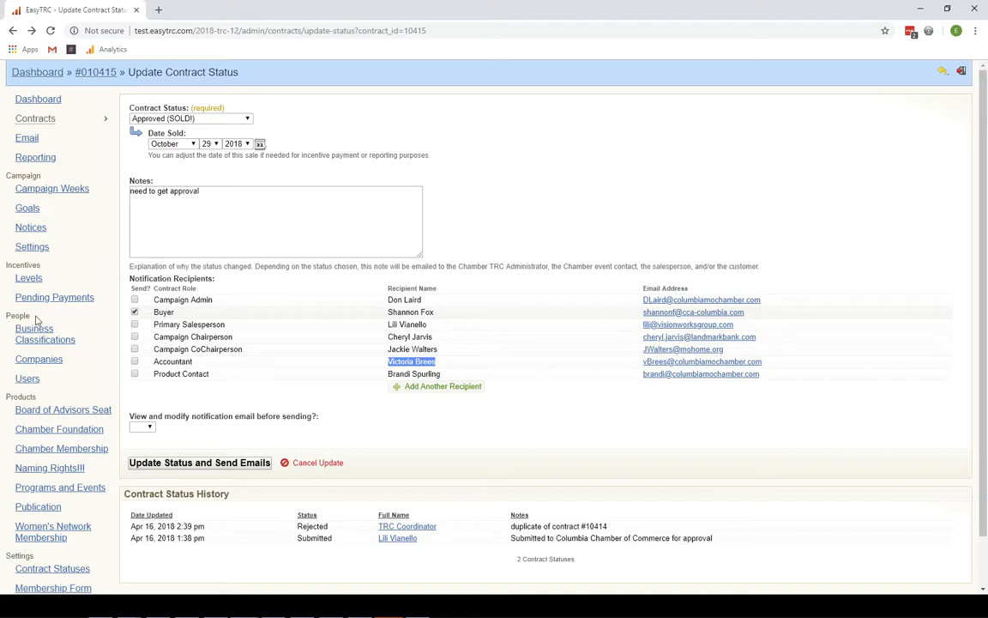
click(44, 252)
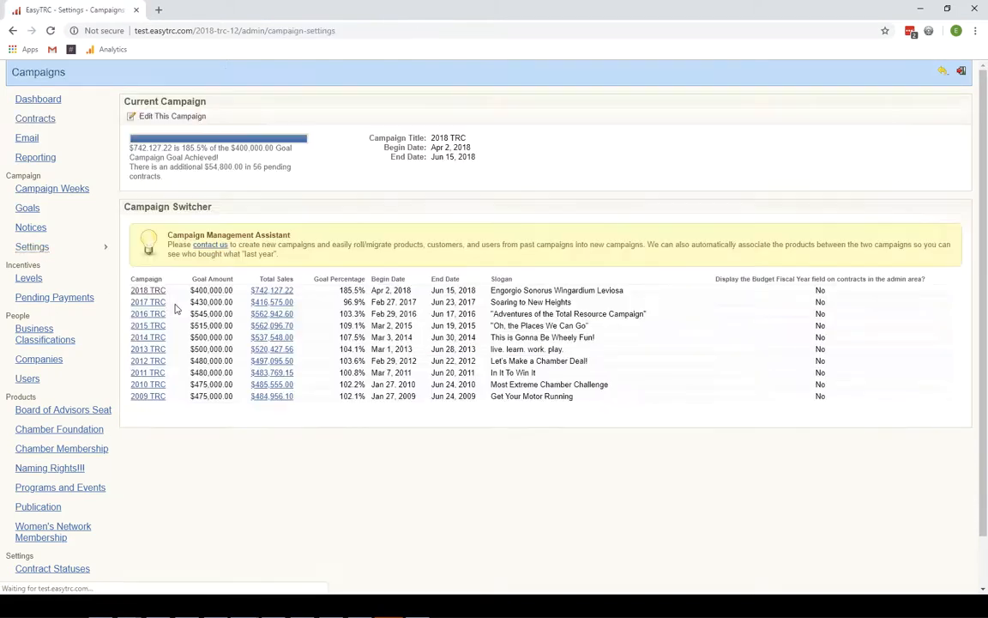
- Edit the current campaign and review its accountant, cochair and view-only Campaign Weeks settings
click(173, 117)
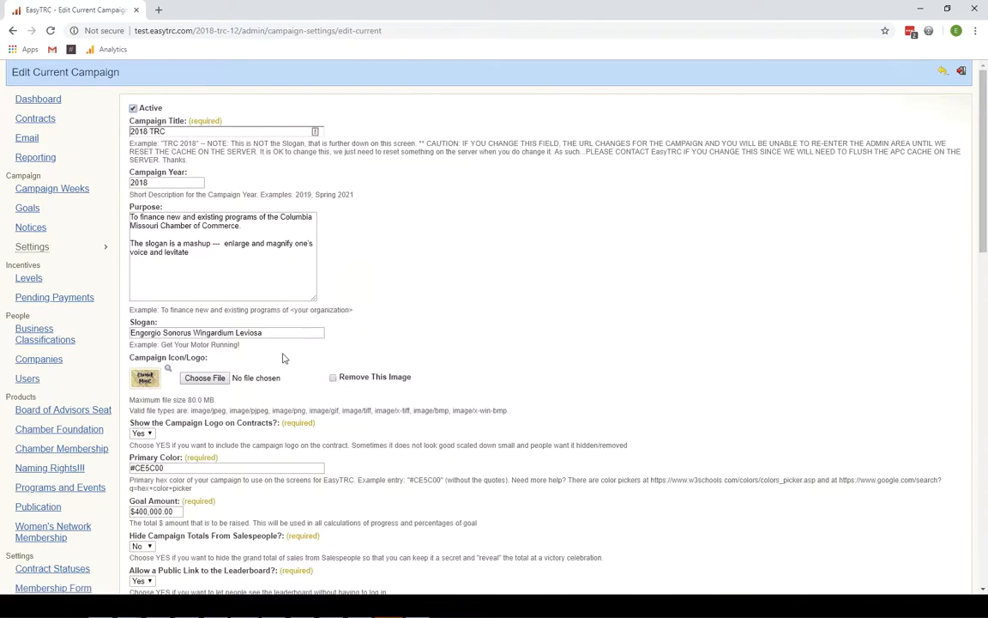
scroll(277, 365, down, 2)
scroll(277, 369, down, 6)
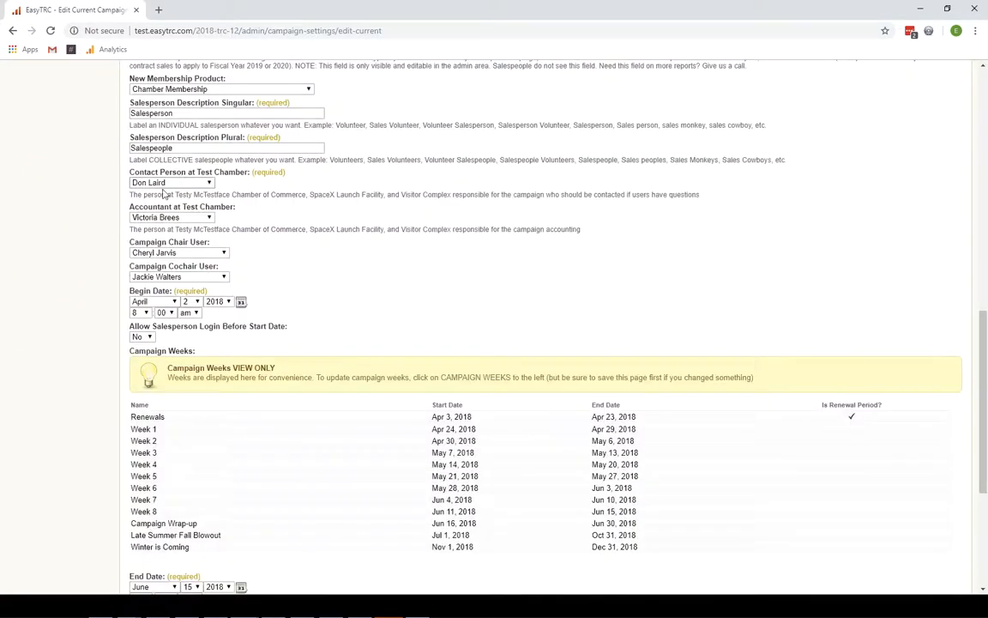
drag(139, 202, 211, 246)
drag(146, 270, 223, 270)
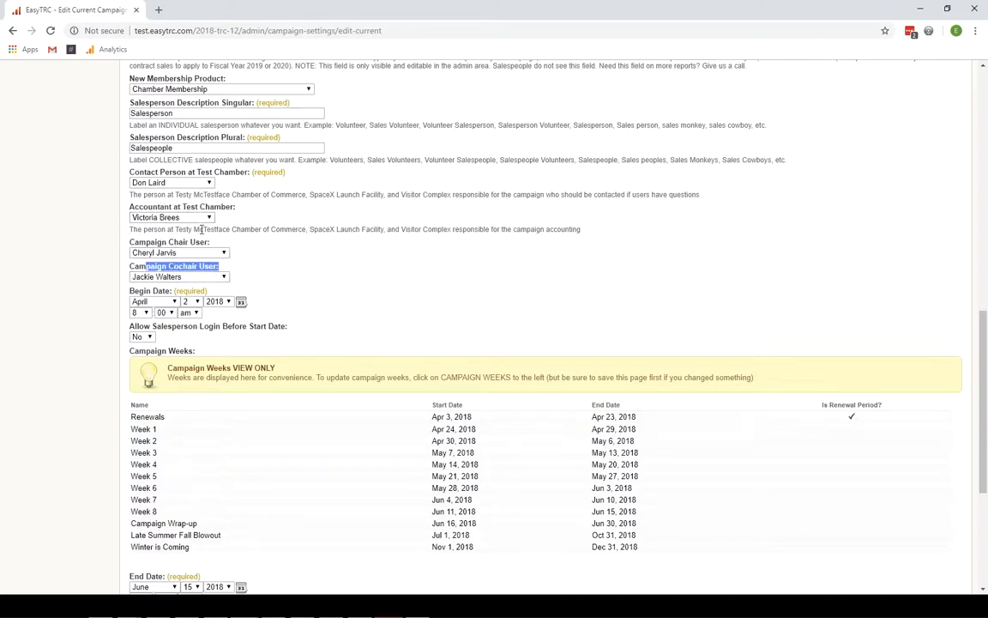
scroll(258, 321, down, 2)
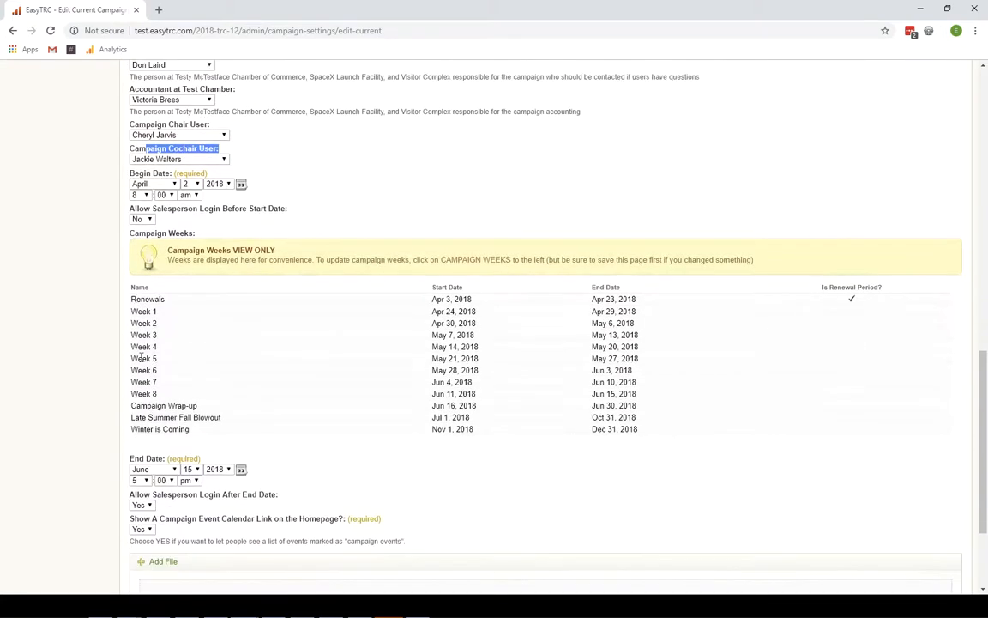
drag(186, 259, 322, 271)
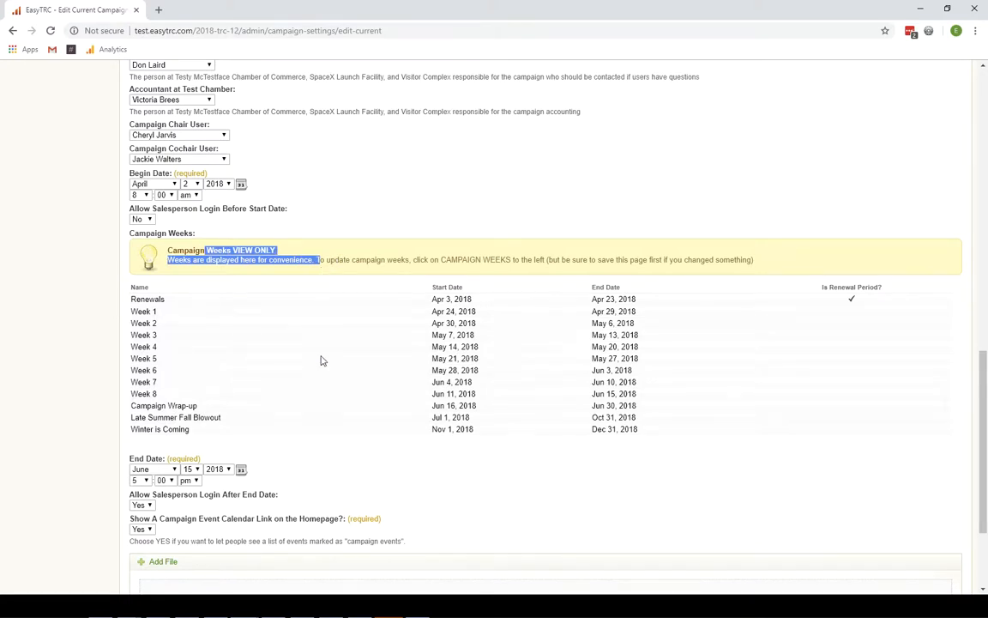
scroll(321, 361, up, 12)
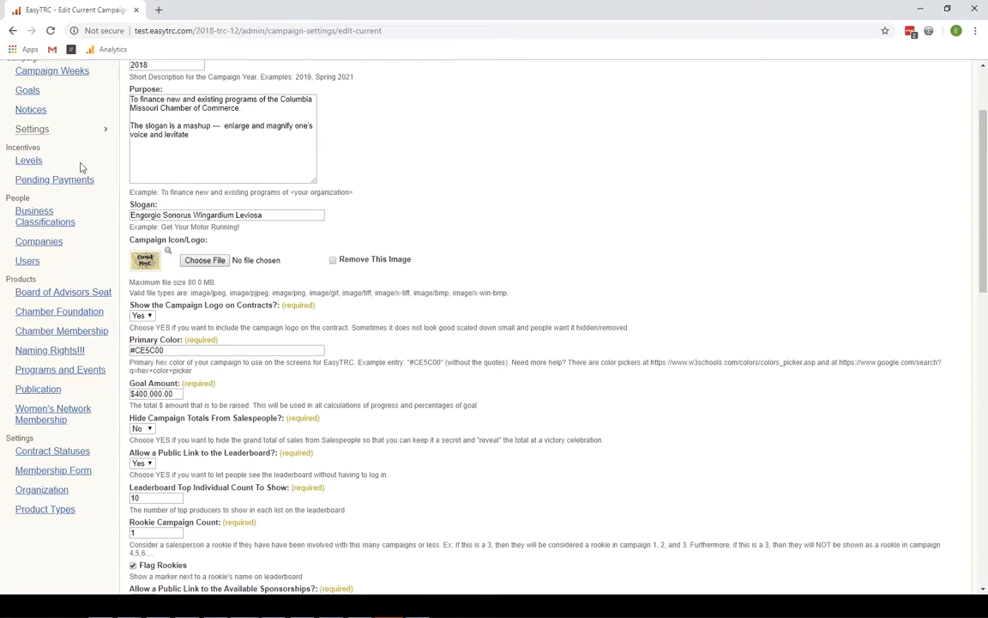
scroll(81, 168, up, 1)
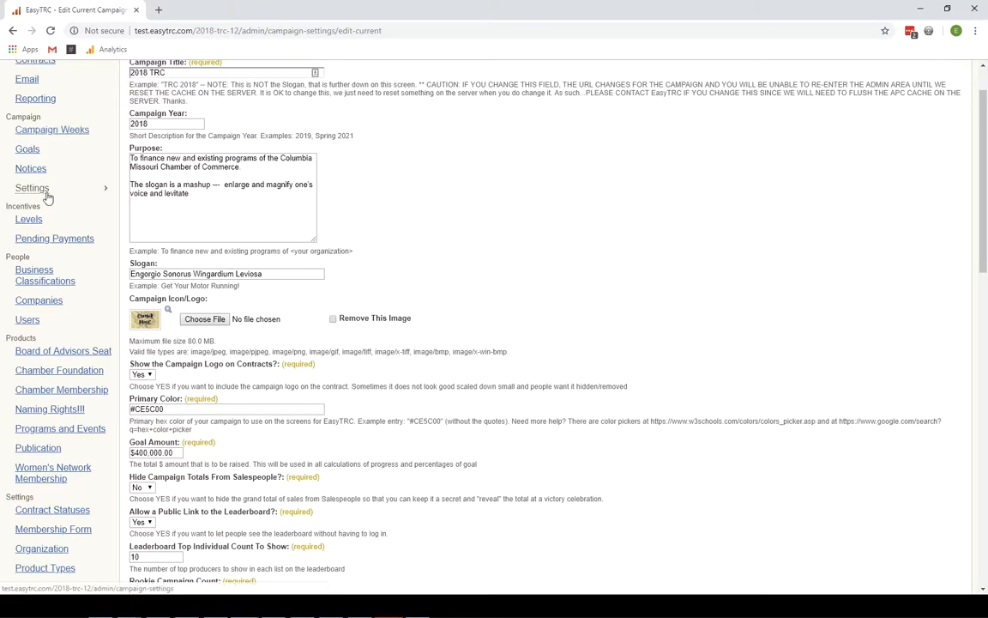
click(49, 191)
scroll(49, 194, up, 1)
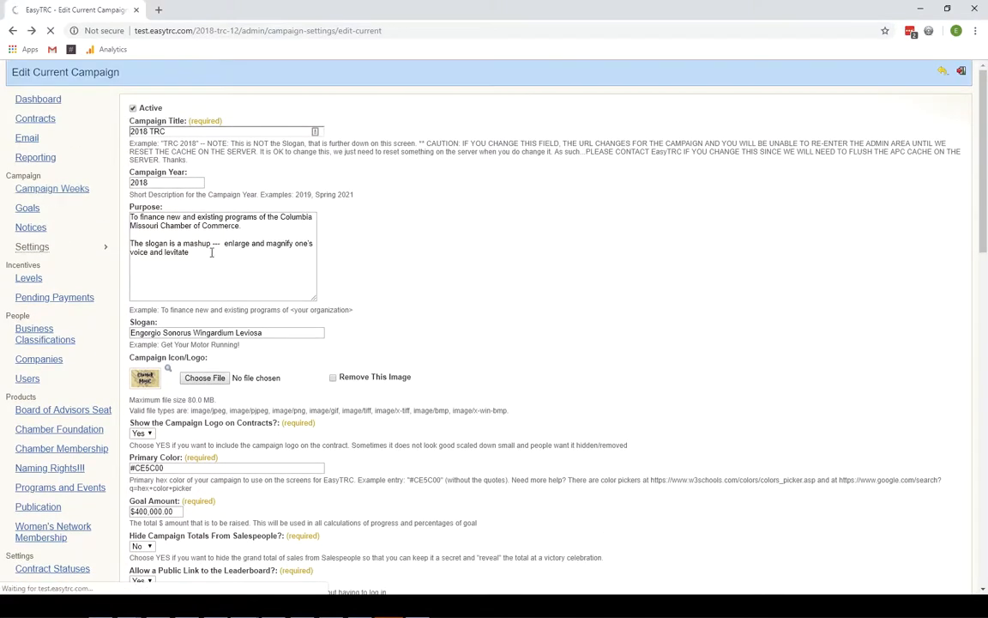
- Return to contract #010415's Update Contract Status form
key(alt+Left)
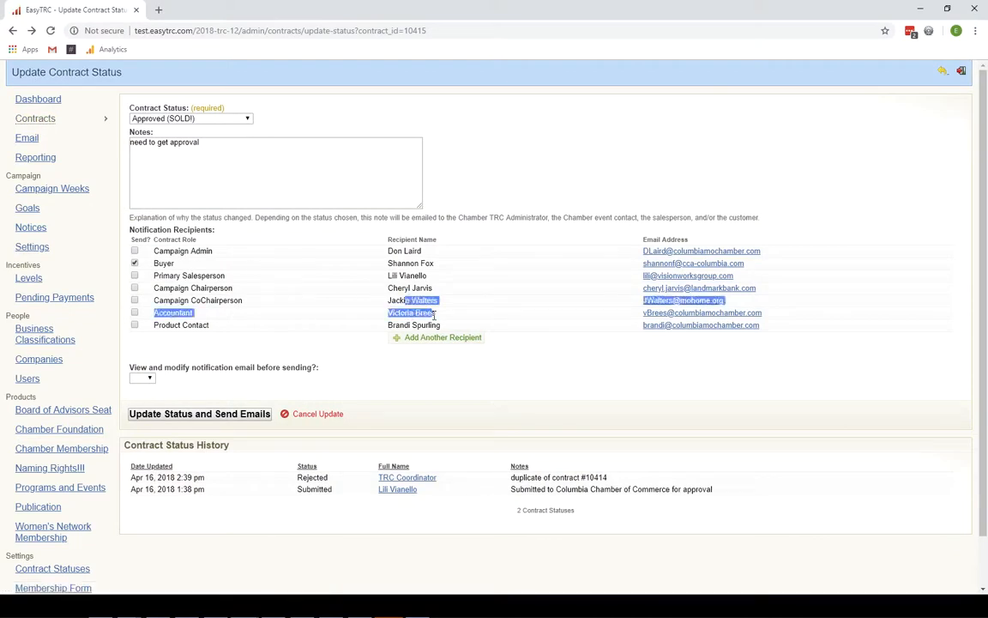
drag(406, 301, 416, 289)
click(470, 324)
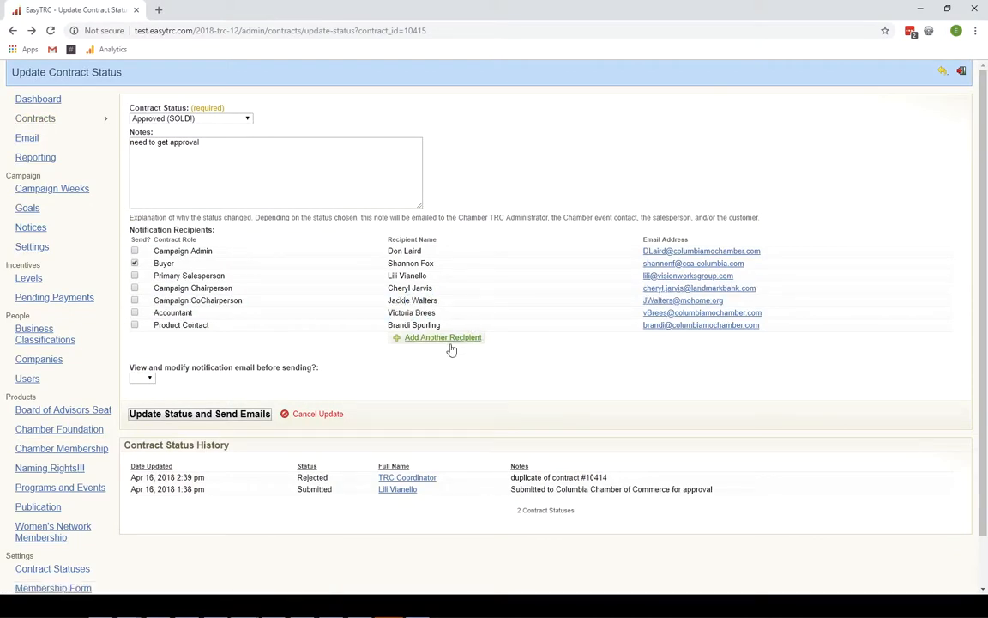
- Add another notification recipient, entering the recipient's name and e-mail address
click(450, 339)
click(449, 340)
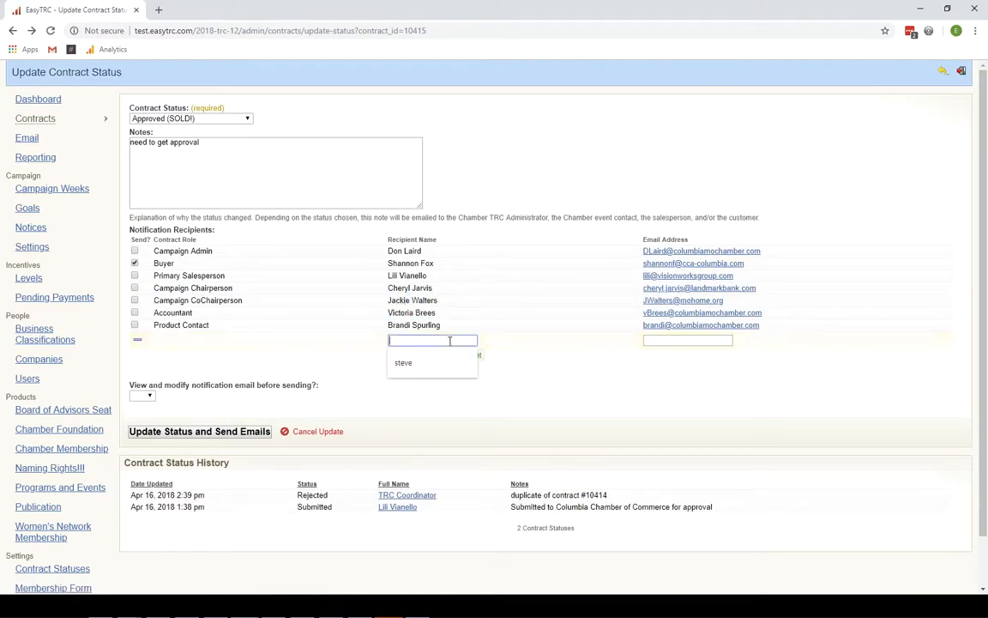
text(steve)
key(Tab)
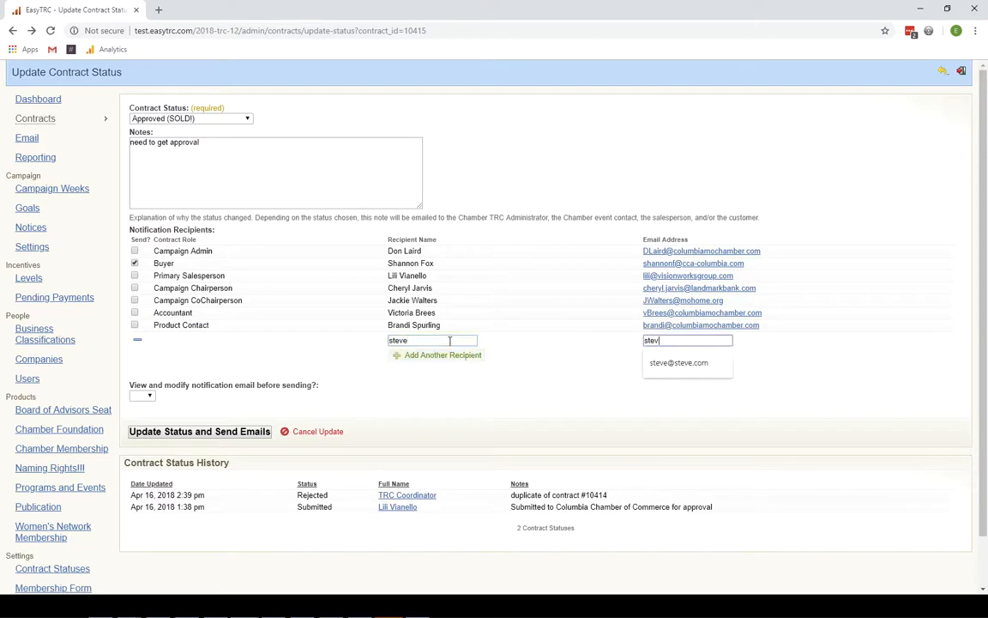
click(517, 354)
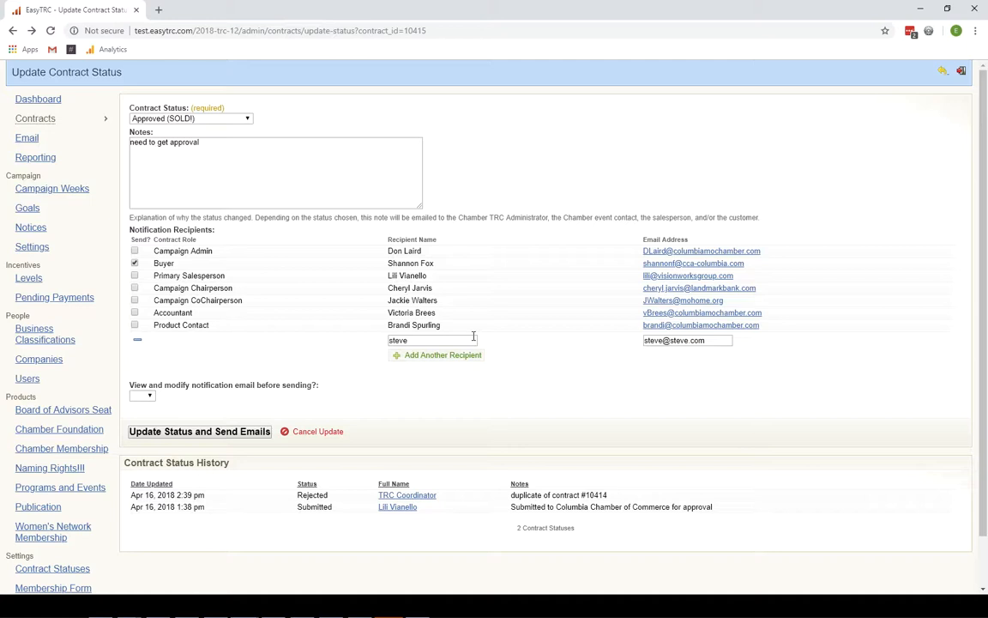
click(151, 396)
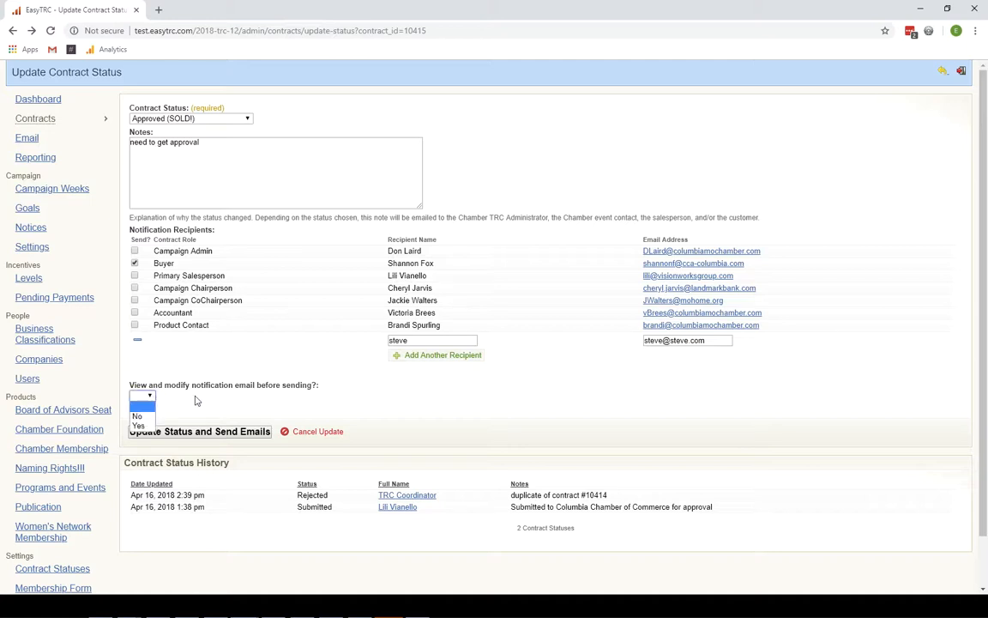
click(139, 427)
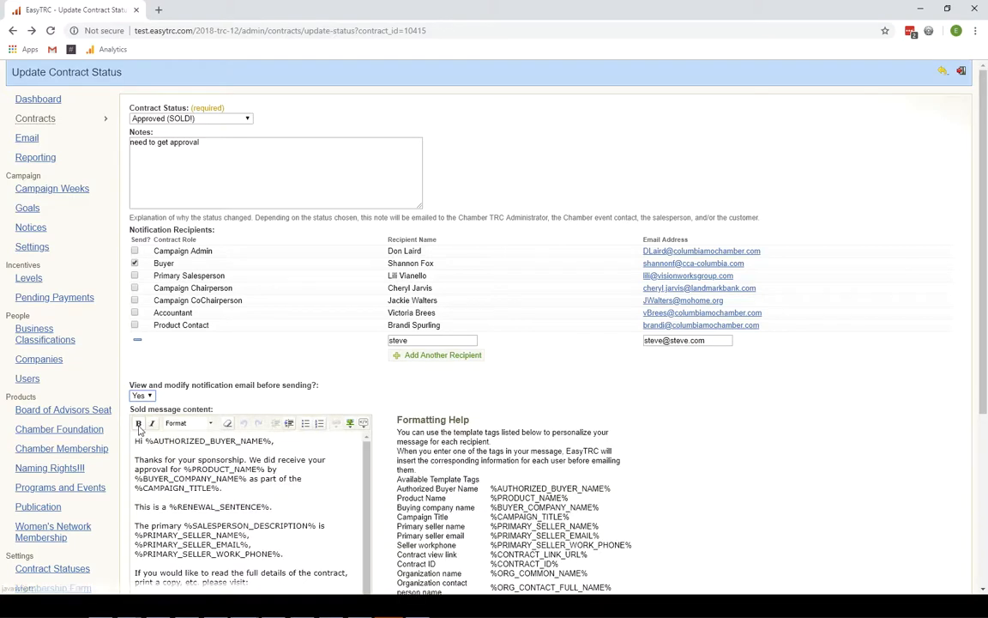
scroll(471, 474, down, 3)
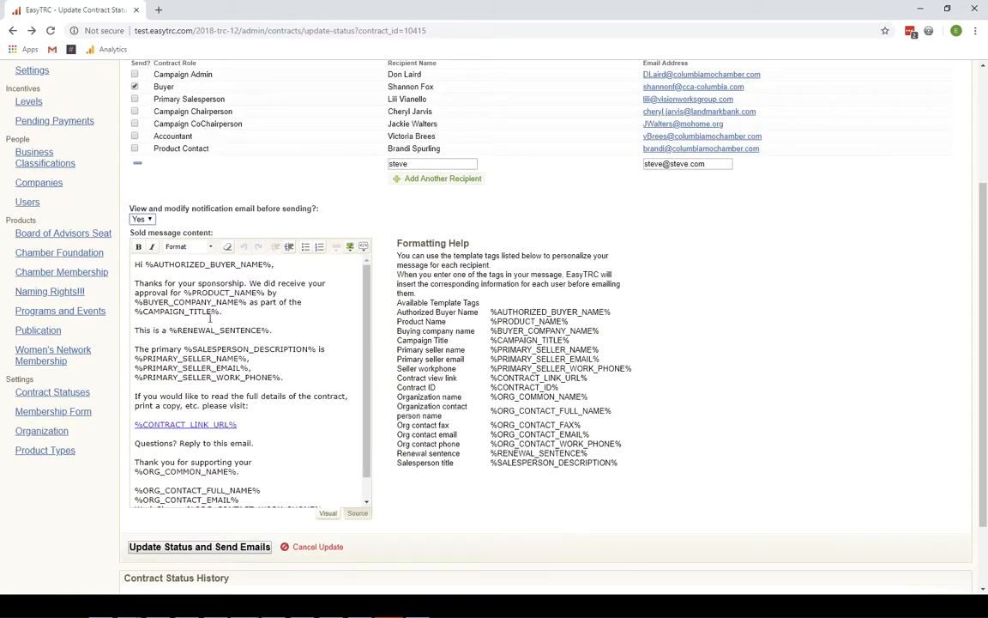
drag(155, 267, 311, 345)
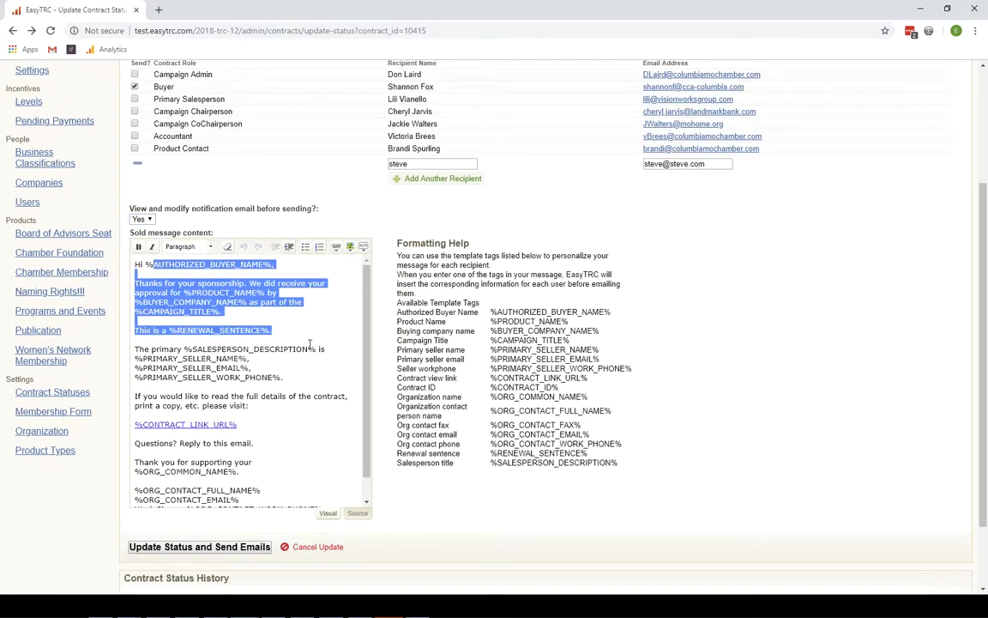
click(300, 321)
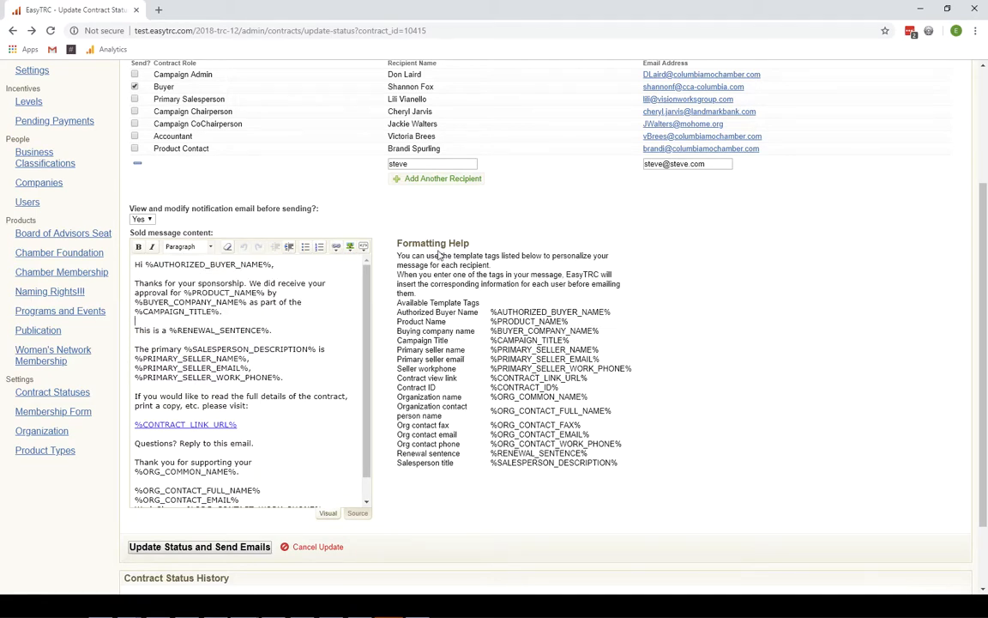
drag(489, 314, 615, 320)
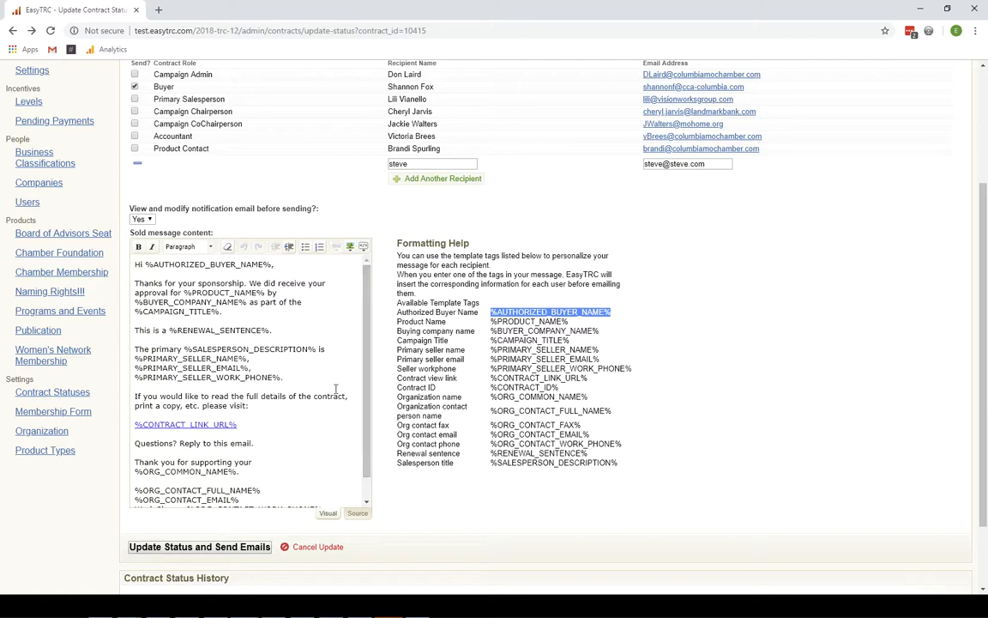
scroll(351, 204, up, 2)
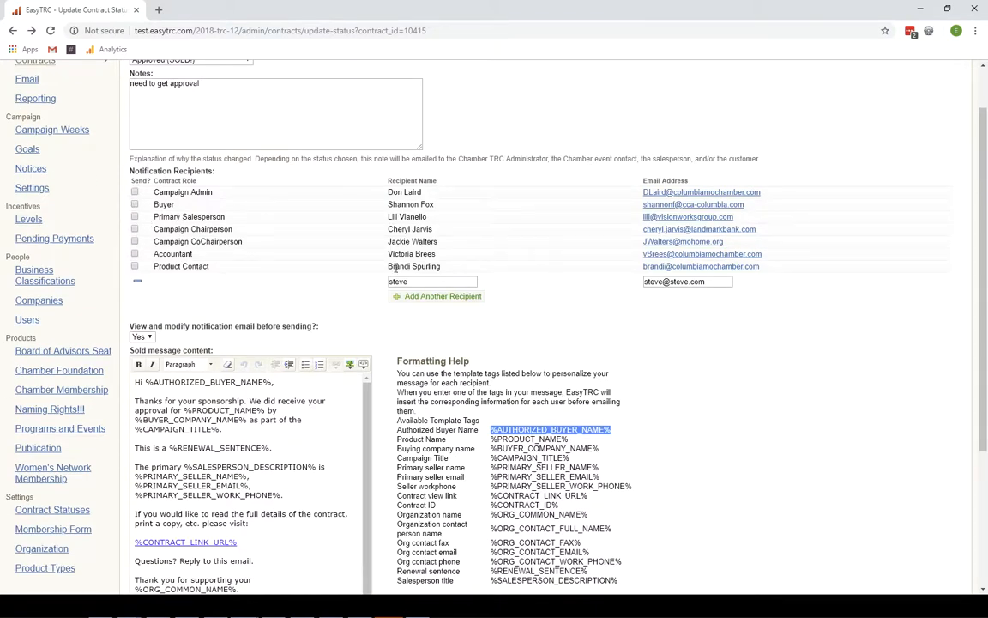
double_click(420, 282)
triple_click(666, 282)
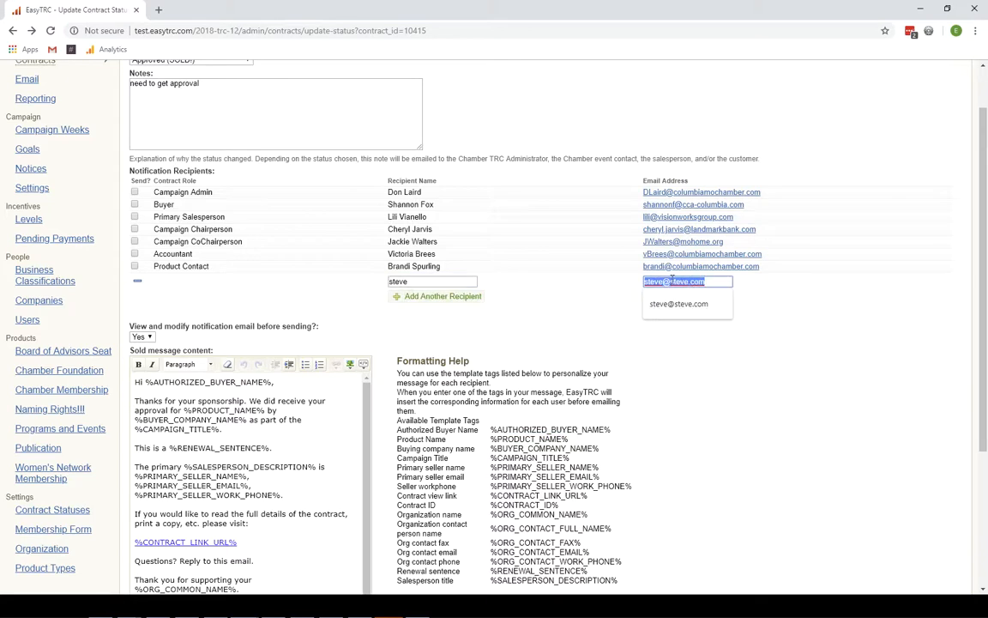
click(722, 281)
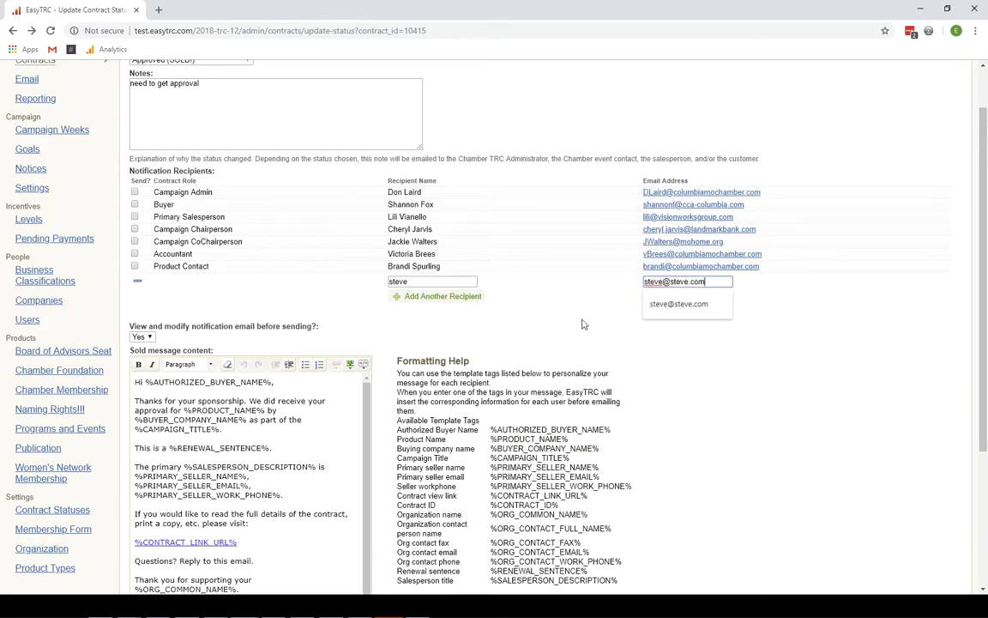
scroll(369, 335, down, 5)
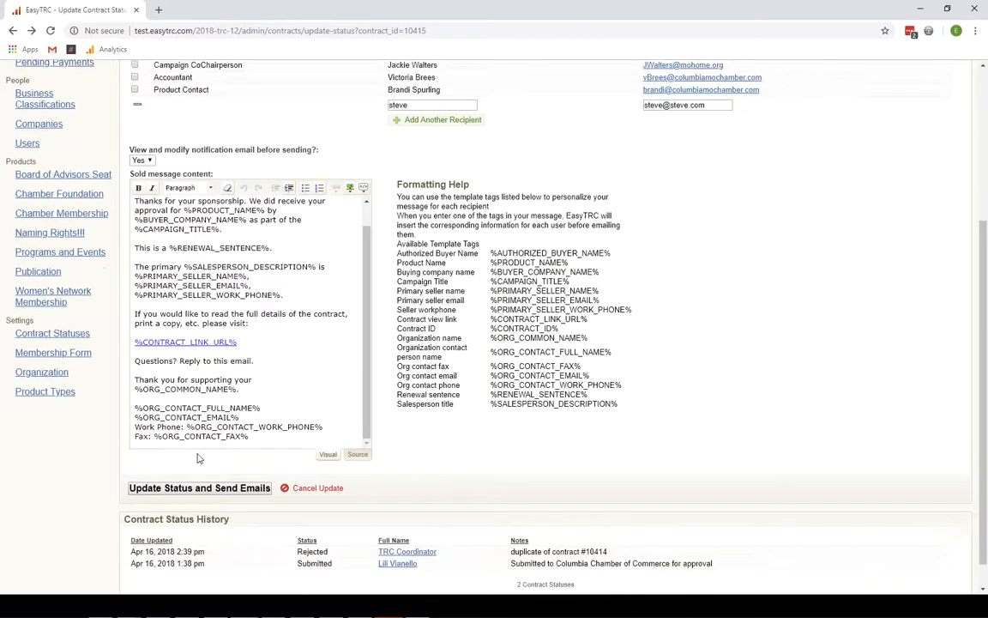
scroll(198, 458, down, 1)
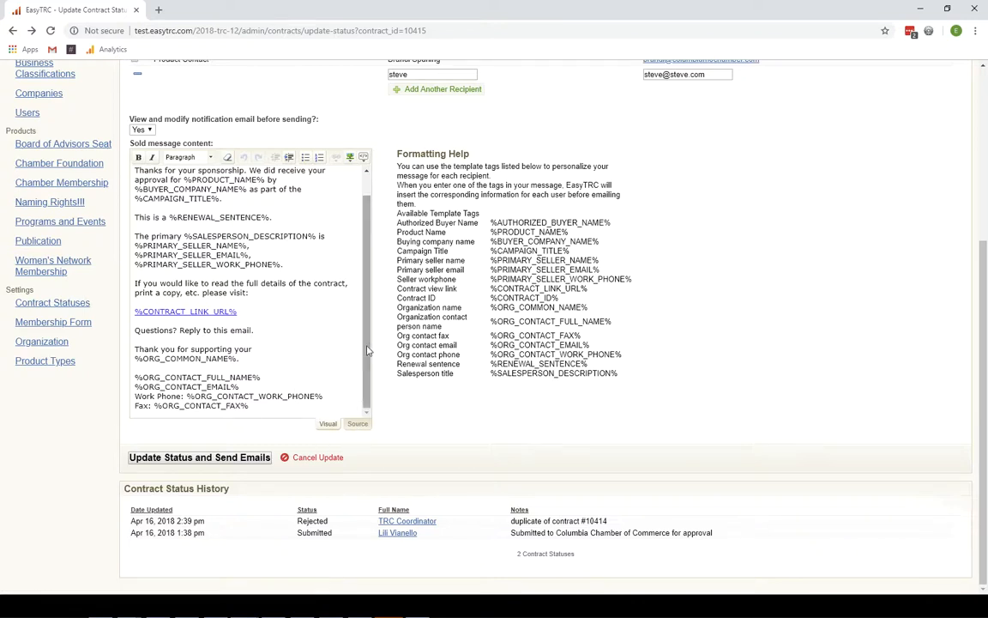
click(354, 425)
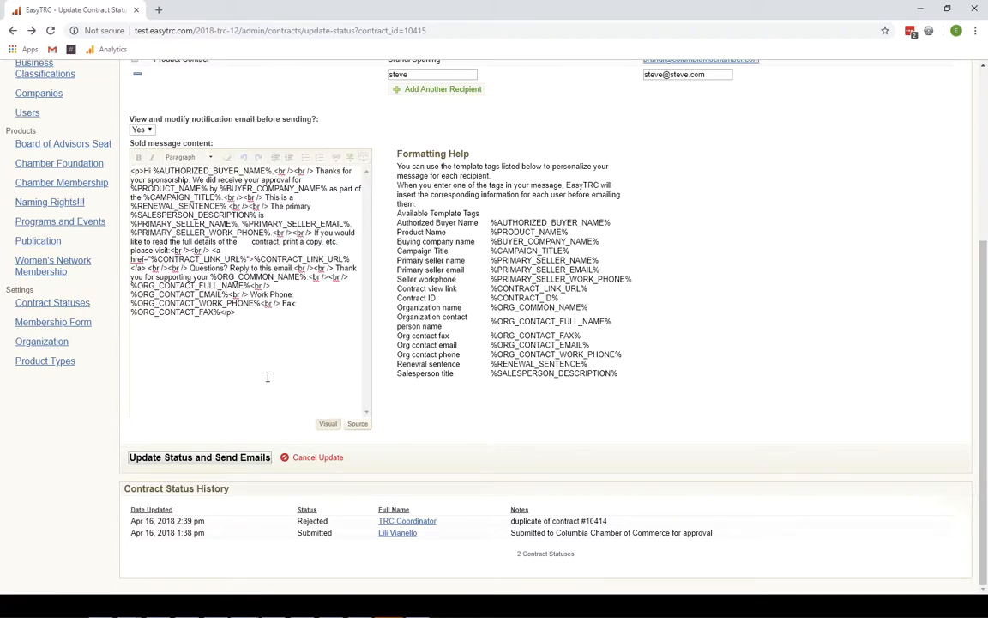
click(328, 423)
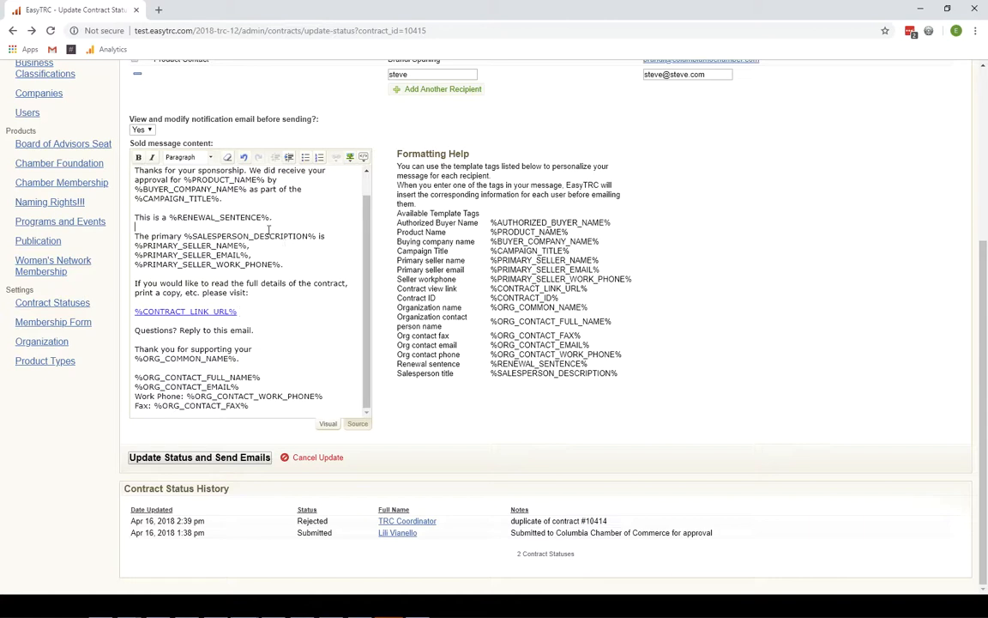
right_click(239, 223)
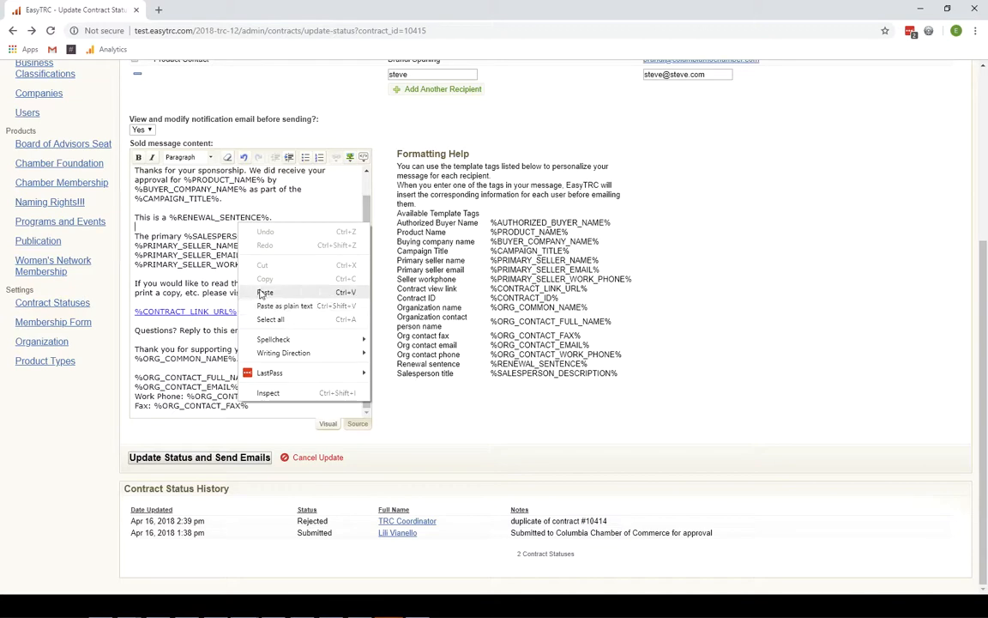
click(226, 265)
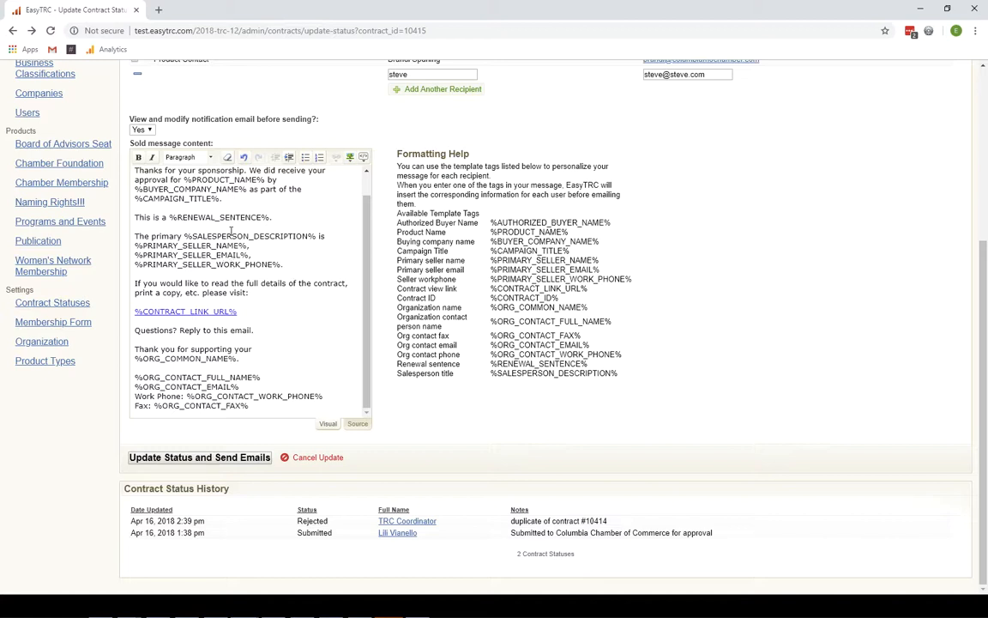
scroll(332, 210, up, 1)
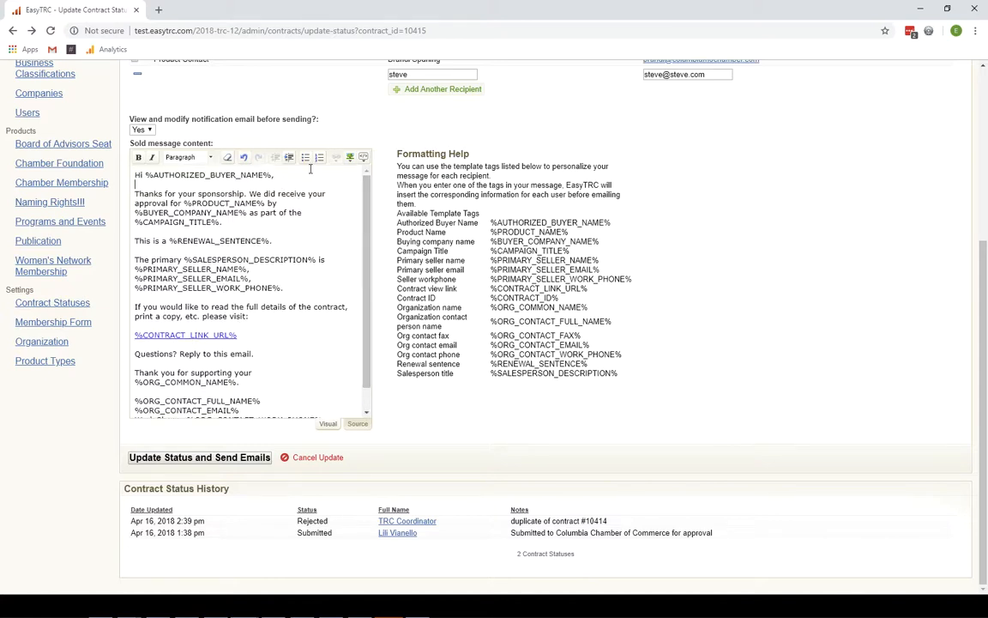
right_click(238, 232)
click(220, 240)
click(196, 157)
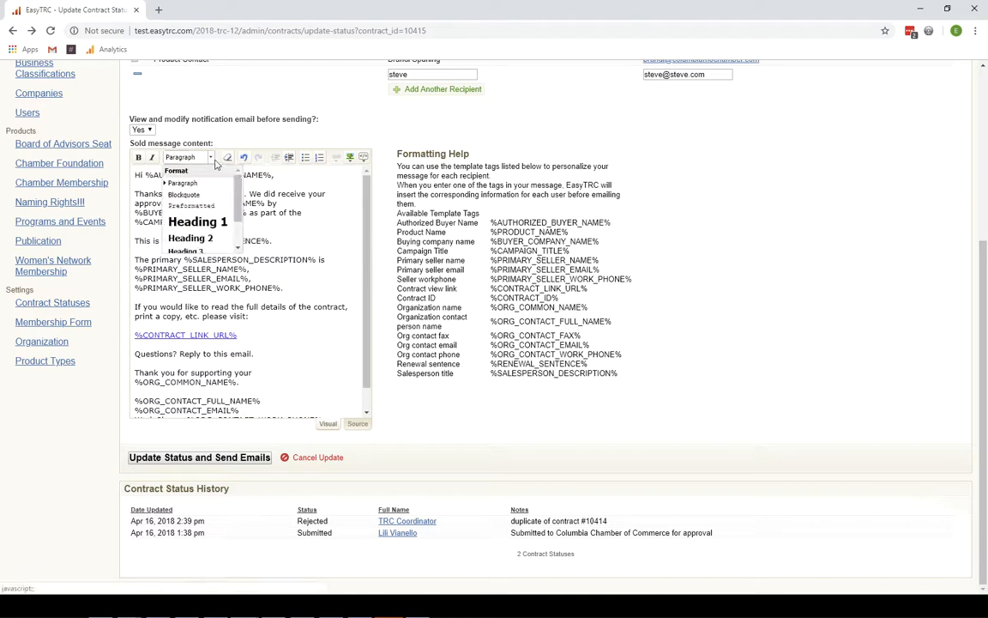
click(281, 230)
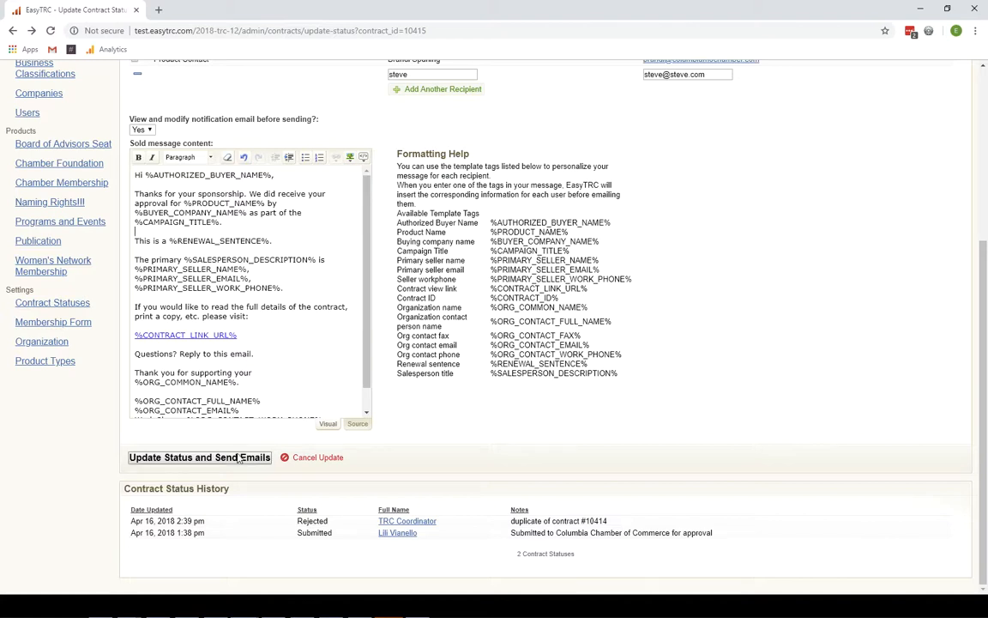
- Set email review to No and submit contract 10415's Approved (SOLD!) status with emails
click(149, 131)
click(138, 145)
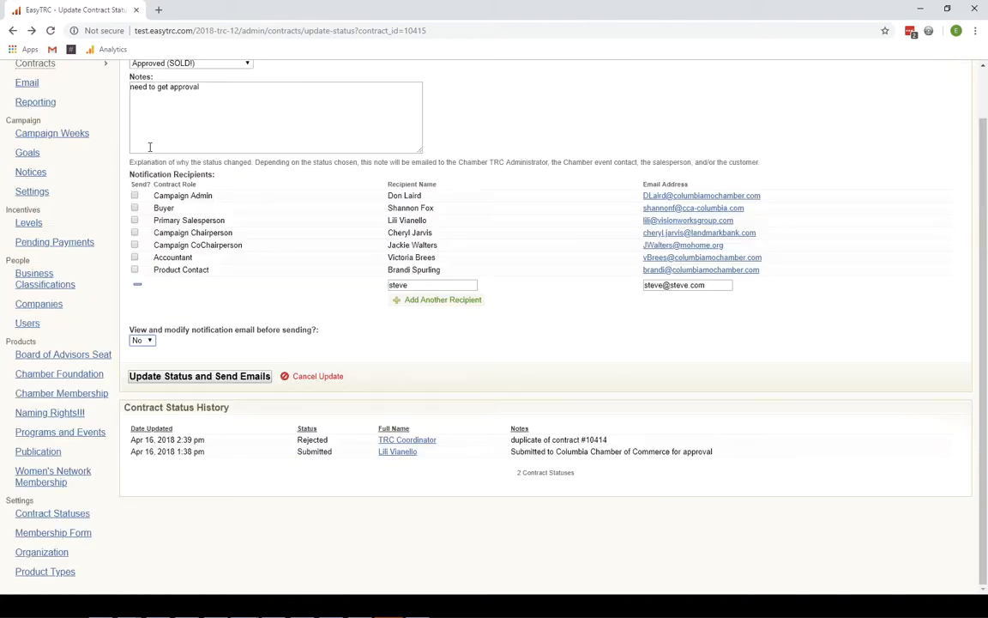
click(196, 379)
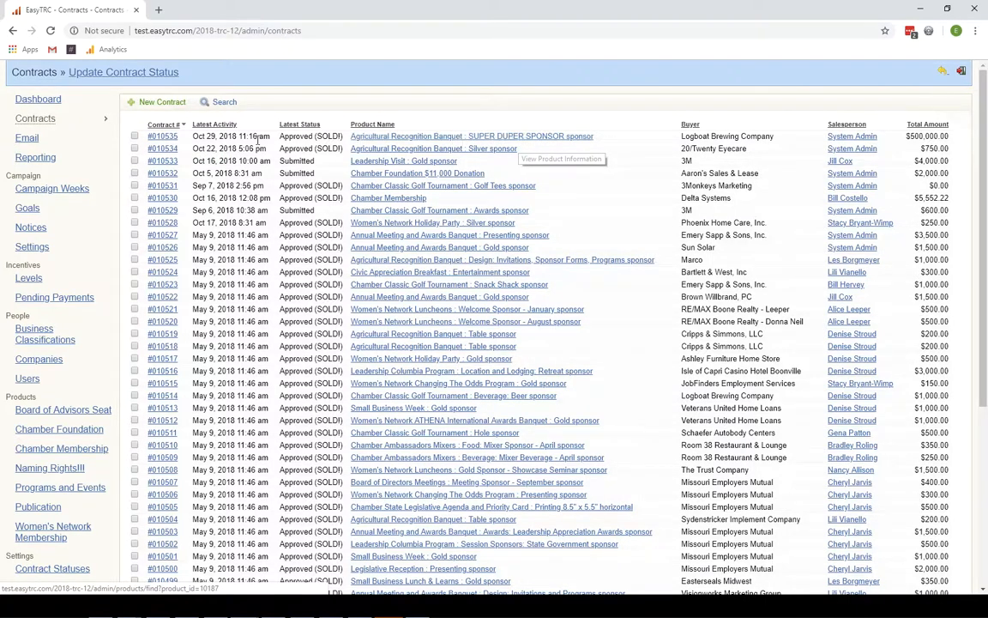
- Open contract #010535 and its shareable printable page in a new tab, selecting its address
click(166, 139)
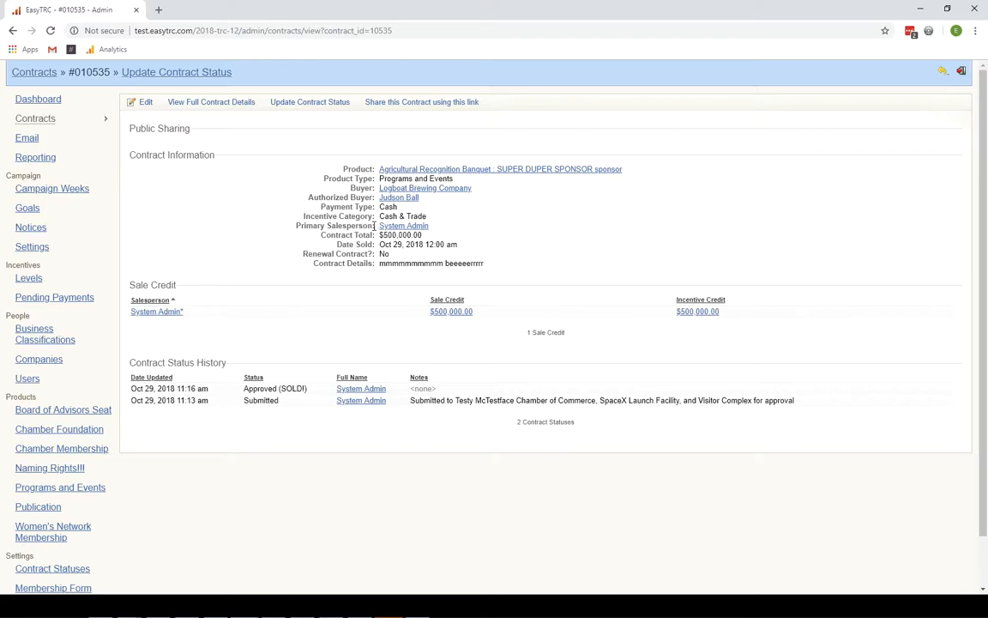
ctrl+click(408, 112)
click(227, 8)
click(326, 36)
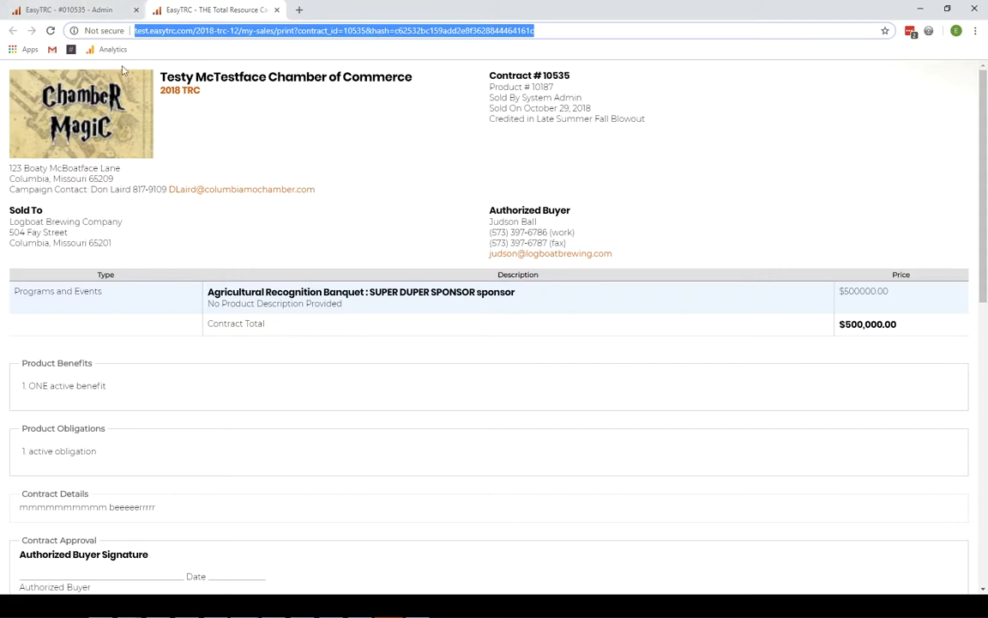
click(91, 15)
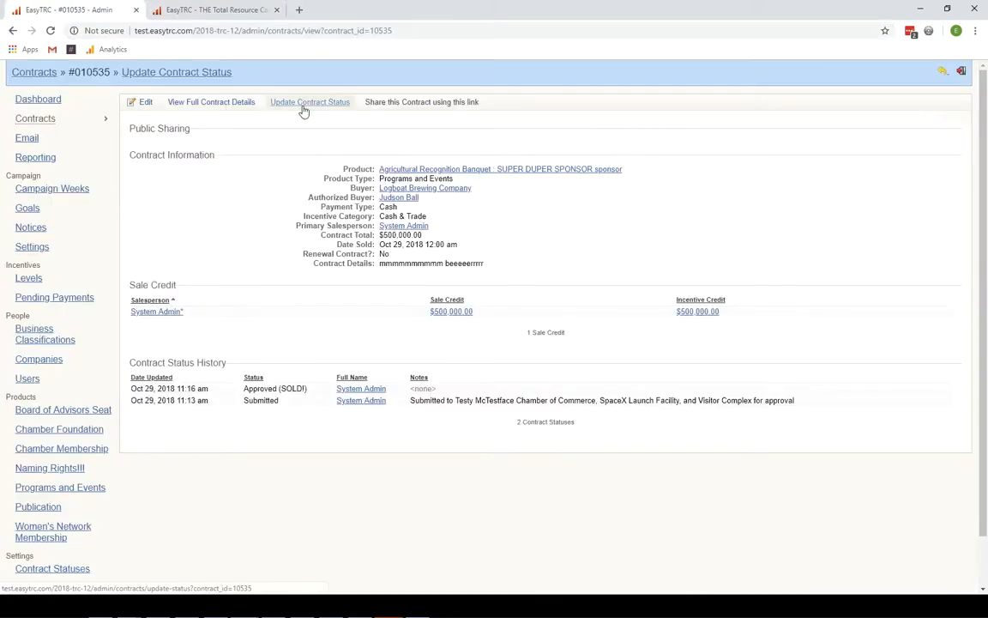
- Open the Full Contract Details printable view, then return to the contract's admin page
click(207, 109)
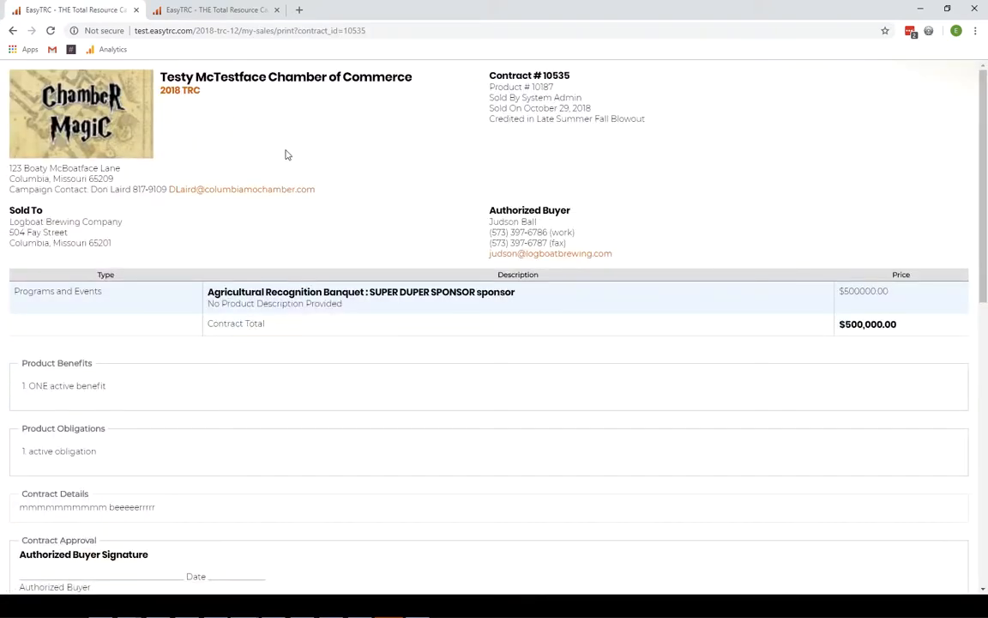
click(243, 13)
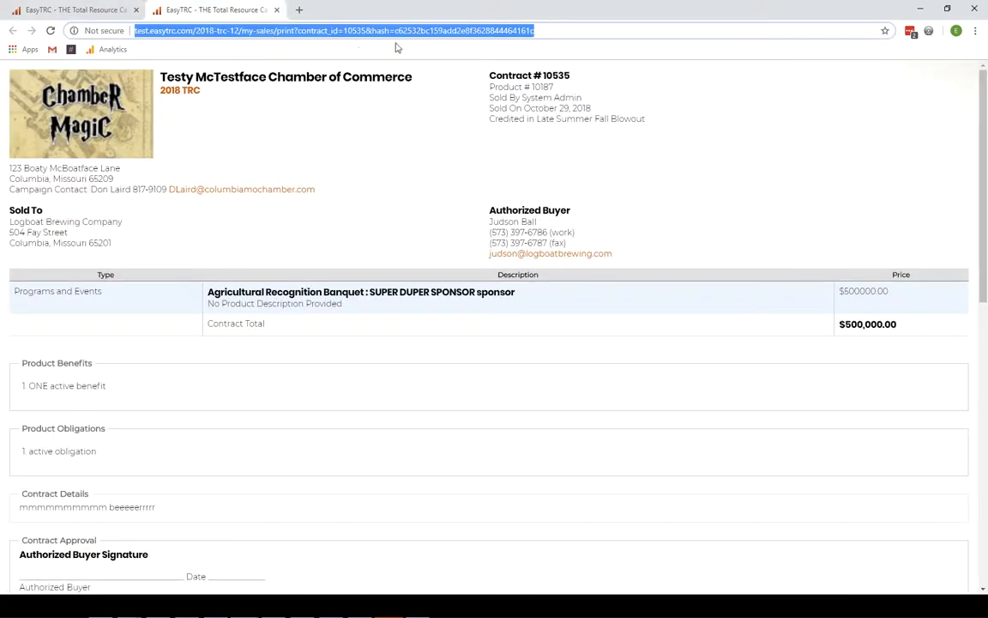
click(107, 12)
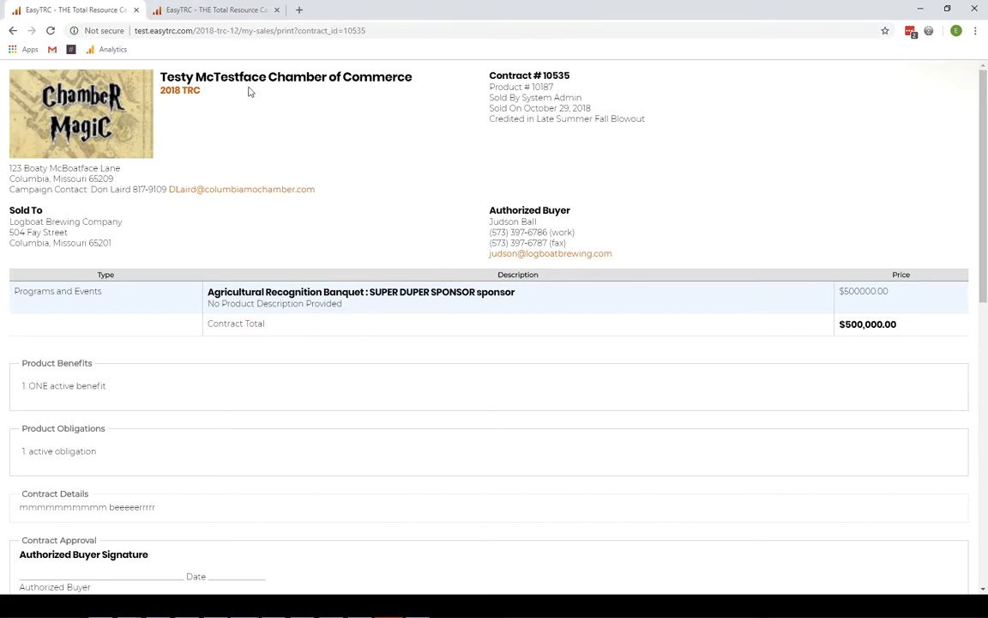
click(13, 33)
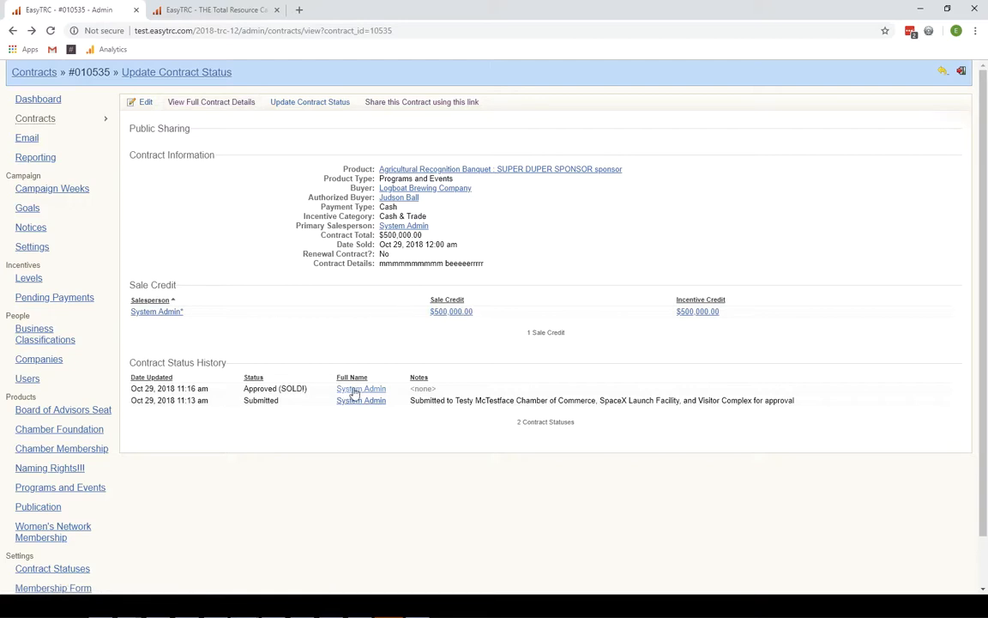
- Open the edit page for contract #010535 using the Edit link
click(141, 103)
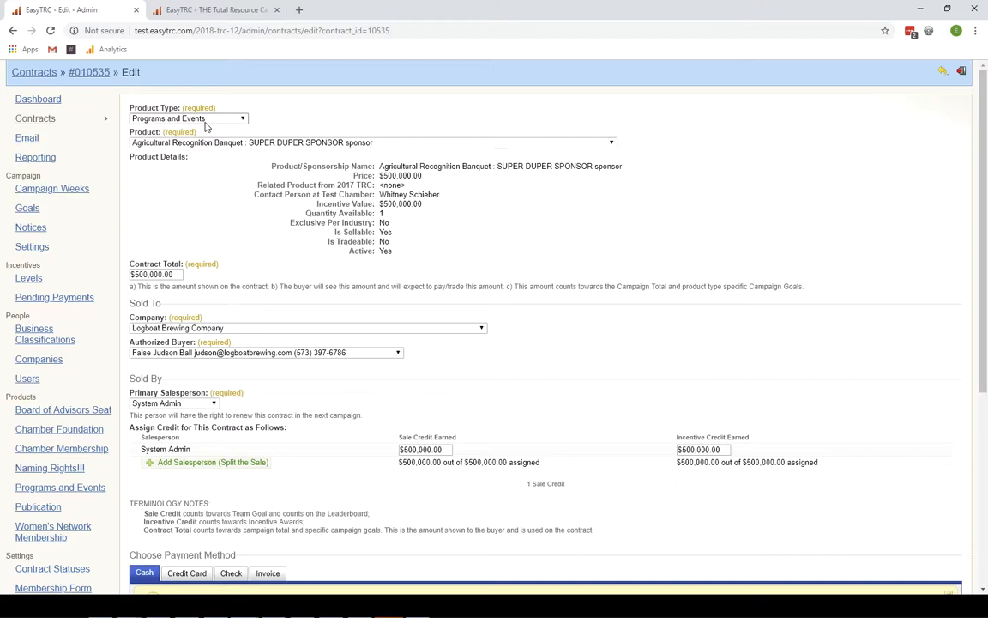
click(176, 273)
triple_click(143, 274)
text(400000)
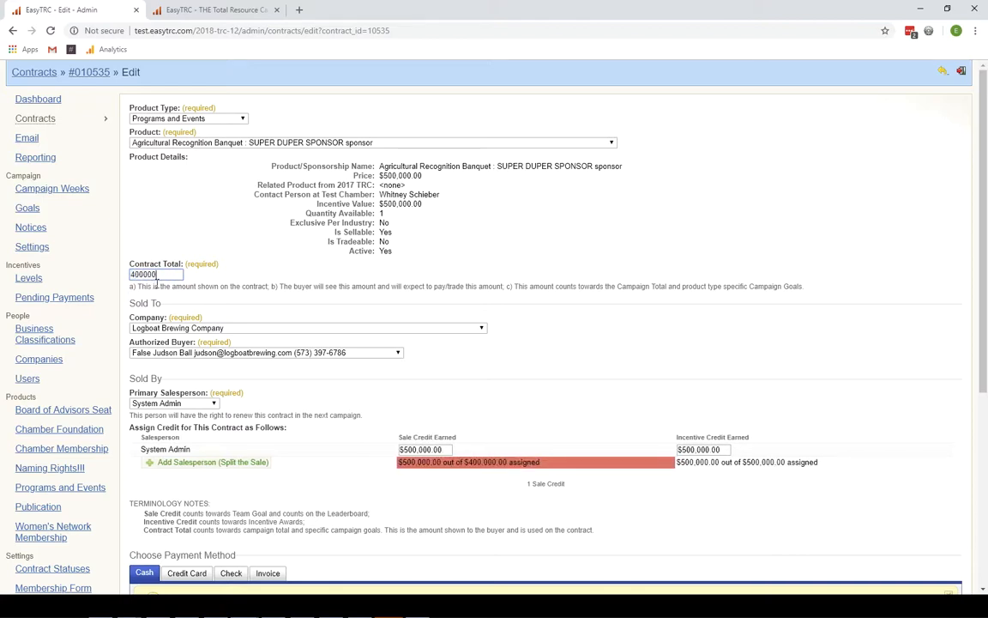
drag(136, 287, 268, 287)
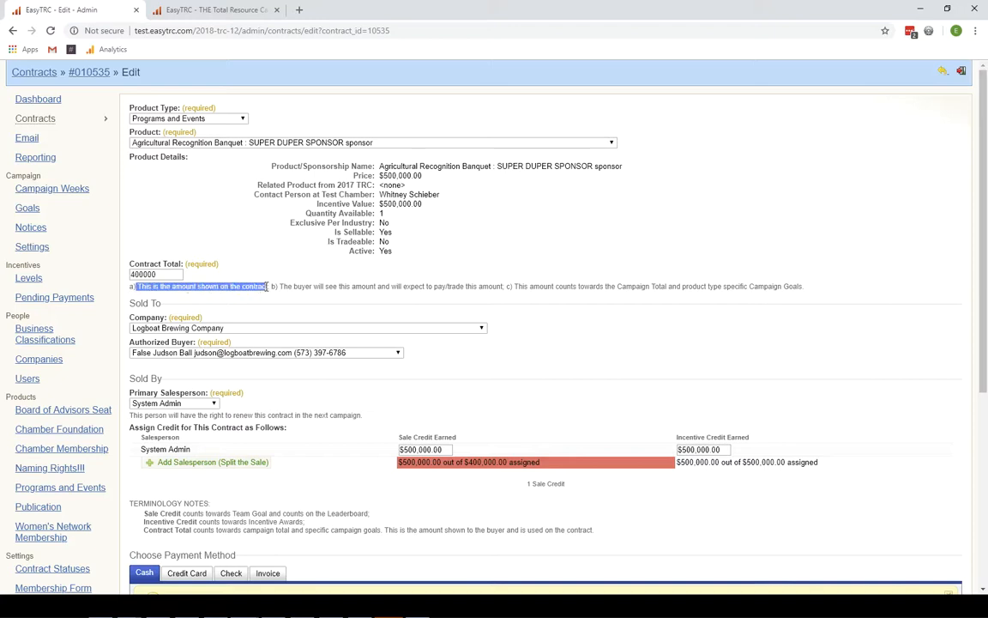
click(194, 286)
drag(154, 286, 800, 288)
click(274, 287)
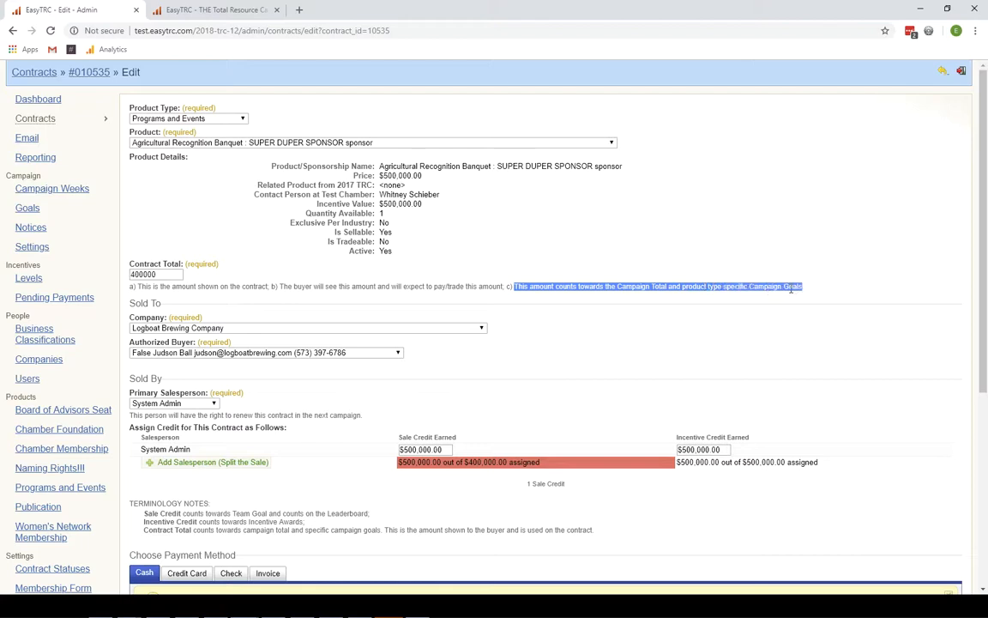
click(187, 328)
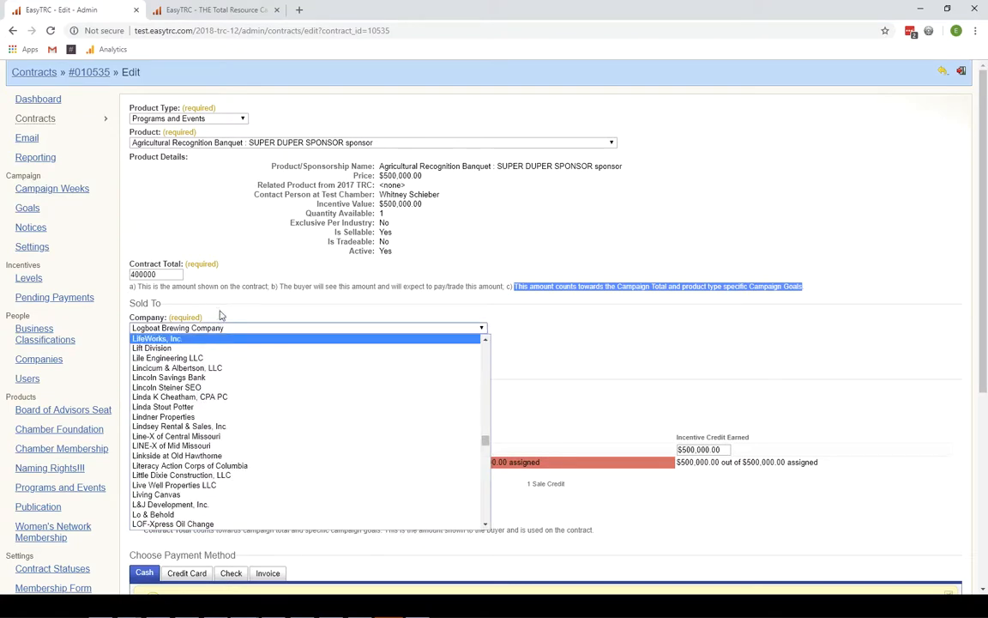
click(198, 337)
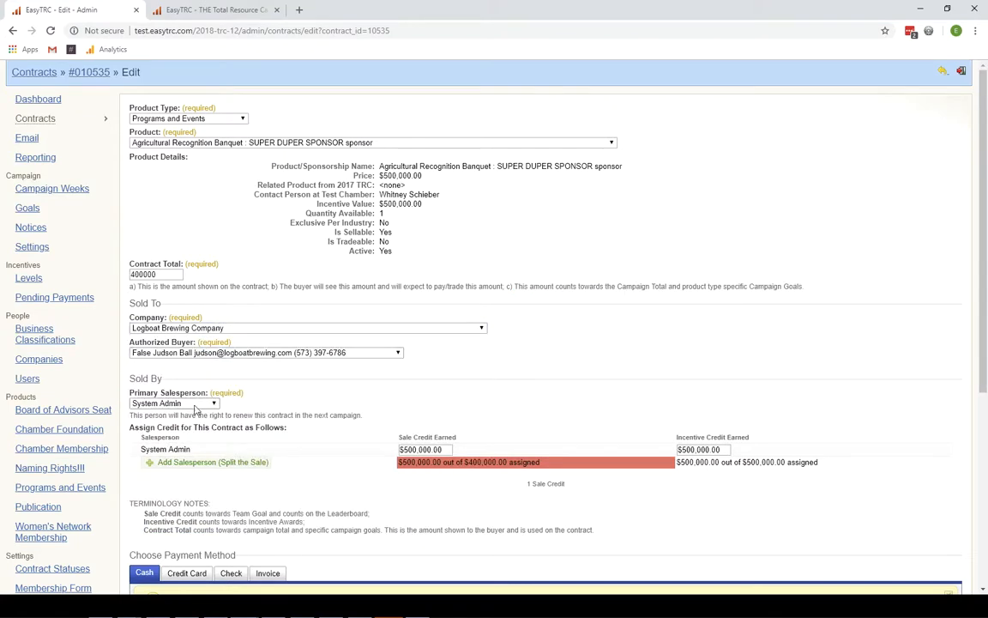
scroll(227, 393, down, 1)
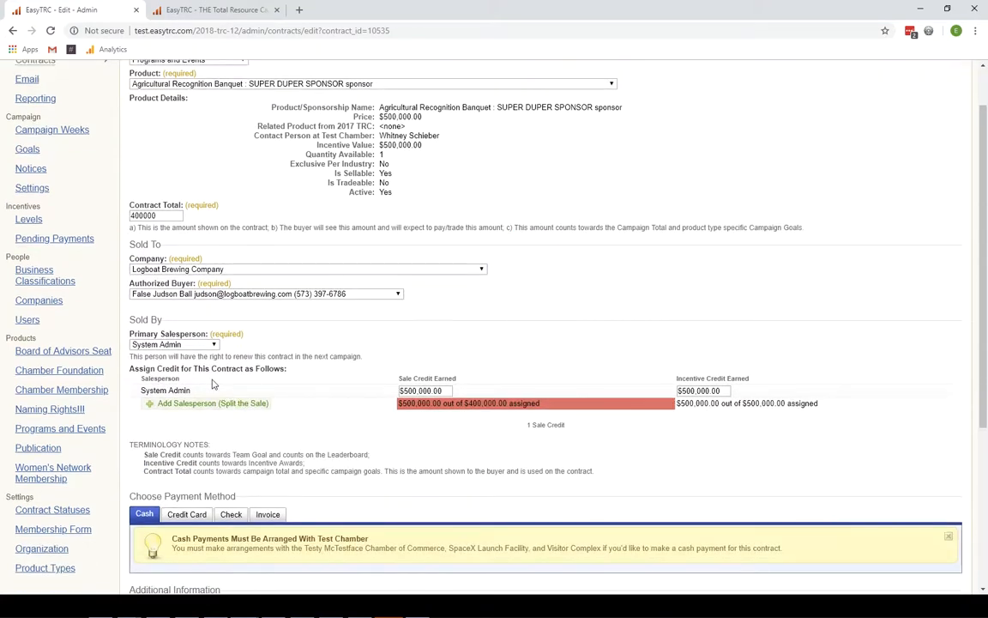
drag(144, 356, 361, 360)
- Replace System Admin with a sales team member as the primary salesperson
click(180, 344)
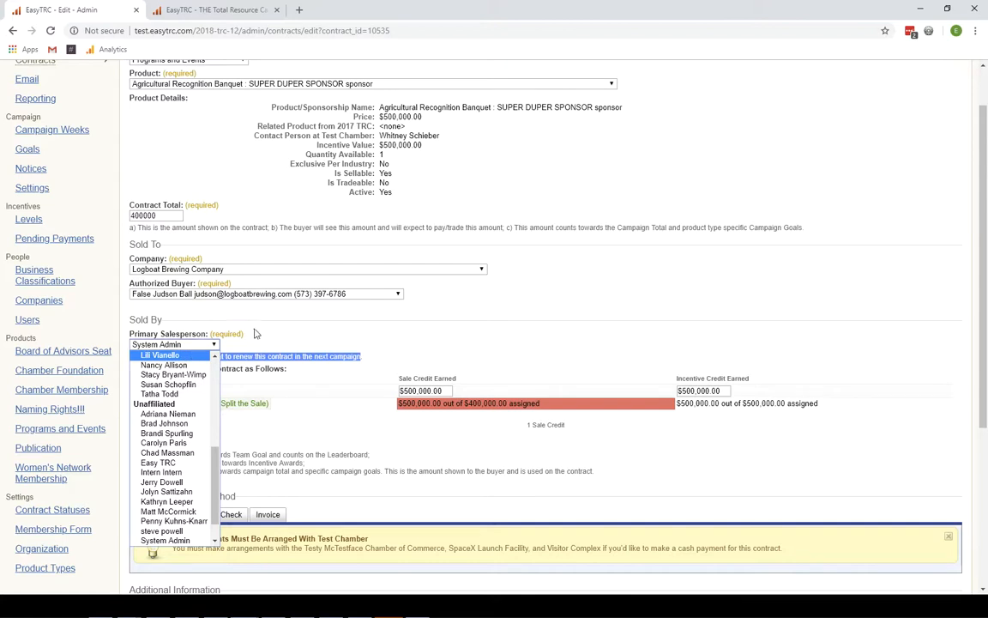
click(181, 346)
click(181, 346)
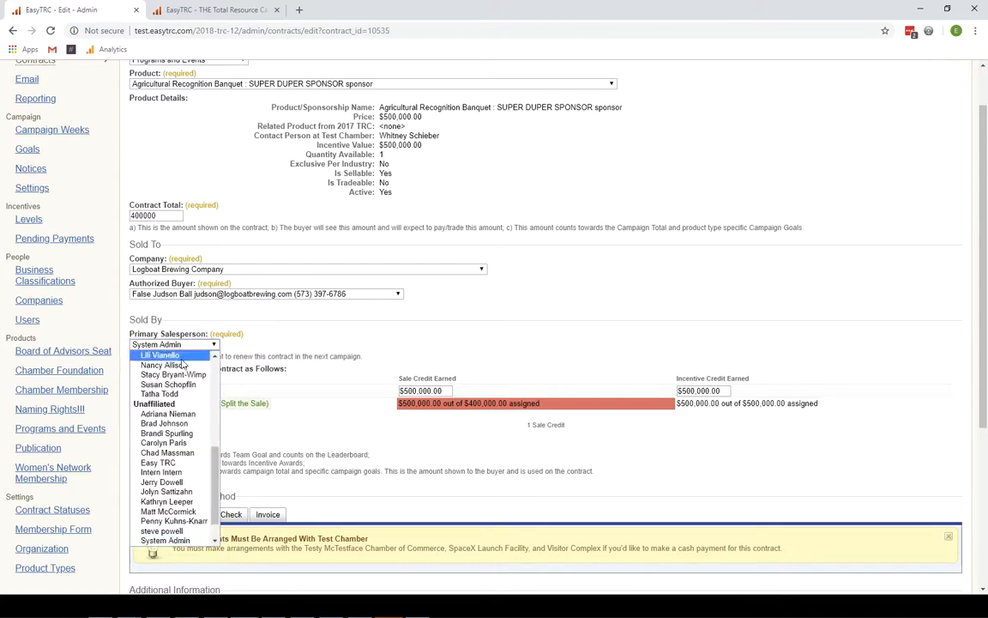
click(182, 357)
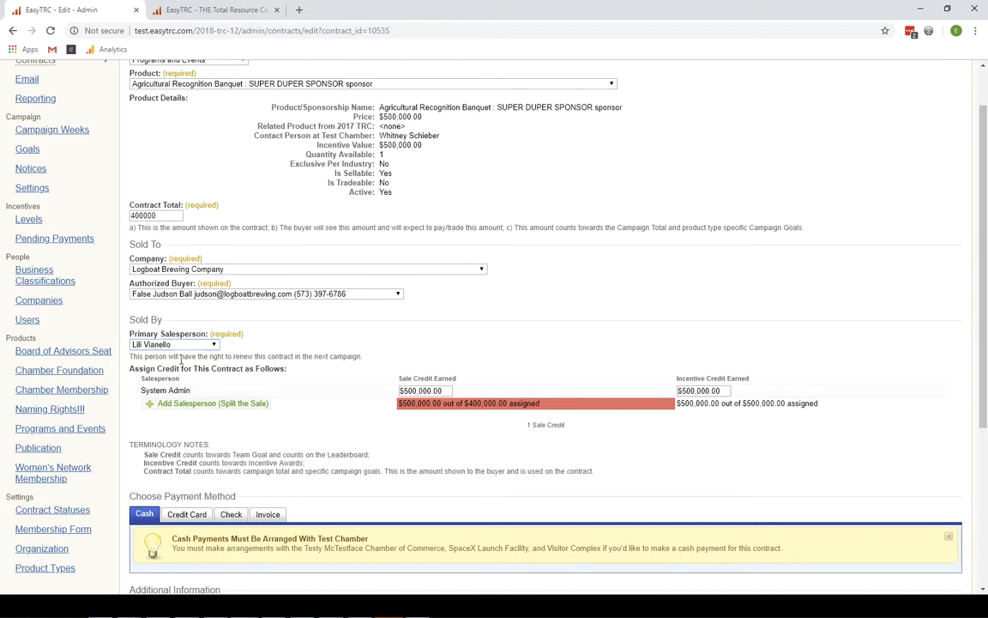
click(176, 344)
scroll(190, 365, up, 1)
click(235, 362)
- Highlight the credit assignment heading and System Admin's $500,000.00 sale credit entry
drag(144, 369, 276, 374)
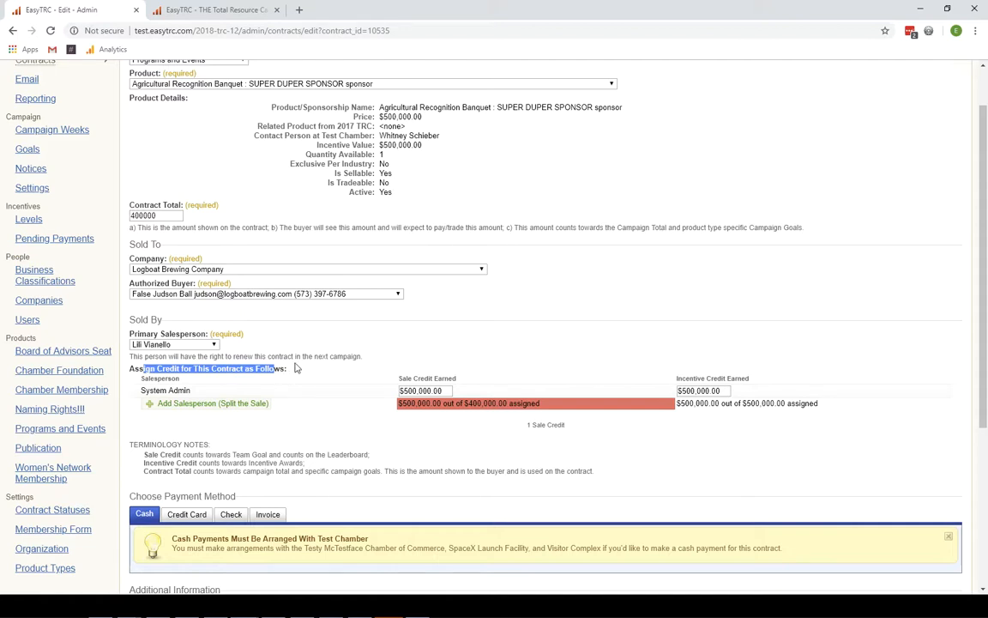
drag(191, 390, 141, 390)
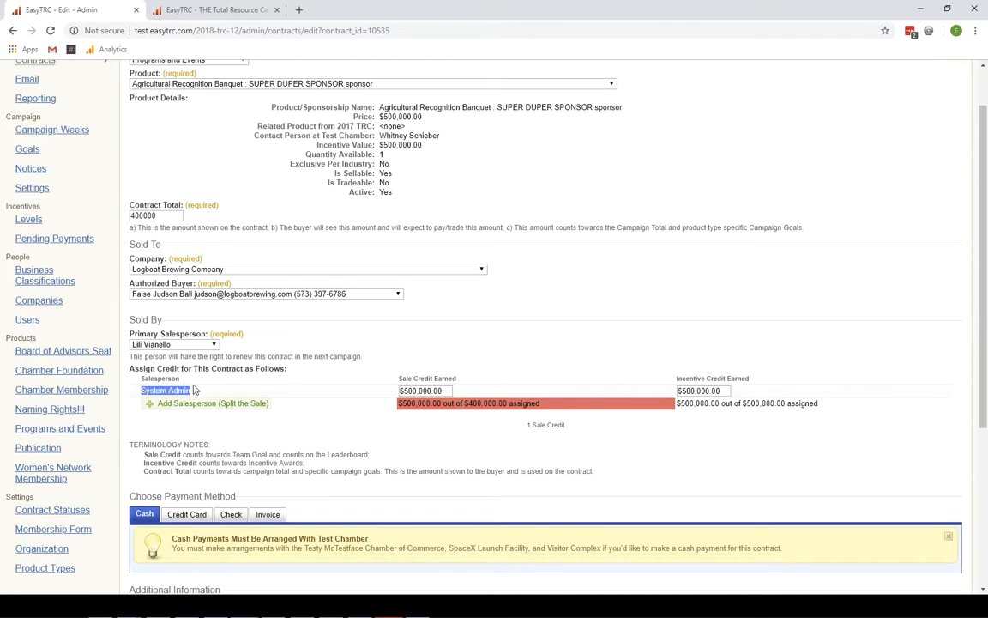
click(422, 390)
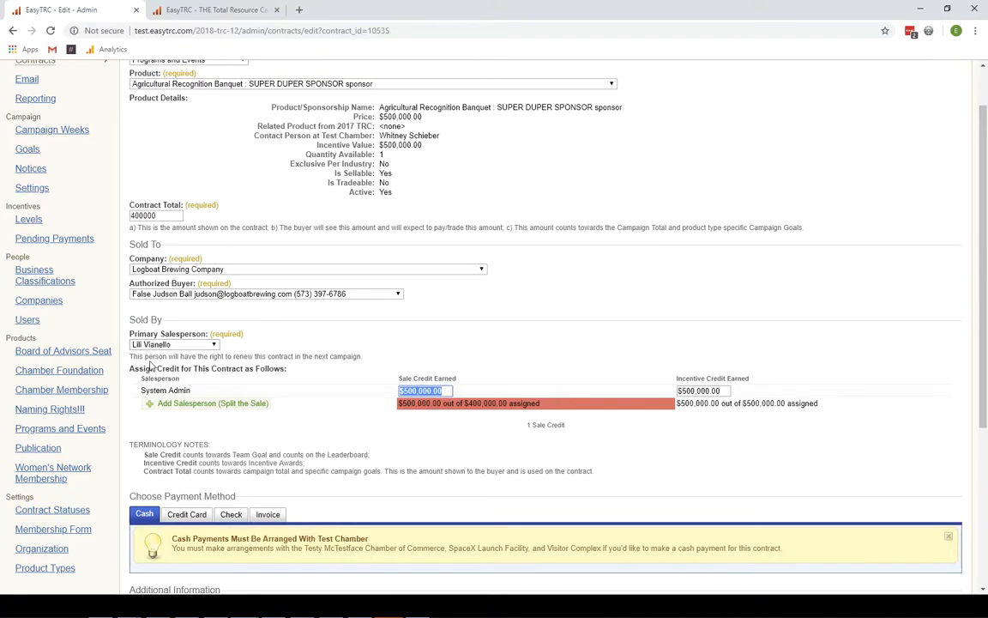
- Add a second salesperson row and change System Admin's sale credit to 200,000
click(193, 404)
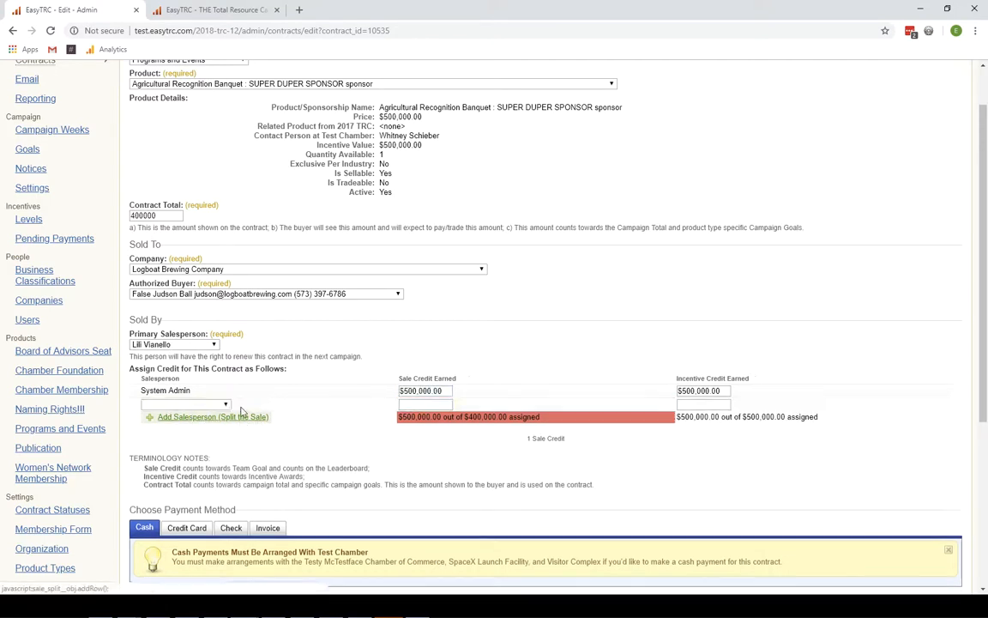
double_click(153, 215)
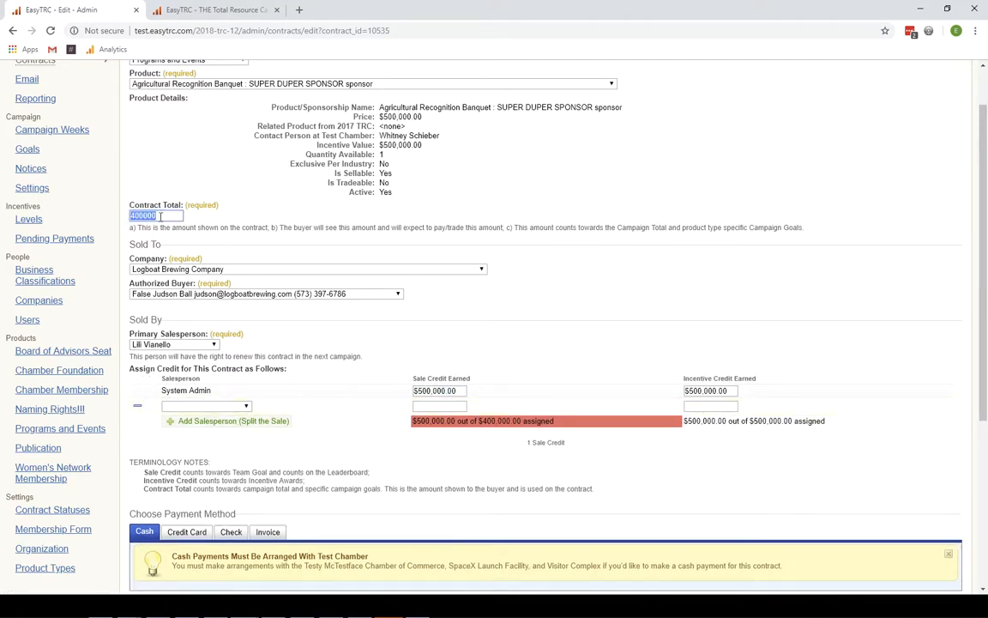
click(441, 392)
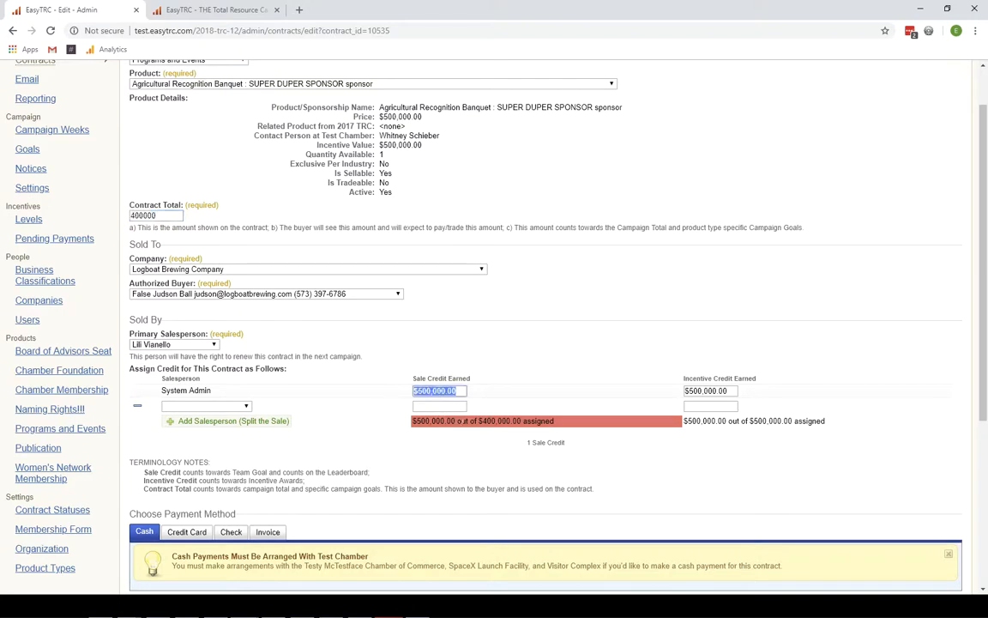
drag(540, 422, 416, 421)
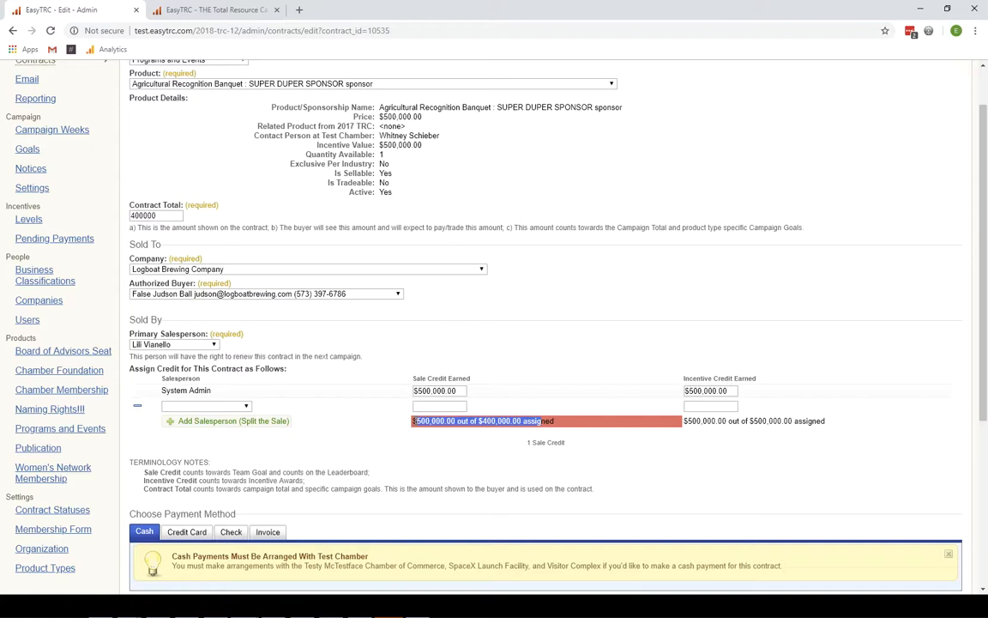
click(719, 392)
click(732, 390)
drag(732, 391, 685, 396)
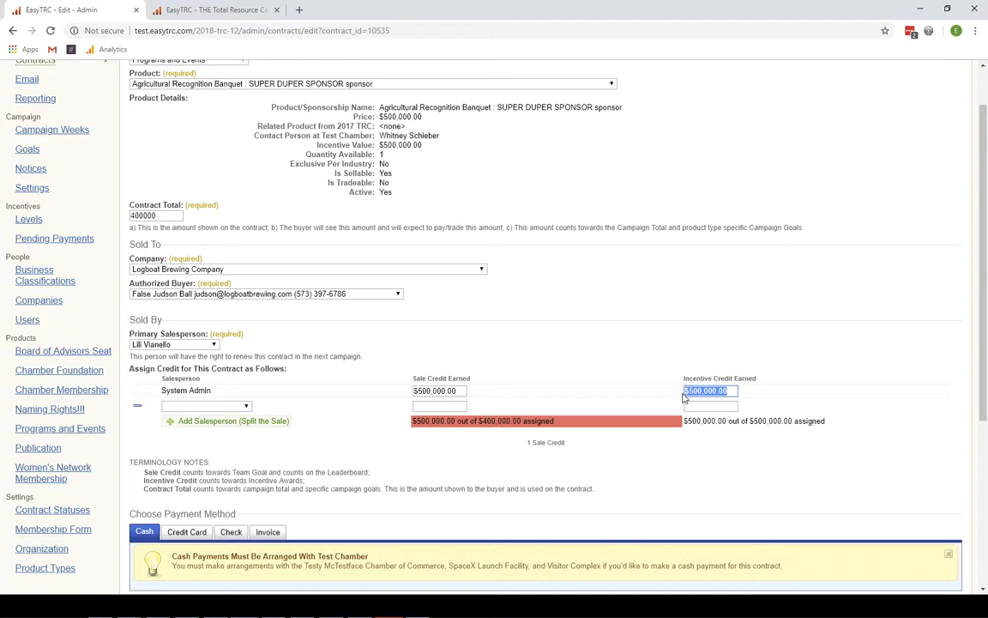
click(459, 390)
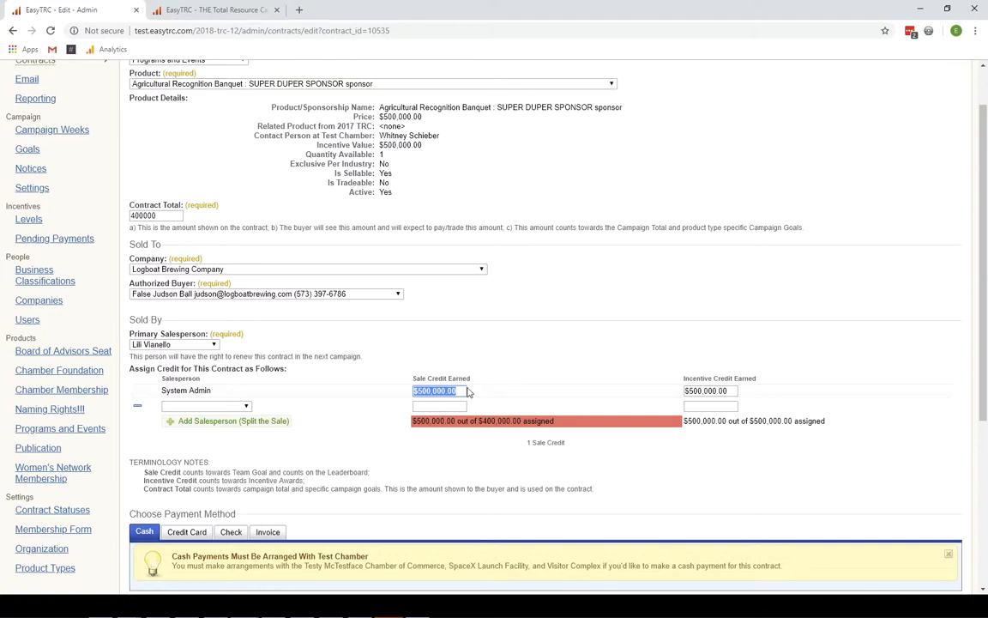
text(200,000)
key(Tab)
text(200,000)
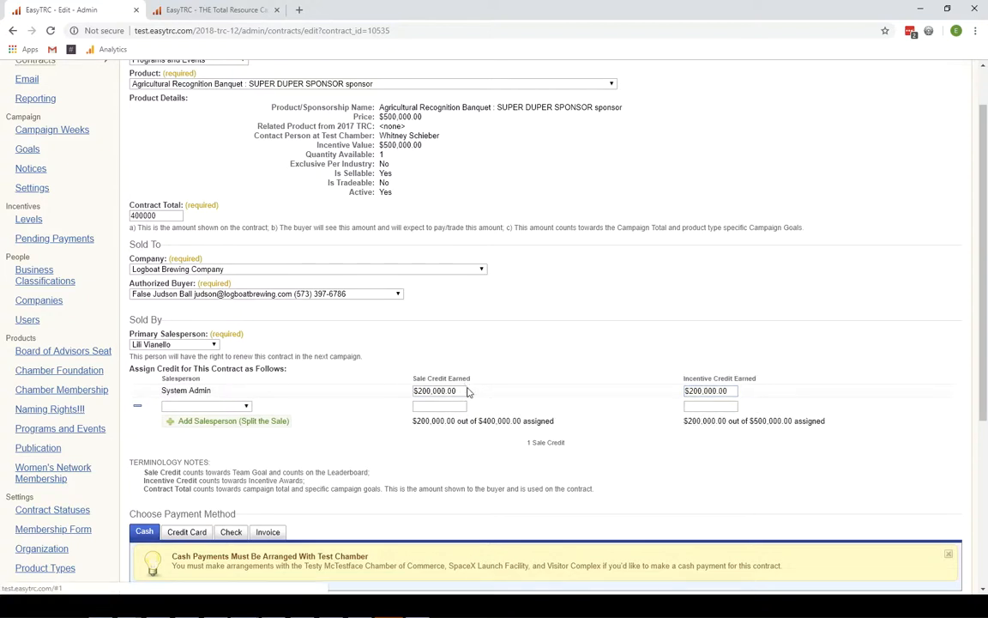
- Assign the team member to the second row with $200,000.00 sale and incentive credit
click(218, 407)
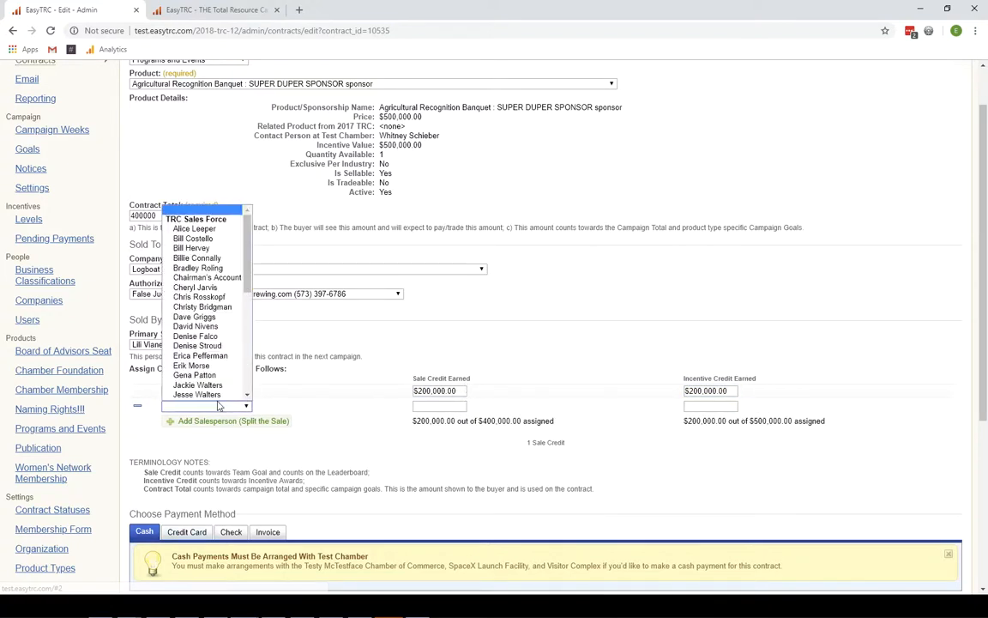
scroll(219, 402, down, 2)
click(210, 395)
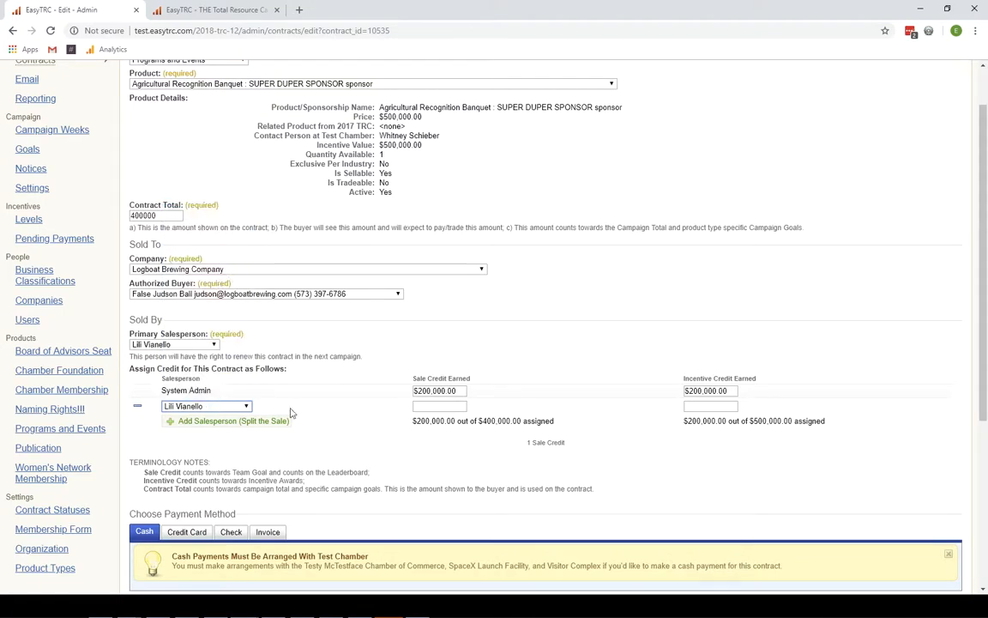
triple_click(431, 390)
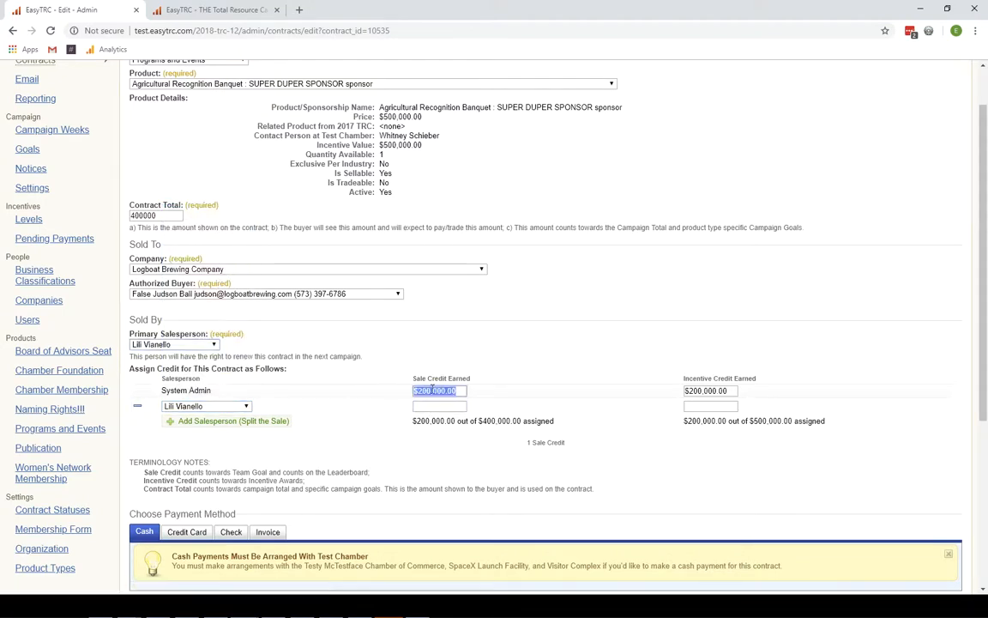
key(ctrl+c)
click(433, 406)
key(ctrl+v)
click(708, 406)
key(ctrl+v)
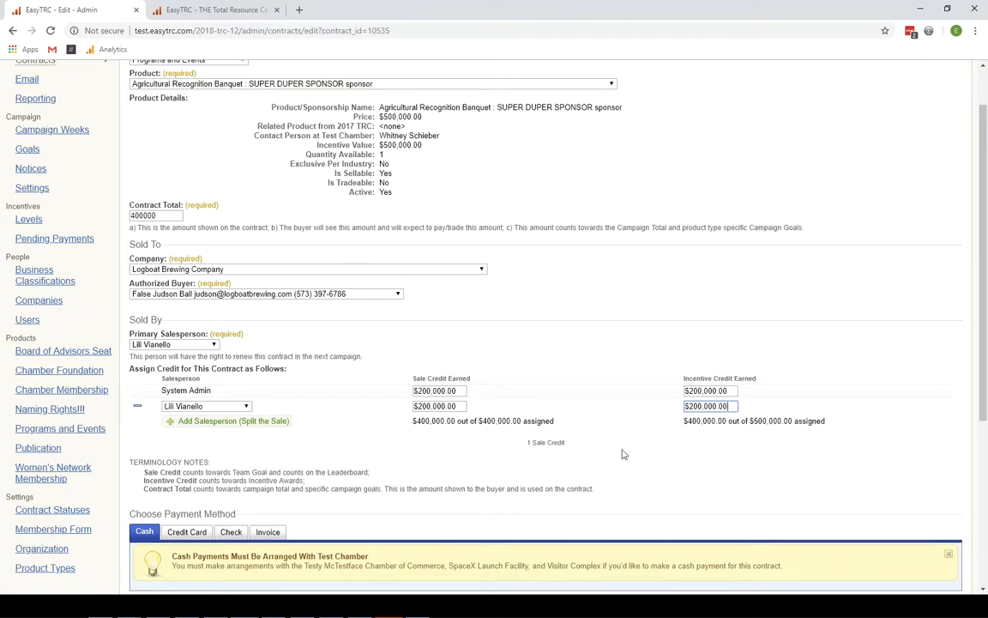
scroll(412, 439, down, 3)
scroll(220, 424, down, 1)
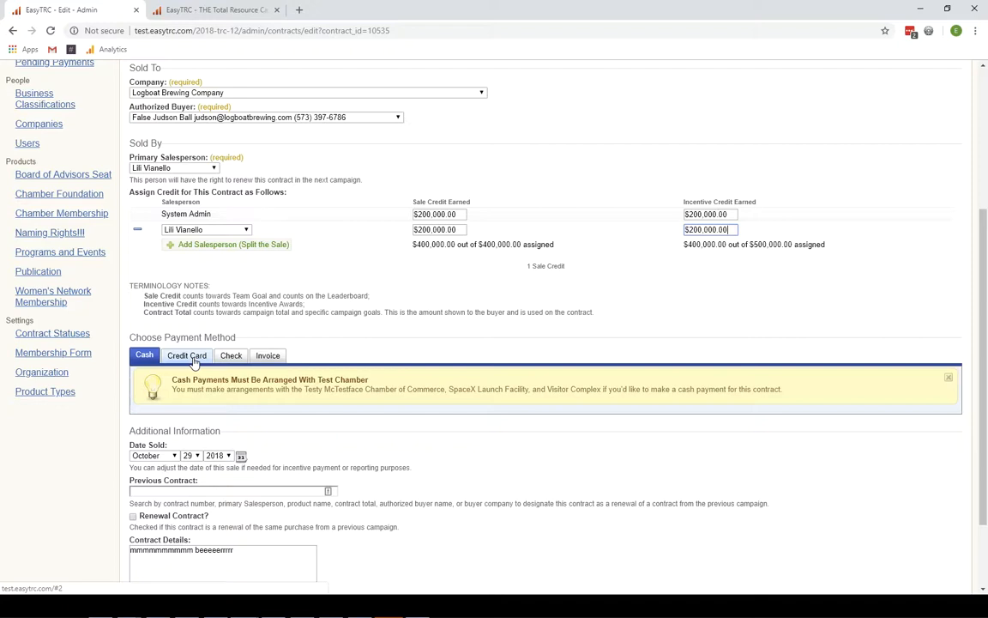
scroll(194, 356, up, 5)
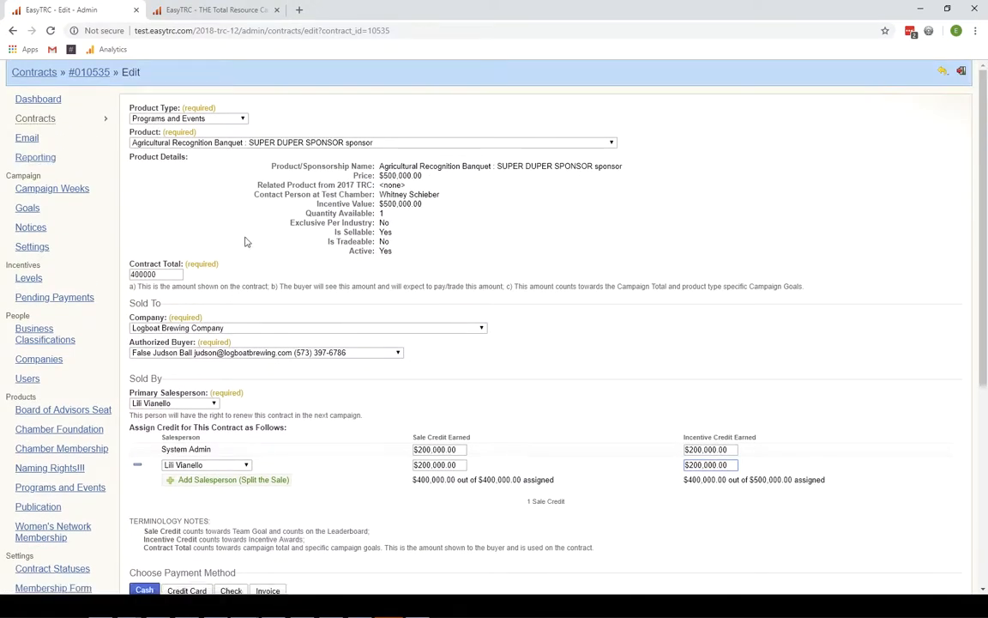
scroll(244, 243, down, 3)
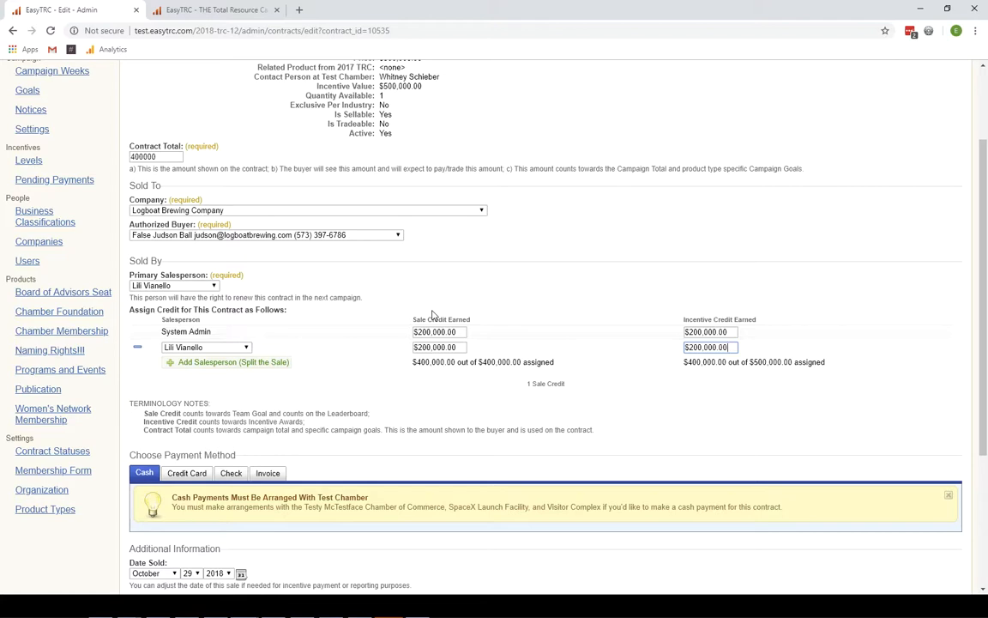
scroll(464, 342, down, 3)
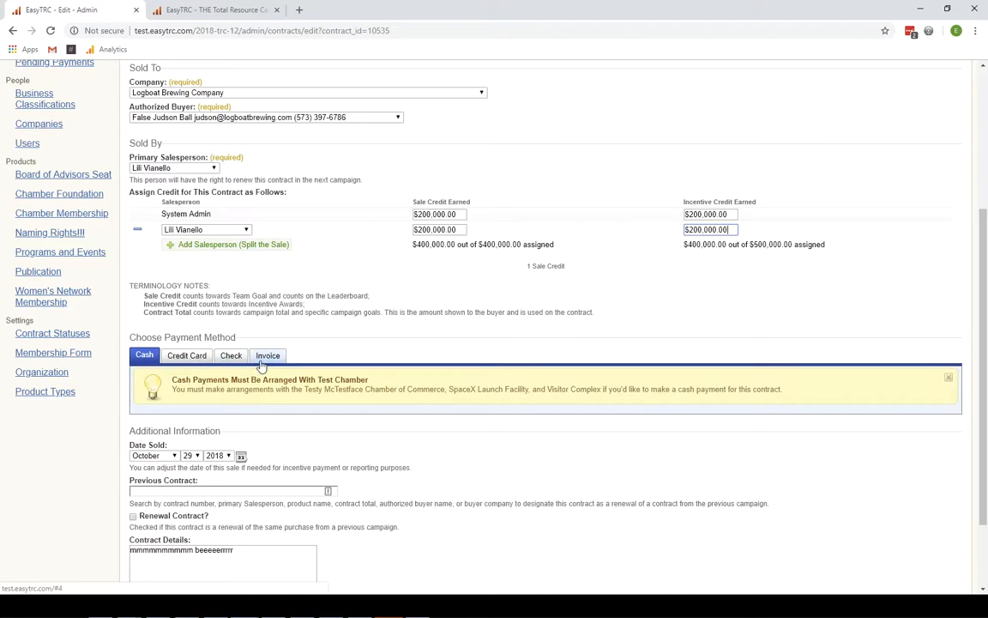
- Switch the payment method to Invoice and enter the invoice number, leaving Previous Contract empty
click(263, 359)
click(247, 379)
text(223334)
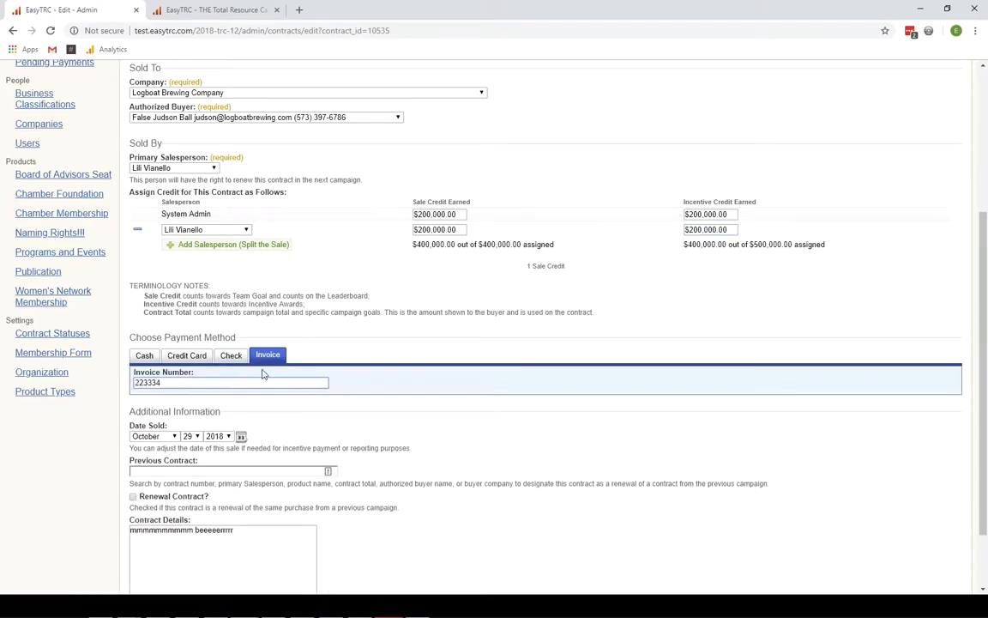
scroll(262, 378, down, 2)
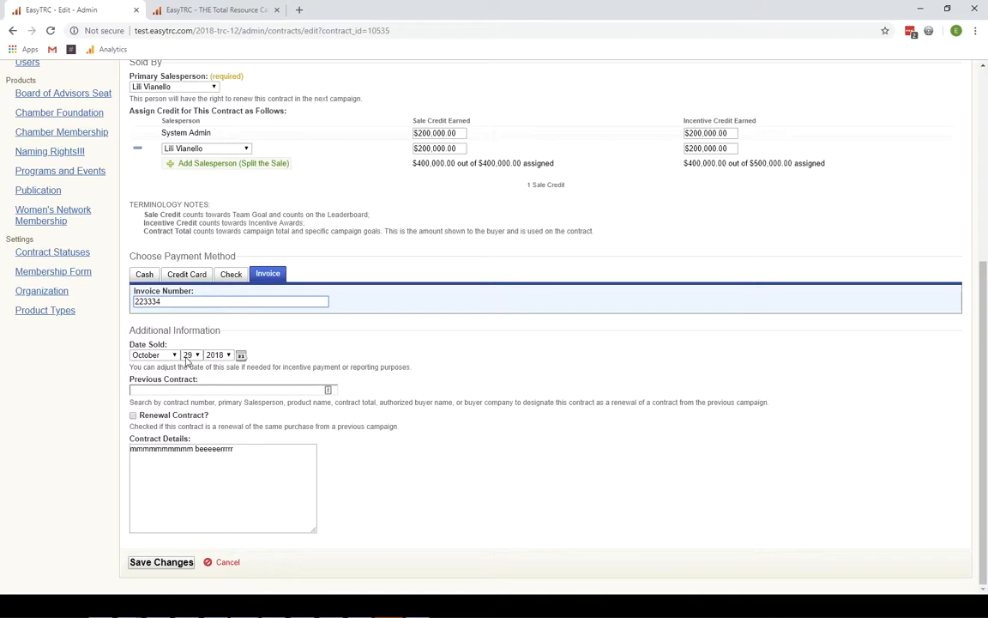
drag(165, 367, 387, 367)
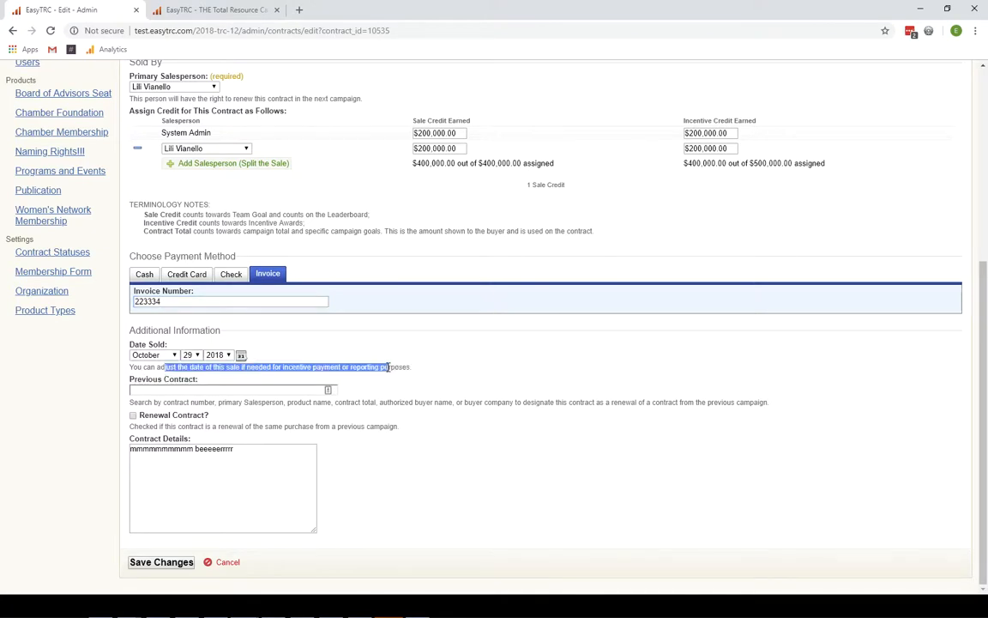
click(247, 390)
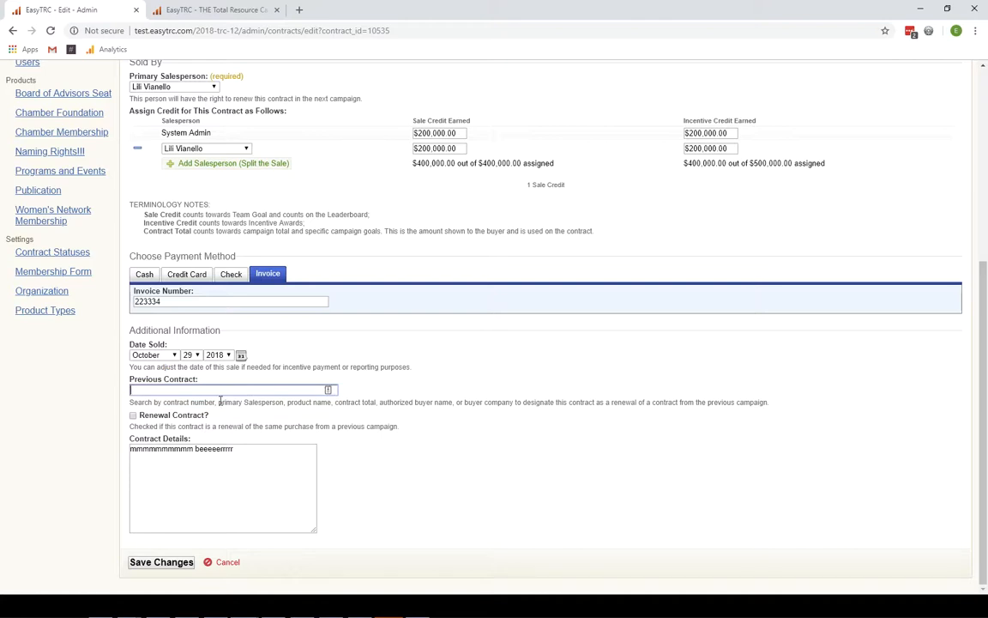
drag(148, 402, 397, 401)
click(392, 391)
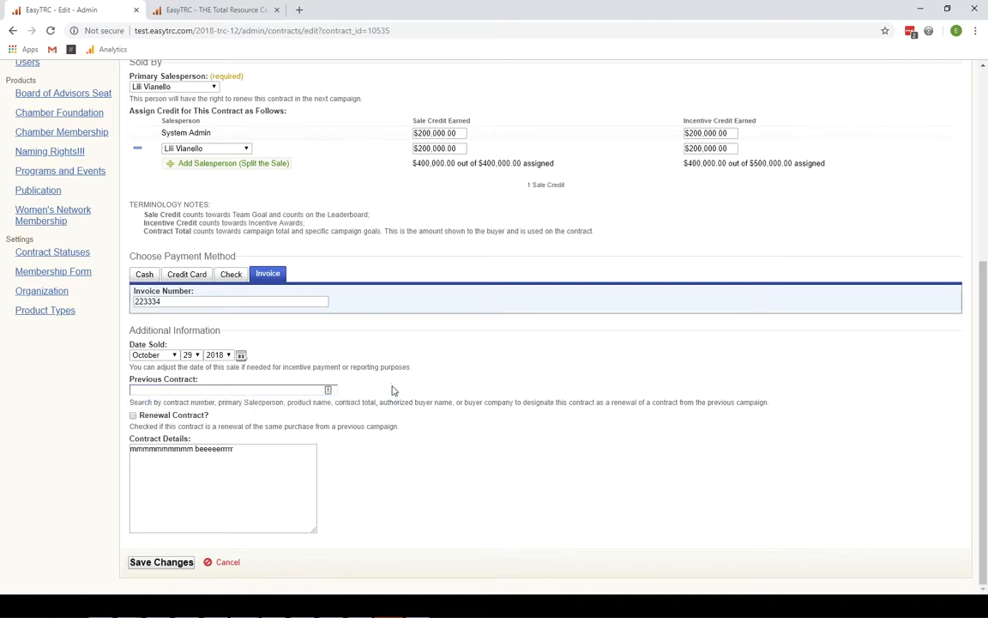
click(269, 392)
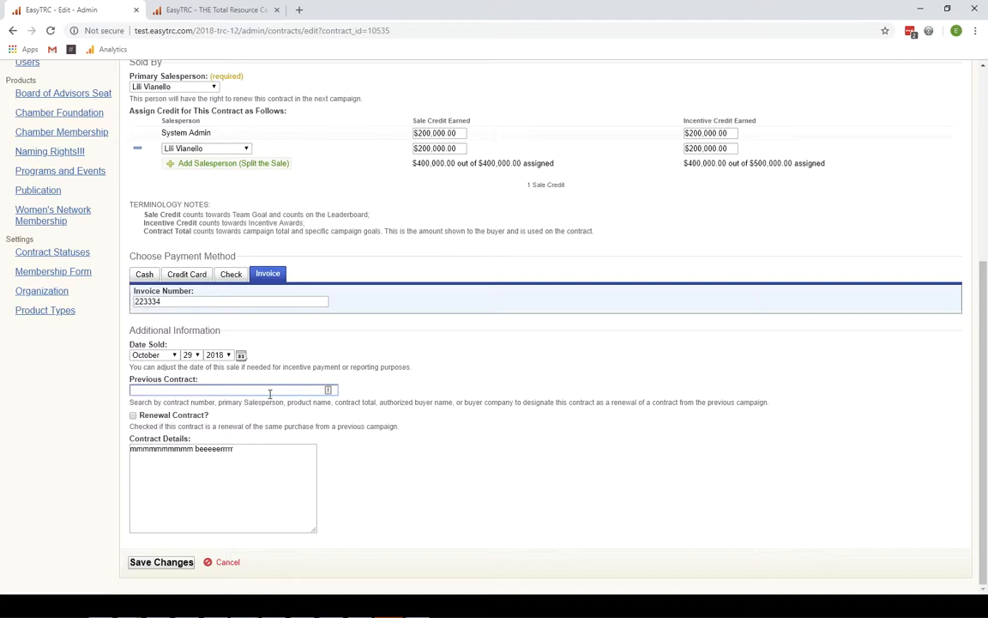
- Link previous contract #009585 by searching 'dow' and mark the contract as a renewal
text(123)
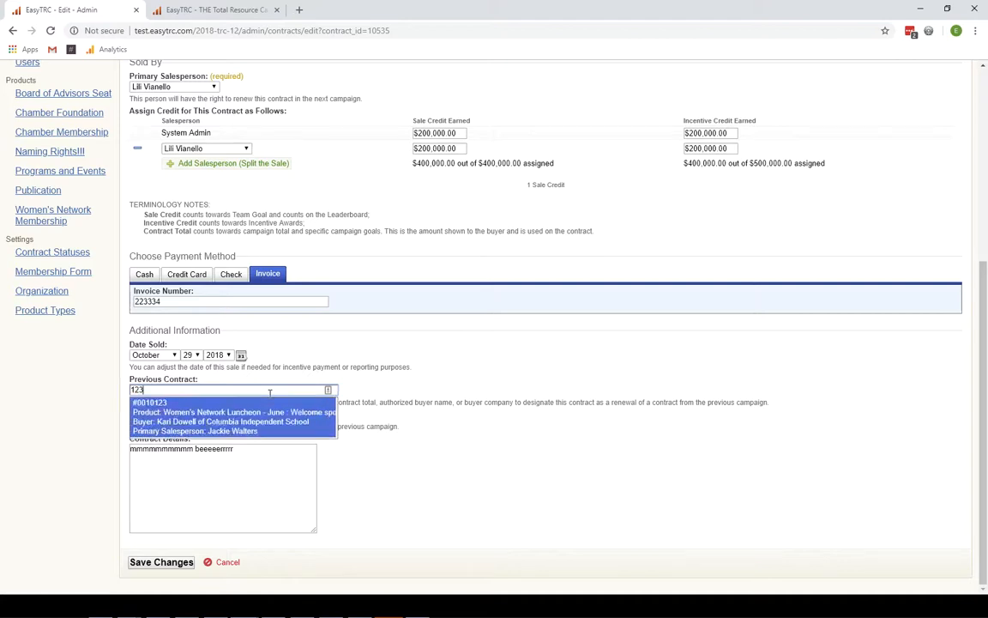
click(210, 413)
text(dow)
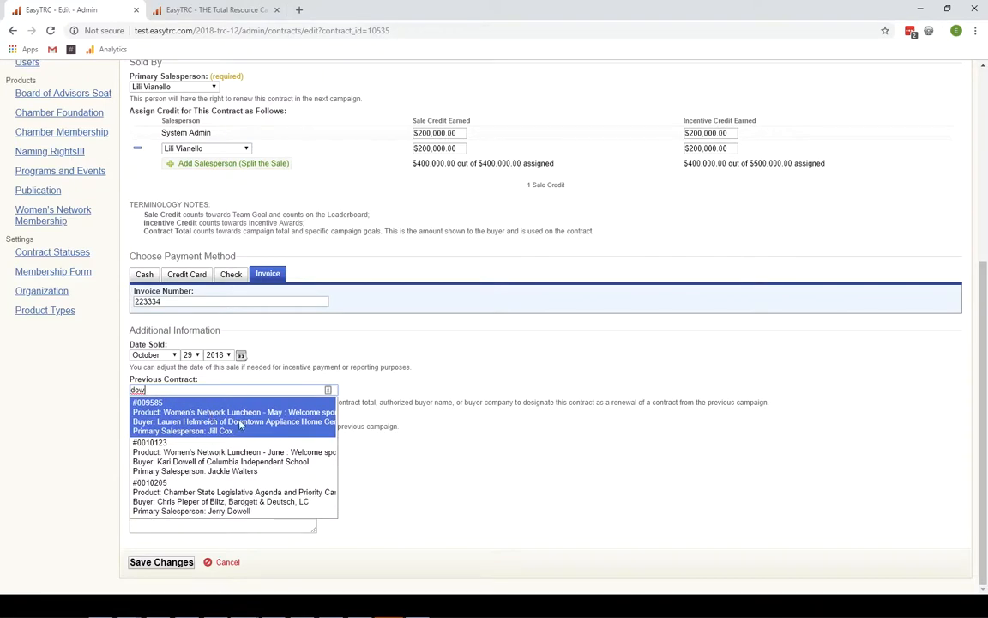
click(167, 418)
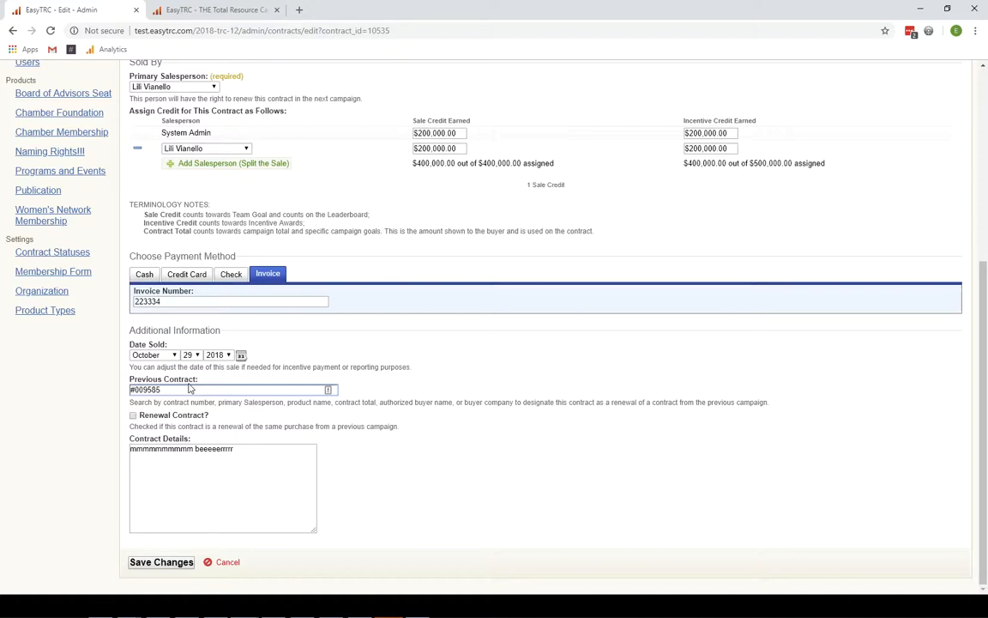
click(134, 417)
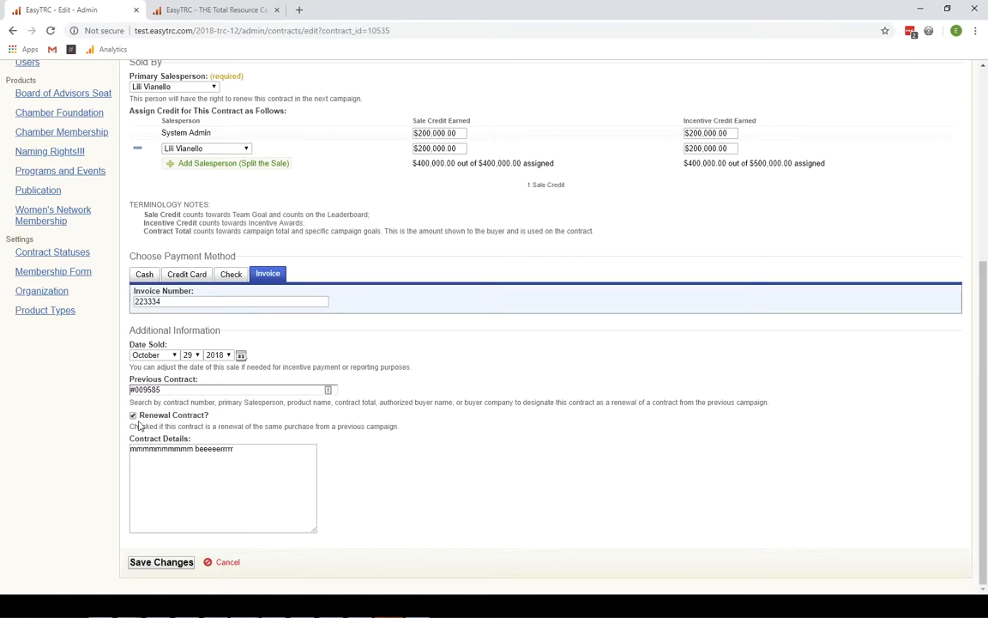
click(246, 461)
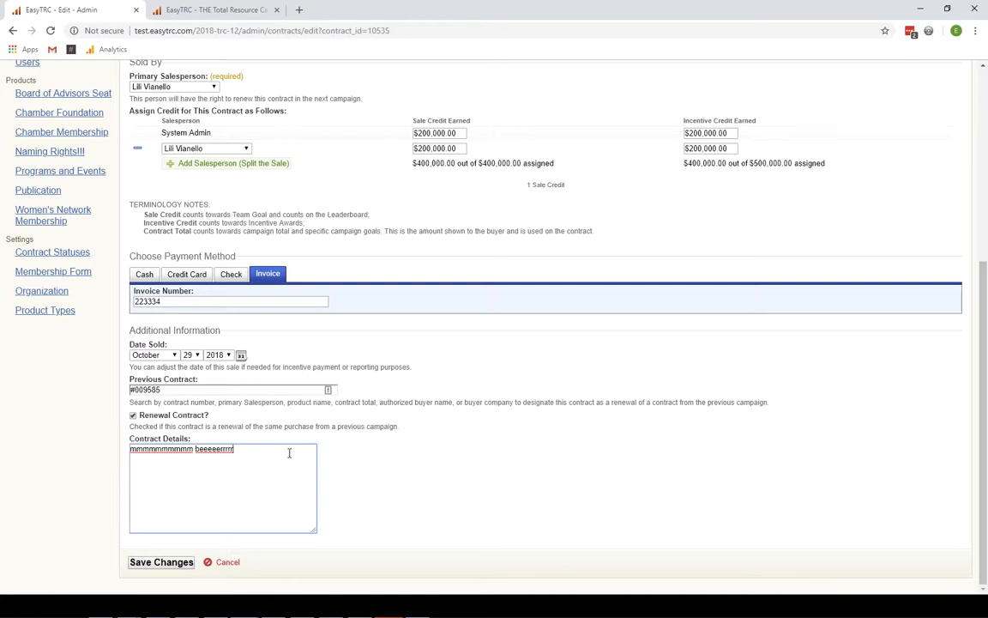
- Change the product type to Publication and the product to Chamber Activities Calendar Email Sponsor - April
scroll(289, 455, up, 4)
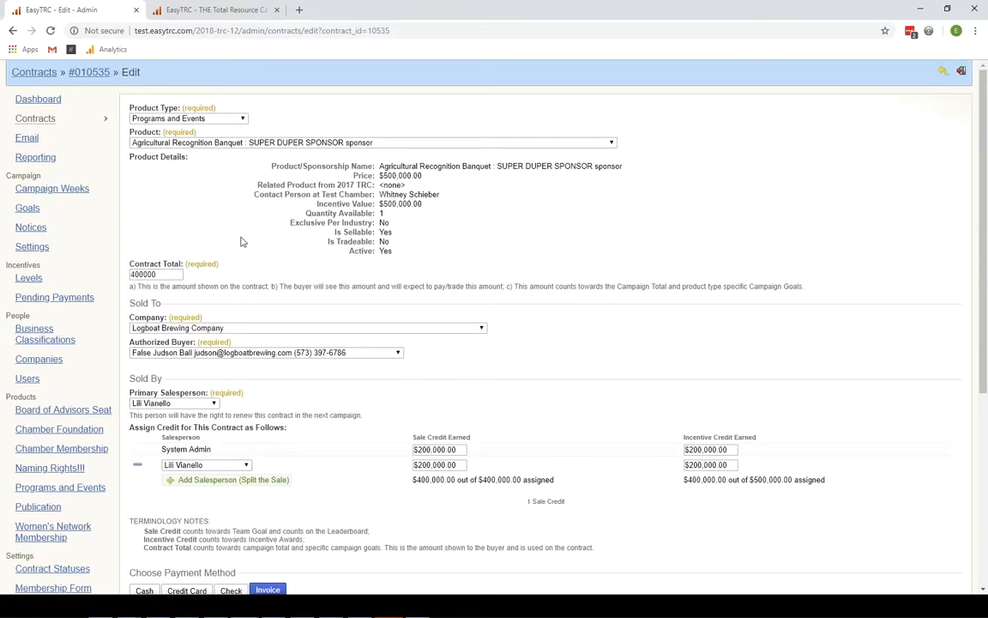
click(193, 117)
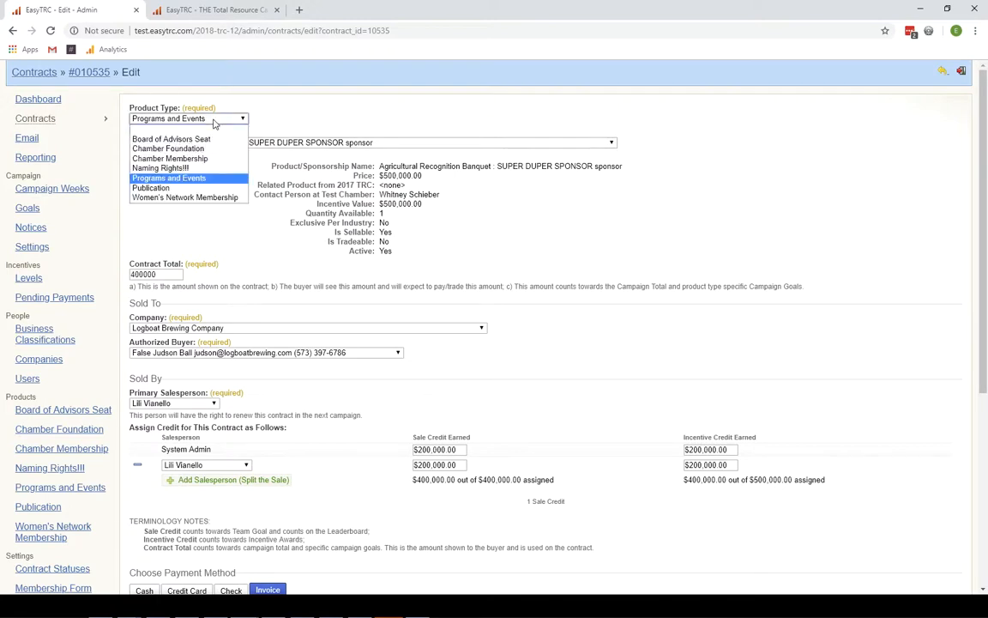
click(196, 187)
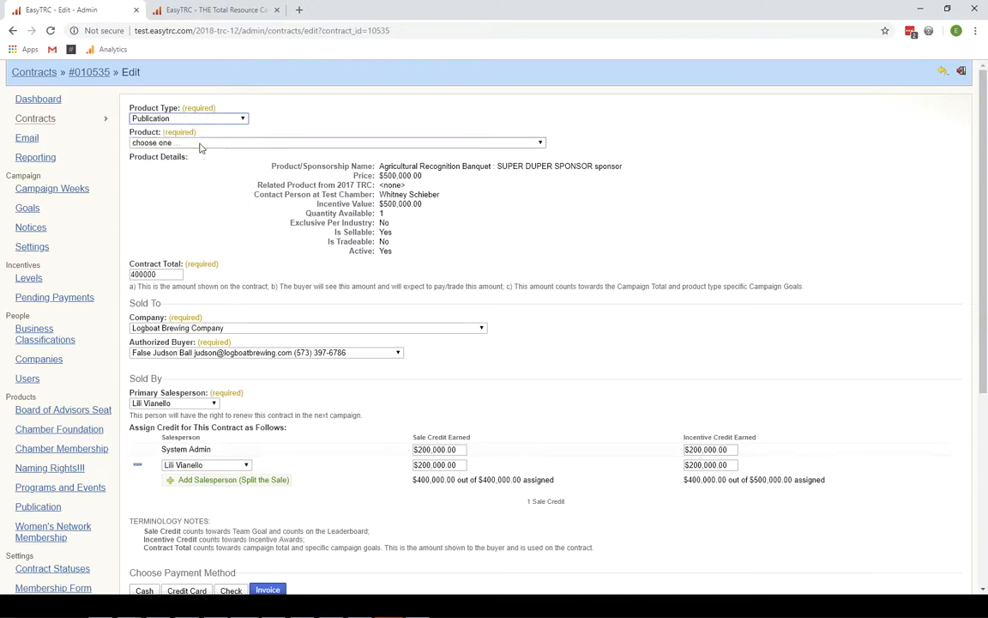
click(199, 143)
click(245, 175)
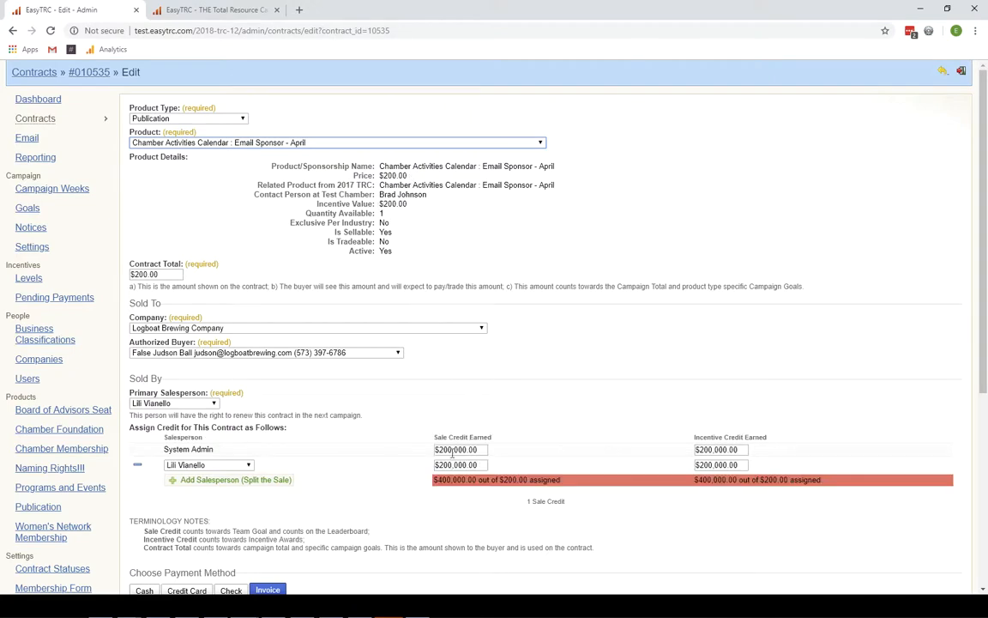
- Check the sale credit and contract total, then reload with F5 to discard the edits
click(454, 451)
click(163, 274)
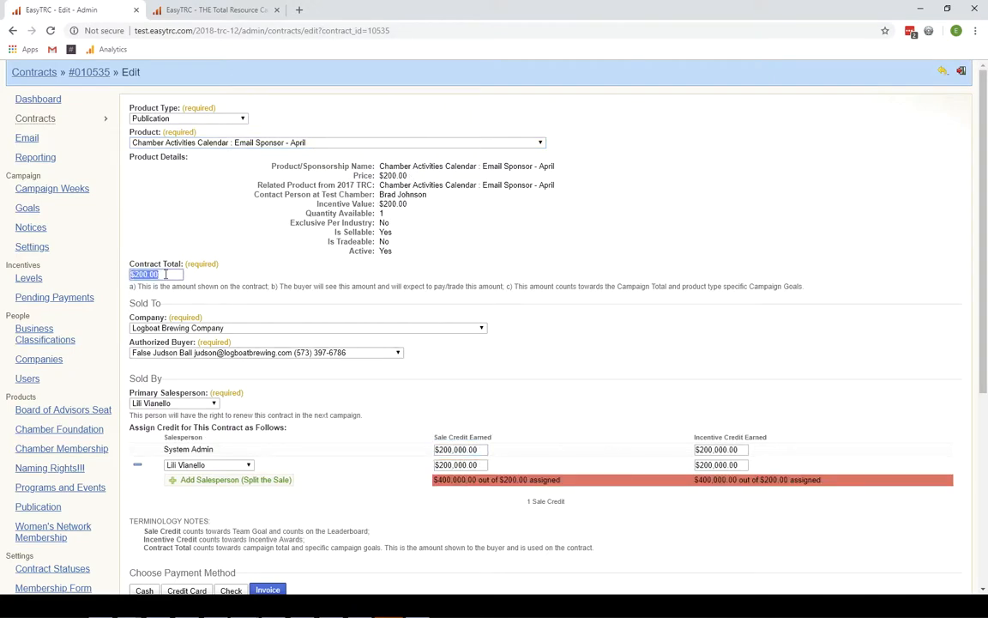
click(460, 448)
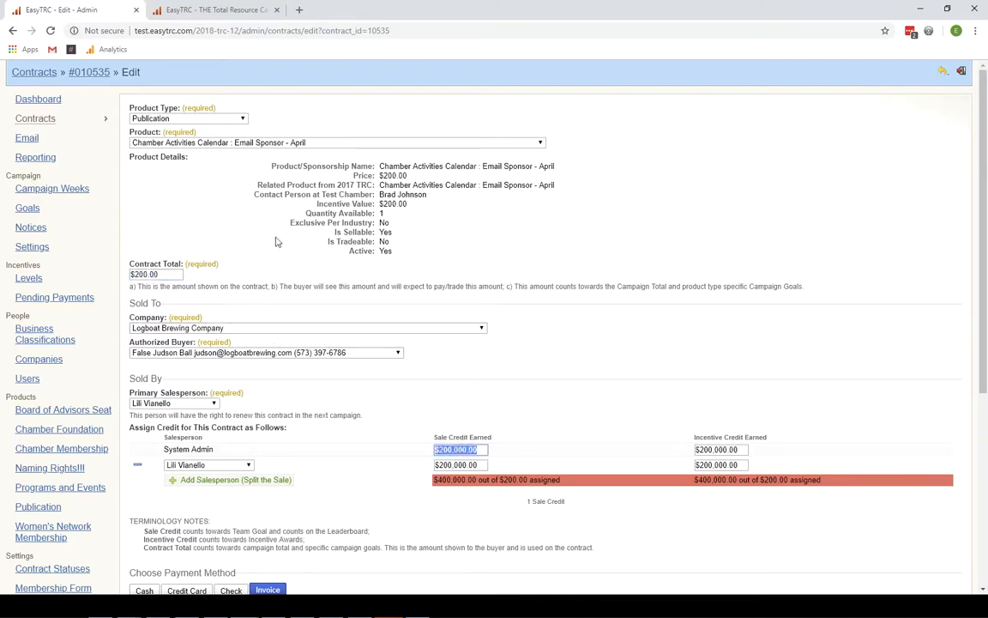
scroll(351, 379, down, 4)
scroll(352, 379, up, 4)
key(F5)
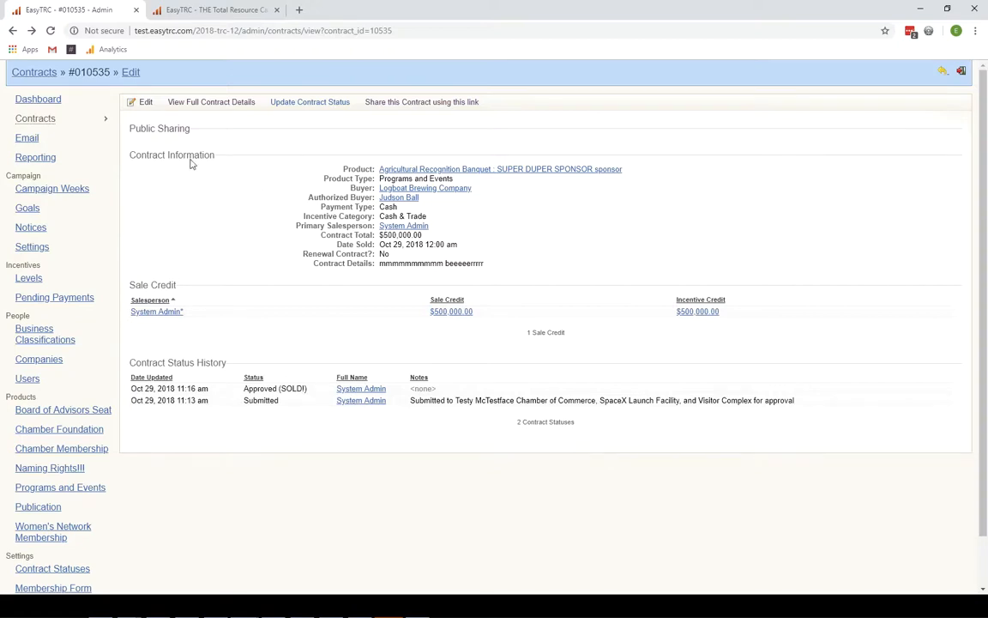
- Start a new contract for the Programs and Events Annual Meeting and Awards Banquet Presenting sponsor
click(137, 101)
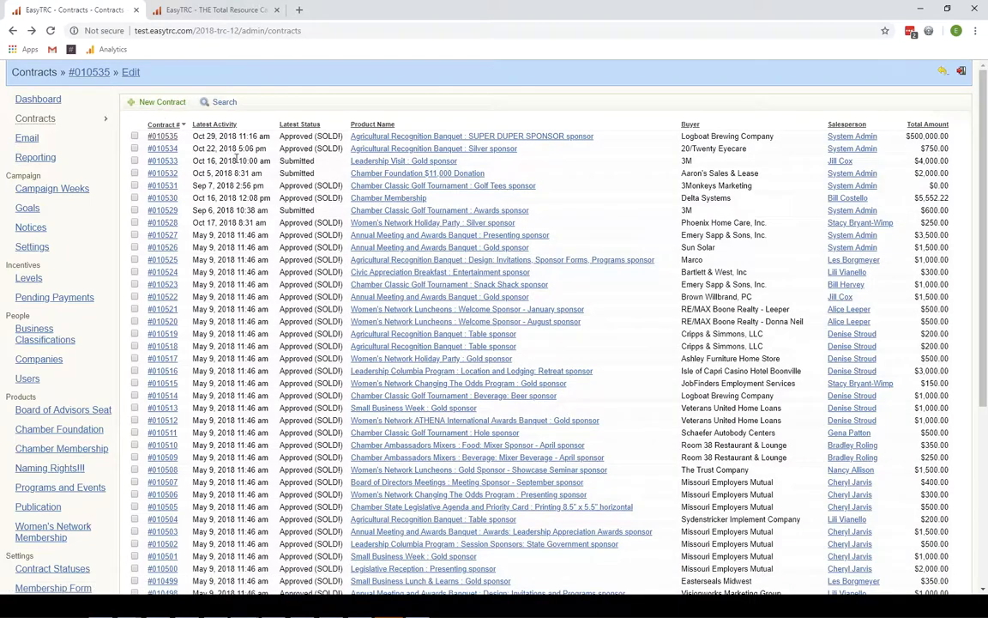
click(35, 118)
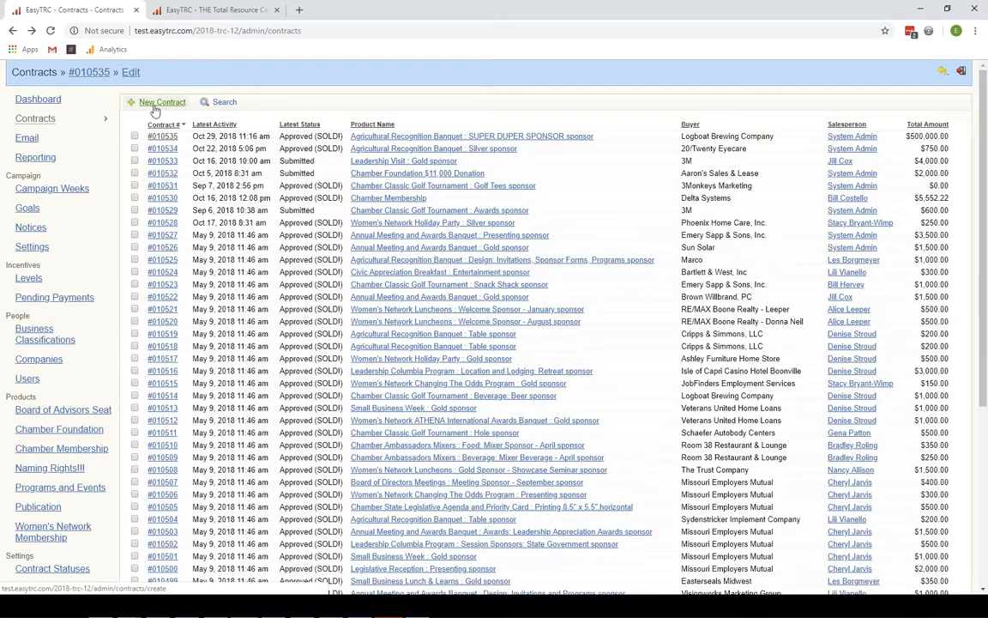
click(154, 103)
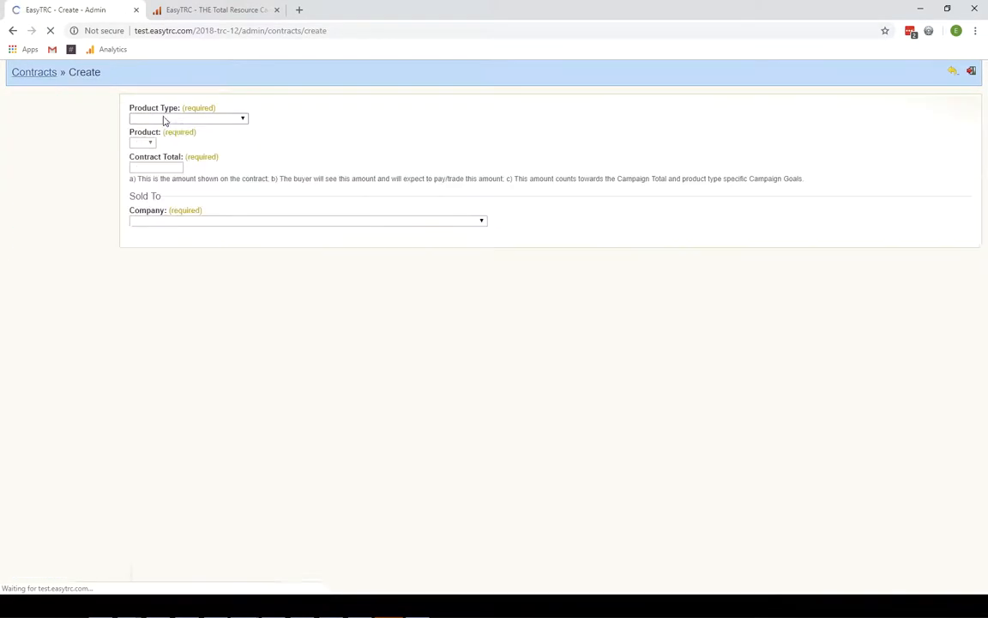
click(229, 122)
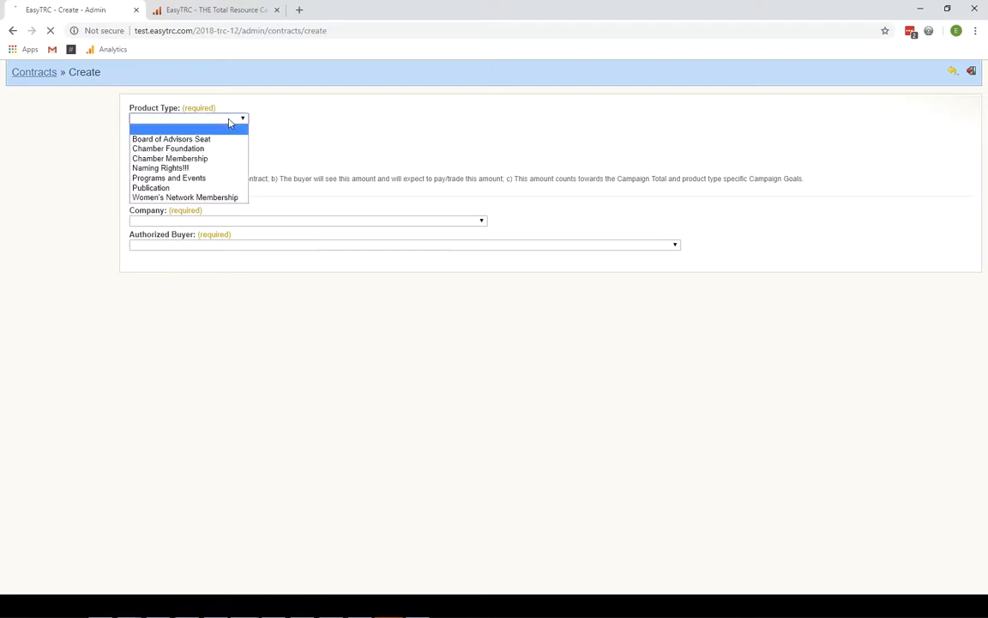
click(199, 178)
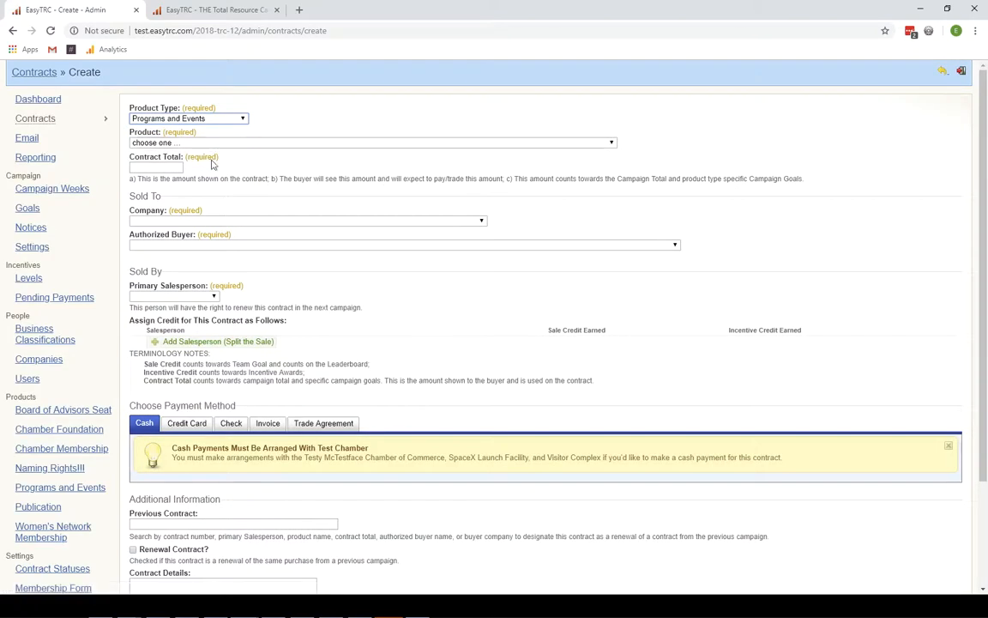
click(214, 146)
scroll(266, 210, down, 5)
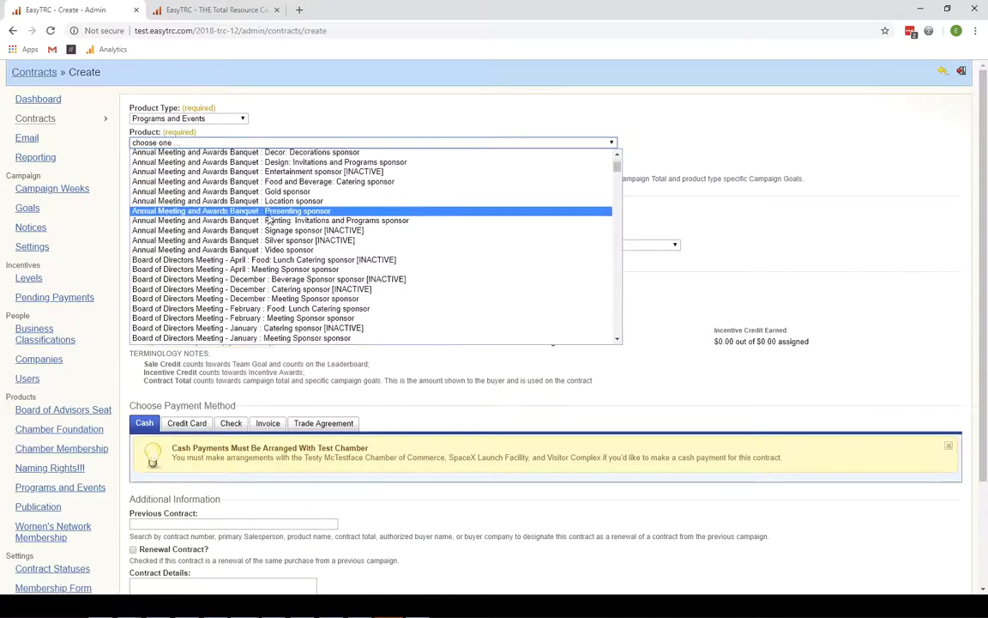
click(270, 212)
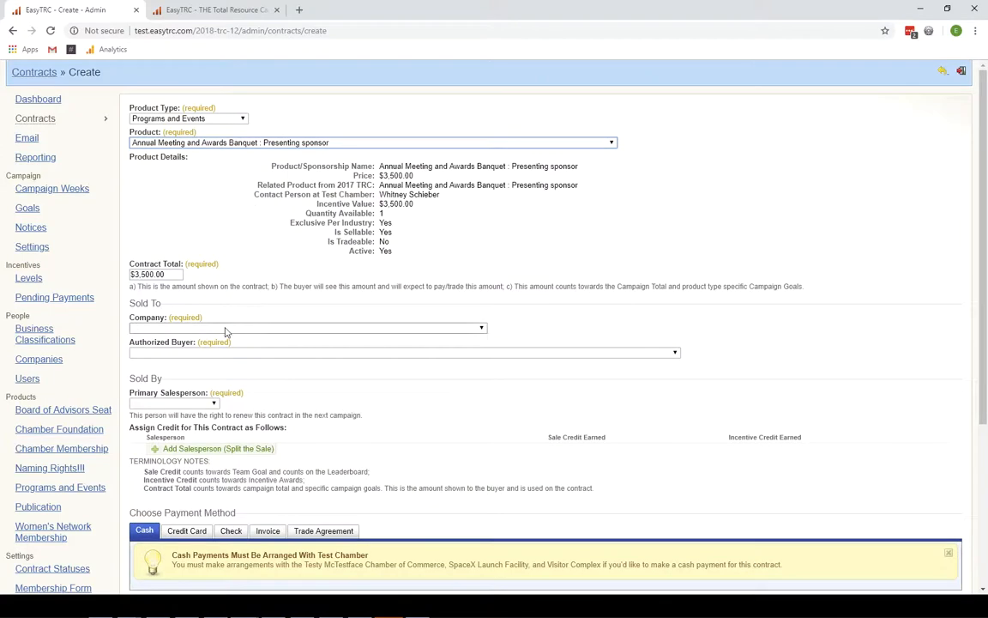
- Set company A Baker Floral, its owner as buyer, the primary salesperson, then visit the home dashboard
click(227, 330)
scroll(214, 459, down, 3)
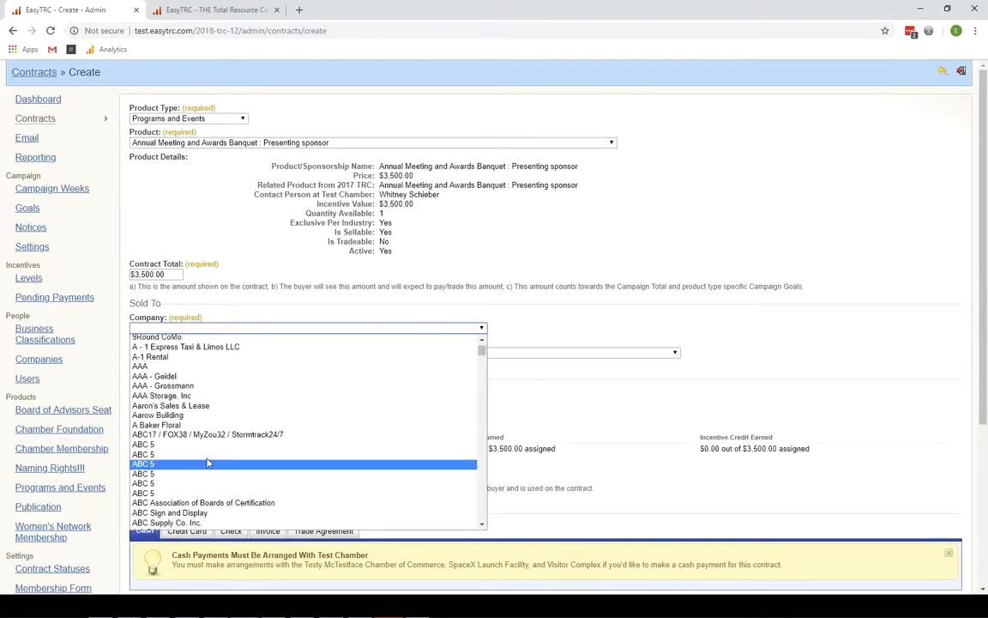
click(198, 426)
click(231, 354)
click(193, 372)
click(203, 409)
click(178, 364)
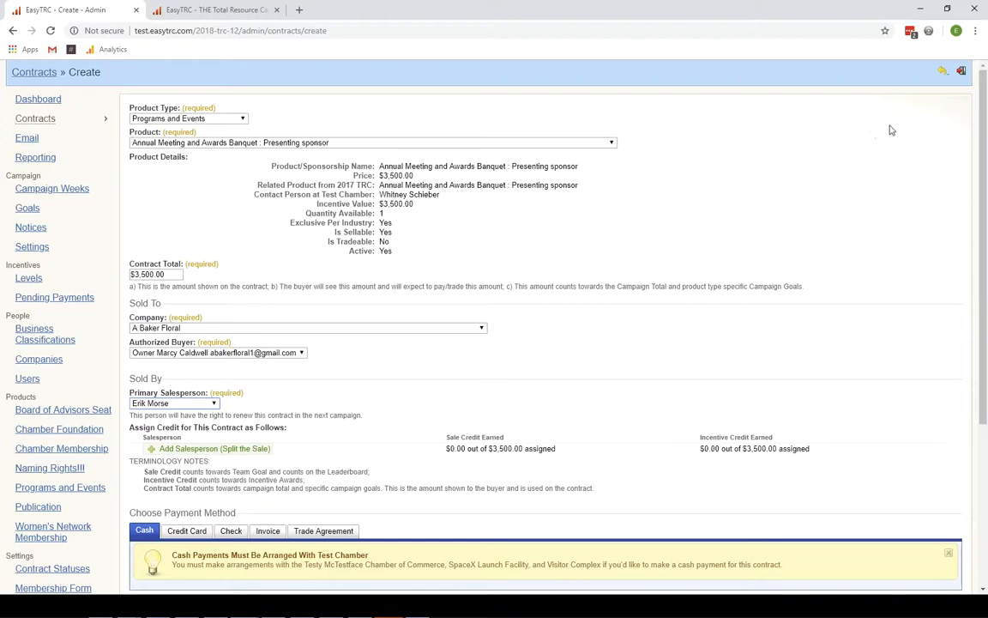
click(943, 72)
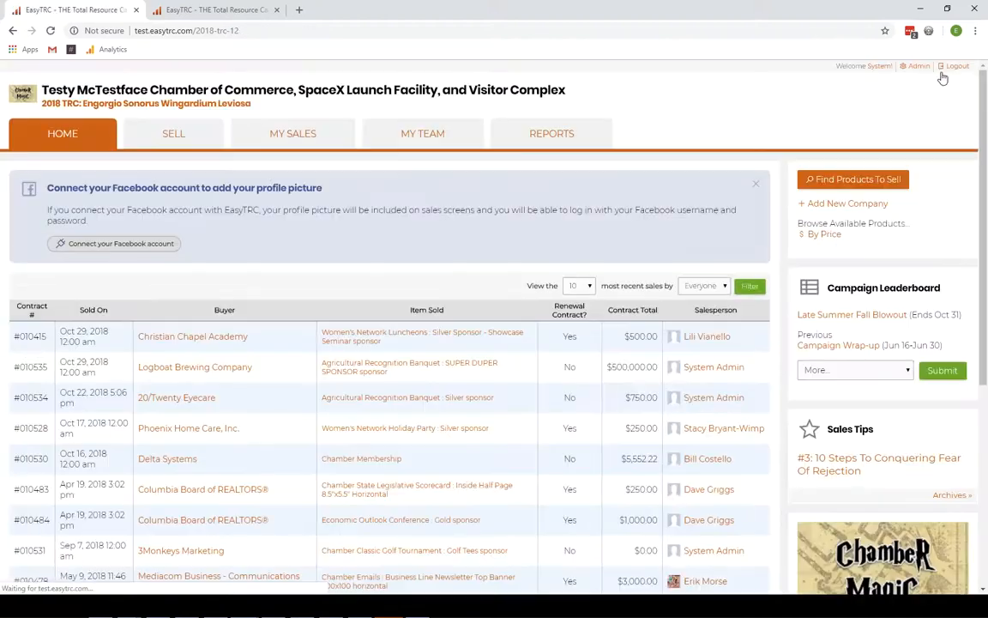
- Open the Sell page and run a product search for 'golf'
click(194, 148)
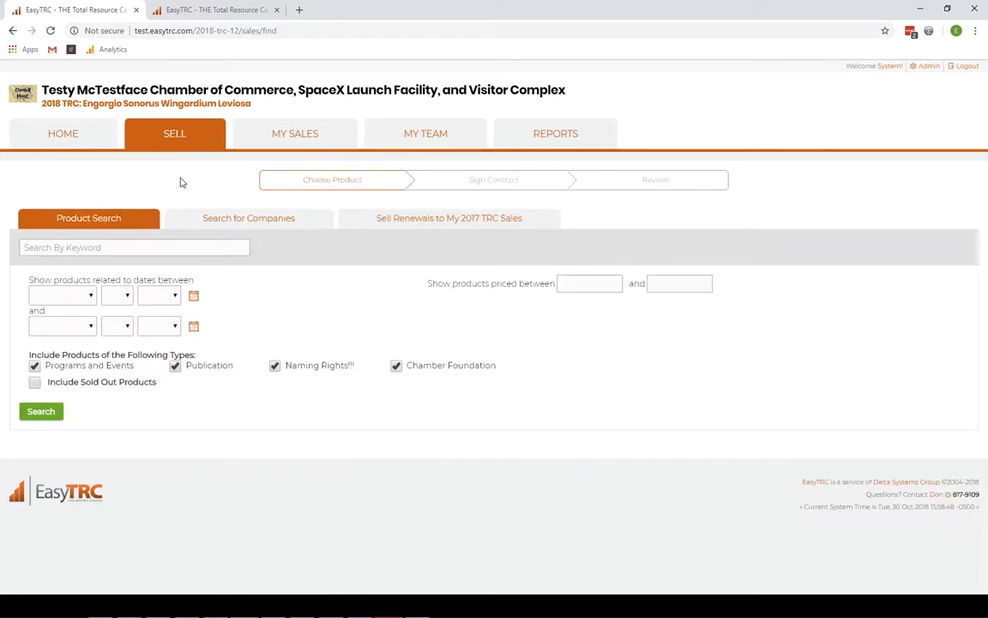
click(126, 248)
text(go)
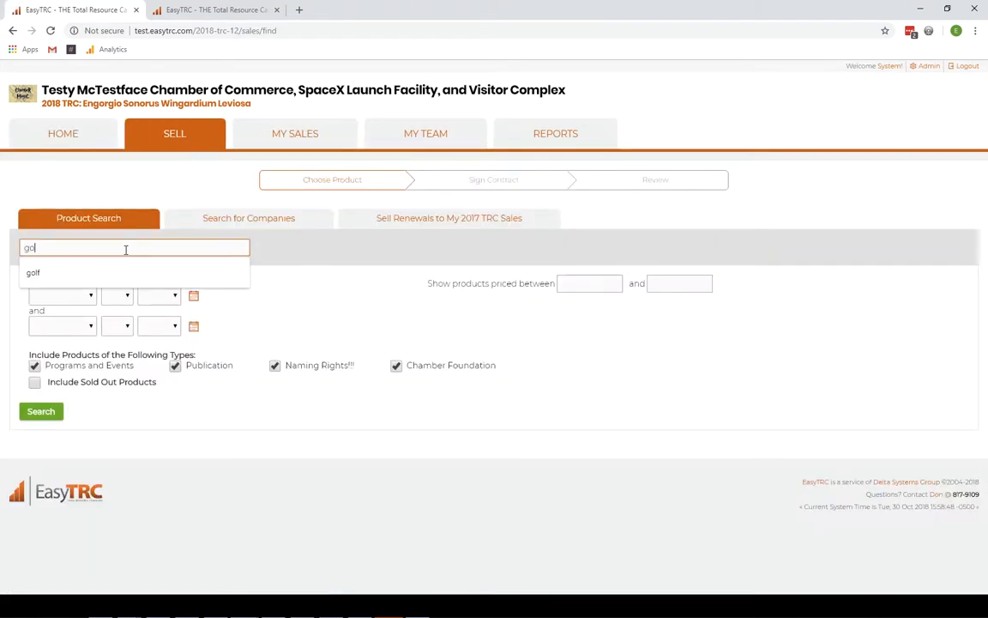
text(lf)
click(143, 272)
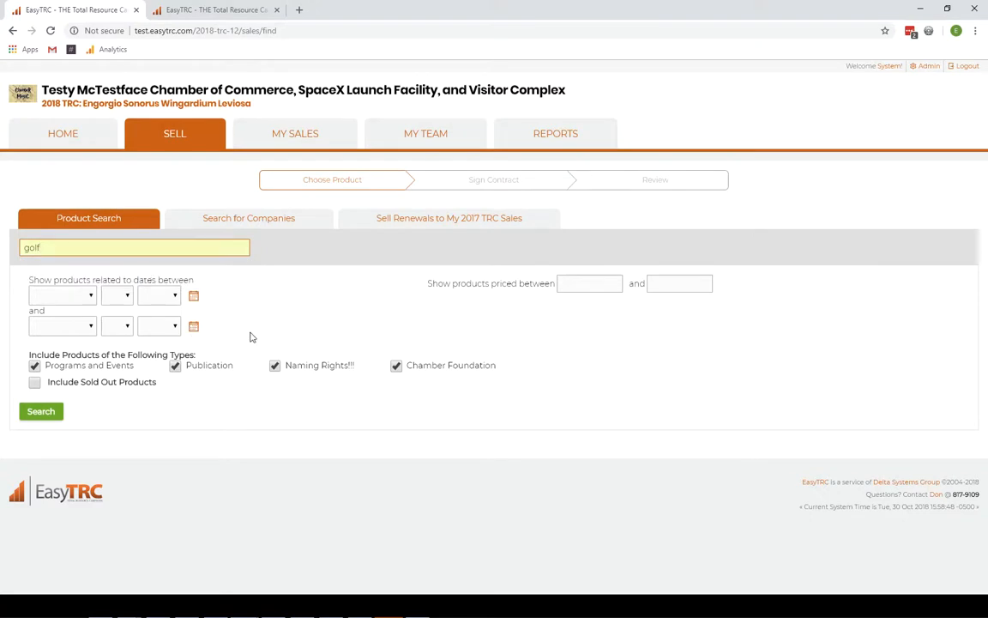
key(Return)
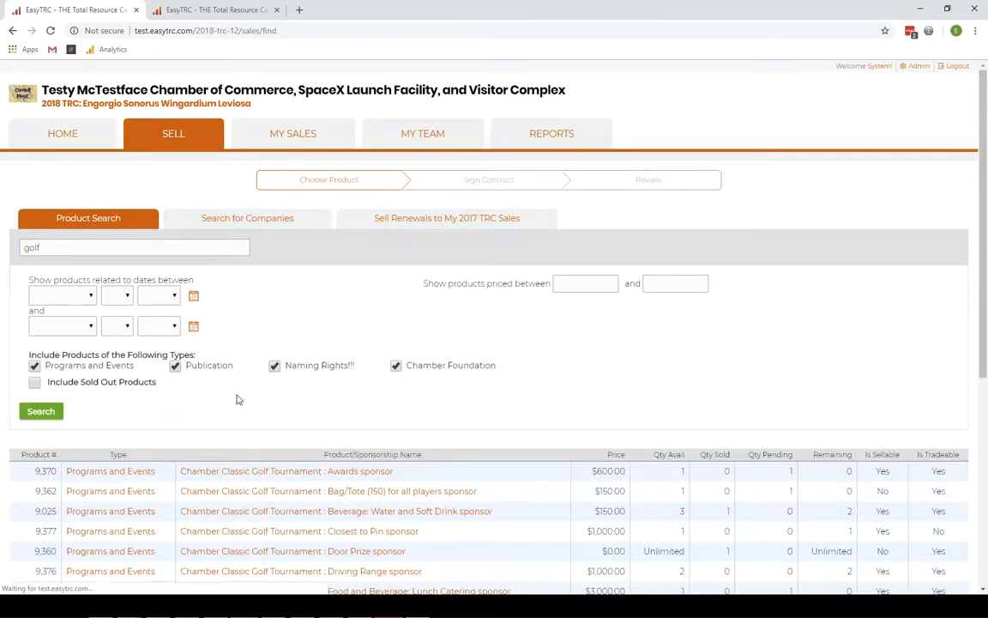
scroll(299, 378, down, 2)
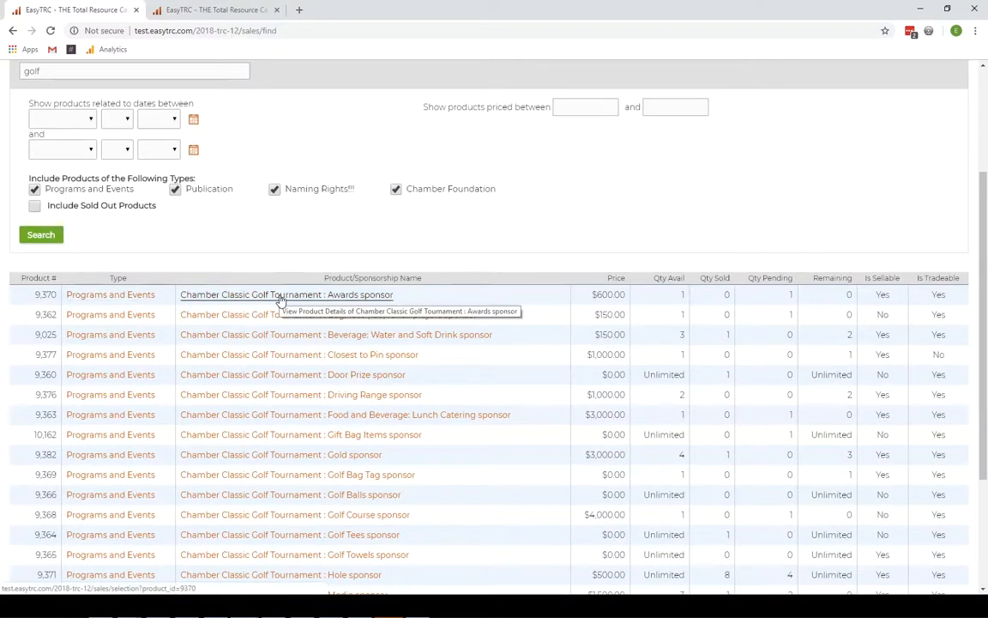
scroll(225, 254, up, 2)
- Replace the keyword and search products for 'silver sponsor', scrolling to the results
double_click(91, 191)
text(silver spons)
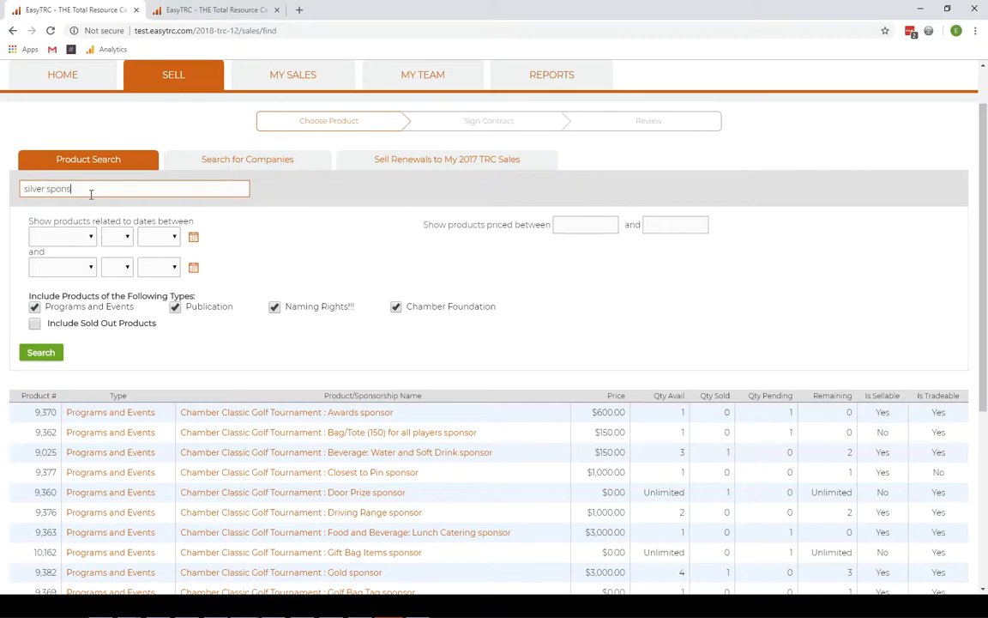
key(Return)
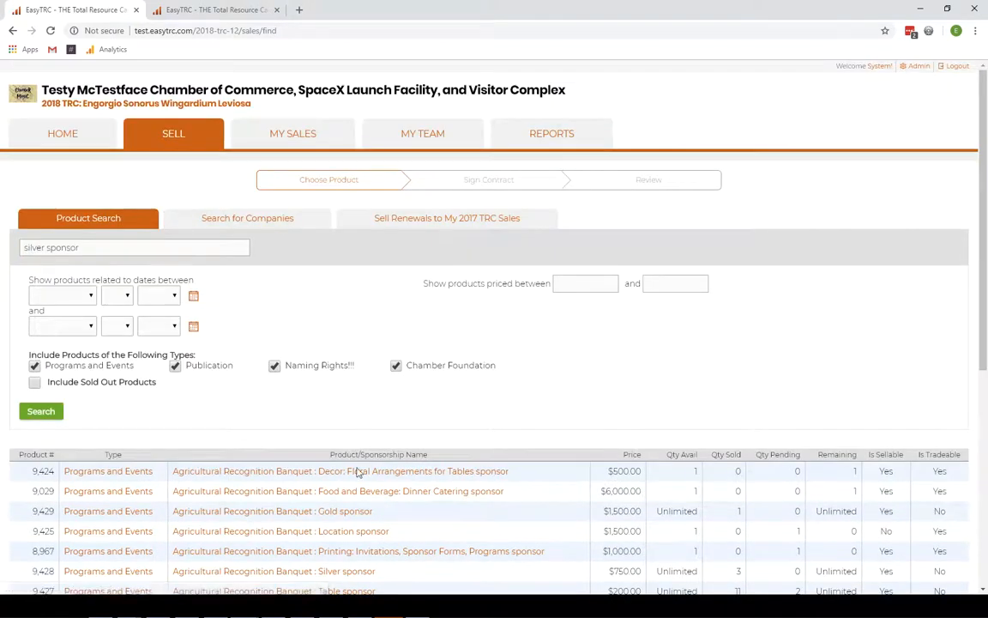
scroll(365, 477, down, 2)
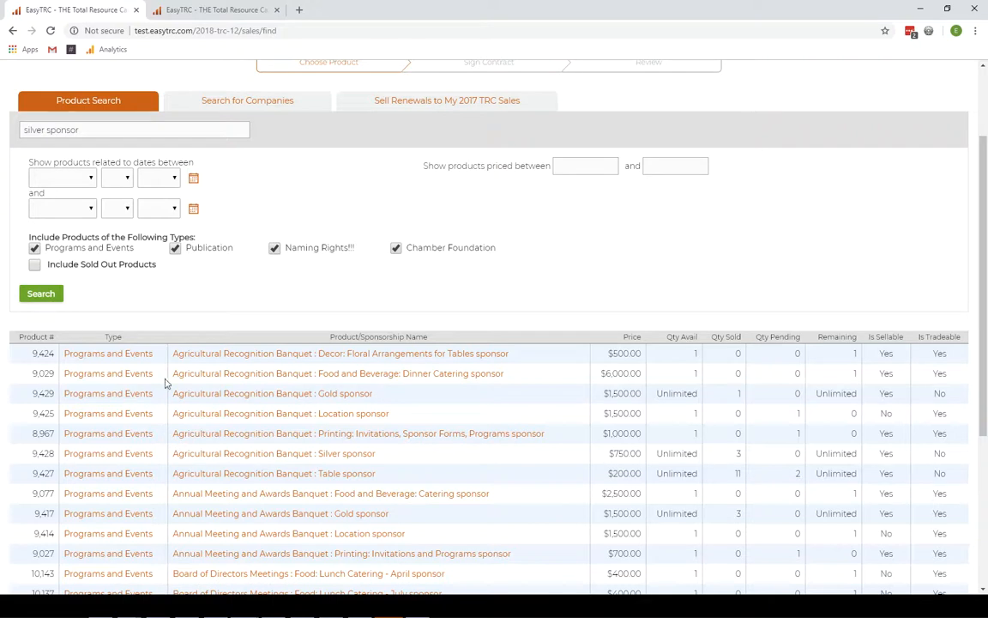
- Open the Agricultural Recognition Banquet Gold sponsor product and highlight its existing contract line
click(187, 393)
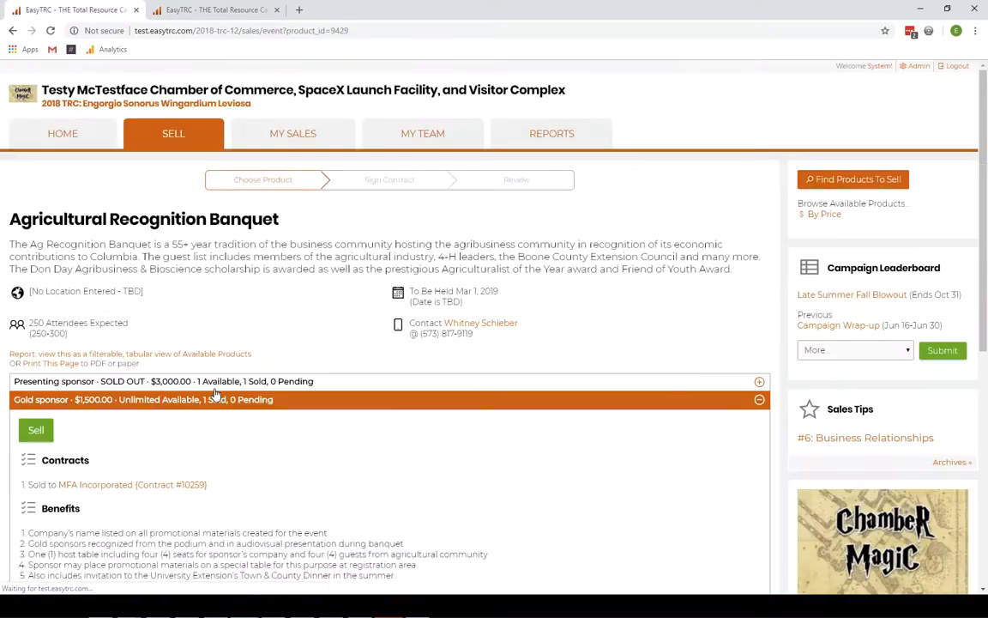
scroll(265, 370, down, 2)
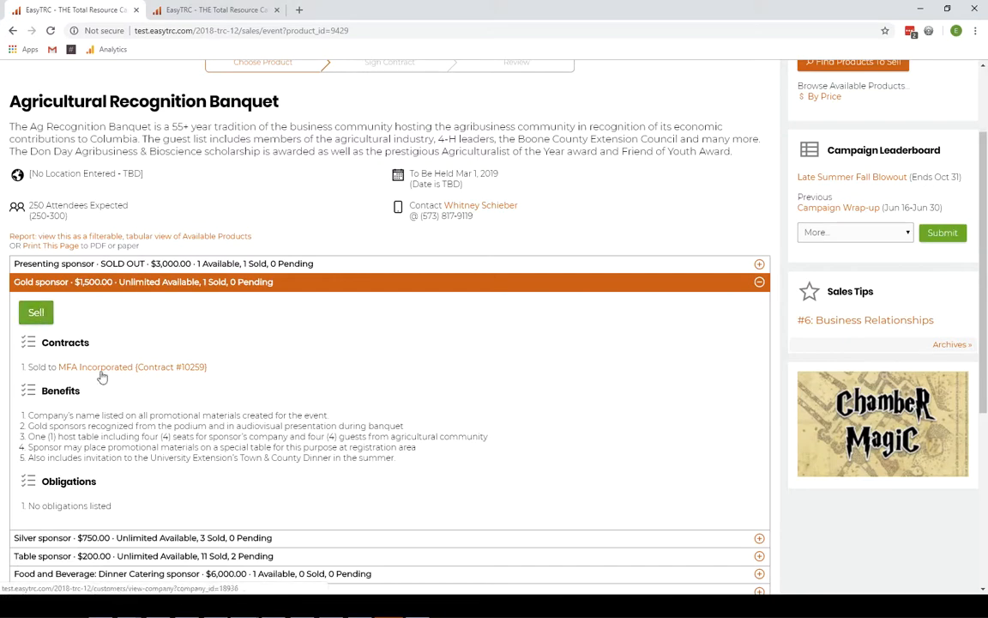
drag(32, 367, 237, 370)
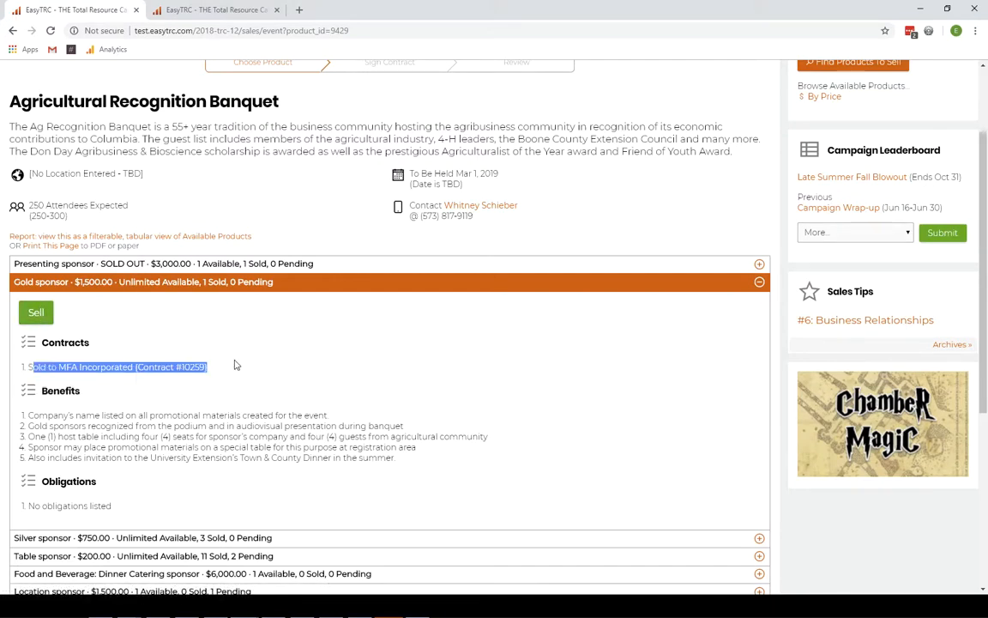
- View the MFA Incorporated company page and its 2018 TRC contracts, then return to the banquet page
click(62, 369)
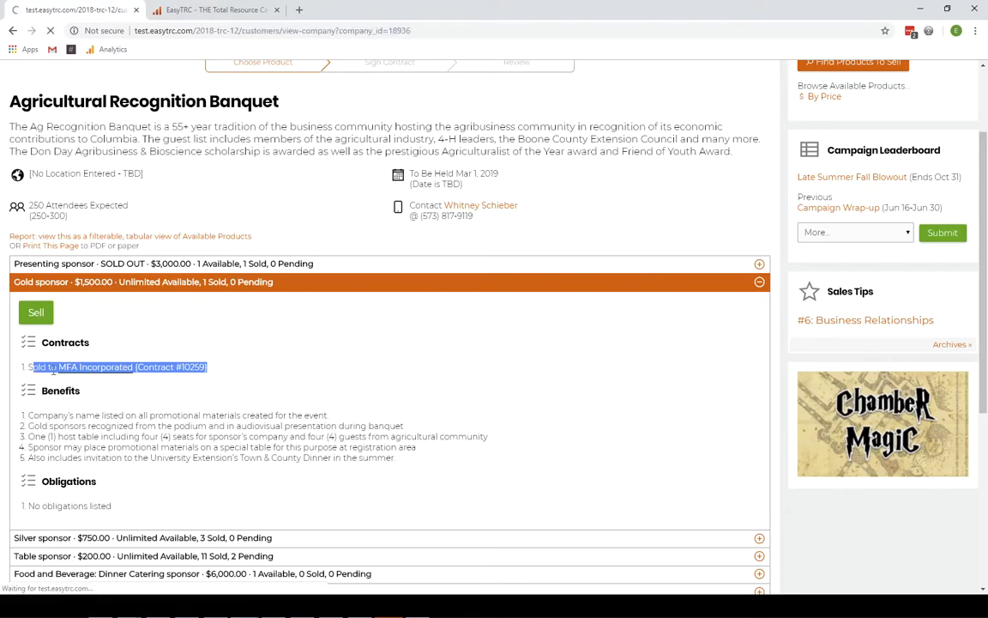
drag(33, 249, 107, 255)
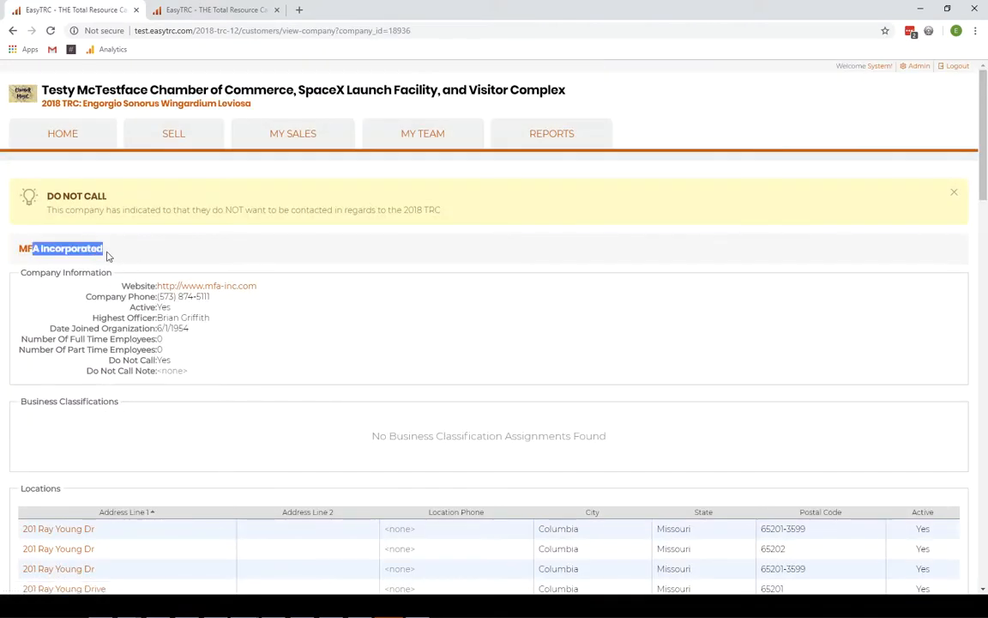
scroll(197, 417, down, 6)
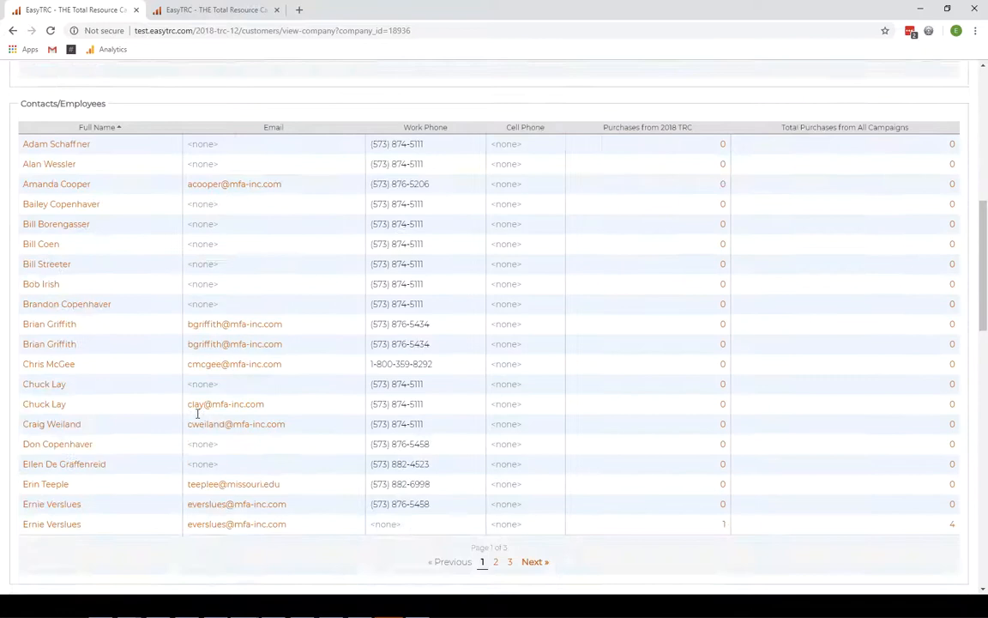
scroll(196, 417, down, 4)
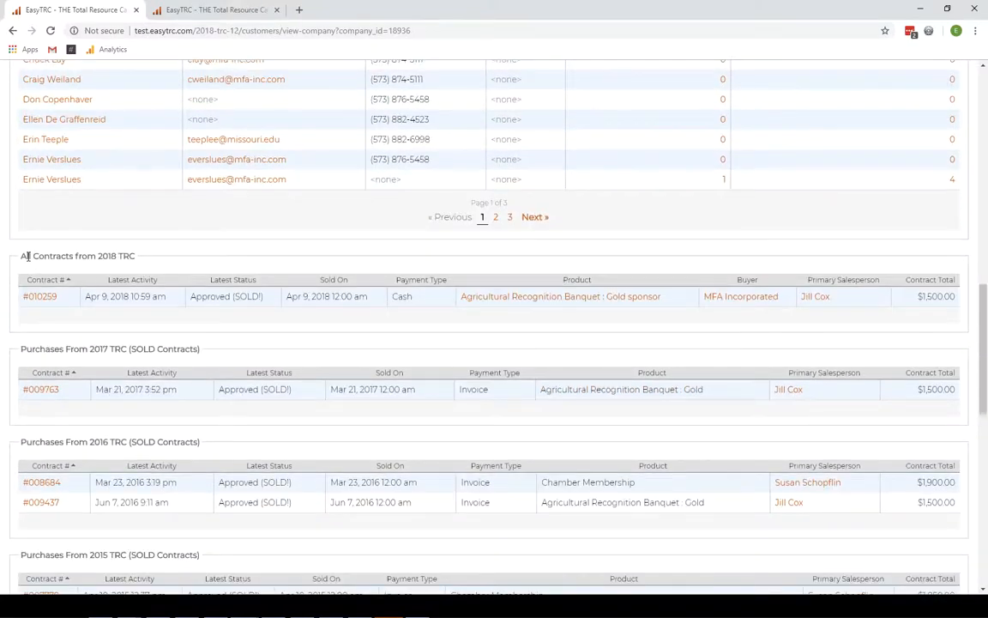
drag(27, 256, 123, 256)
scroll(69, 397, down, 1)
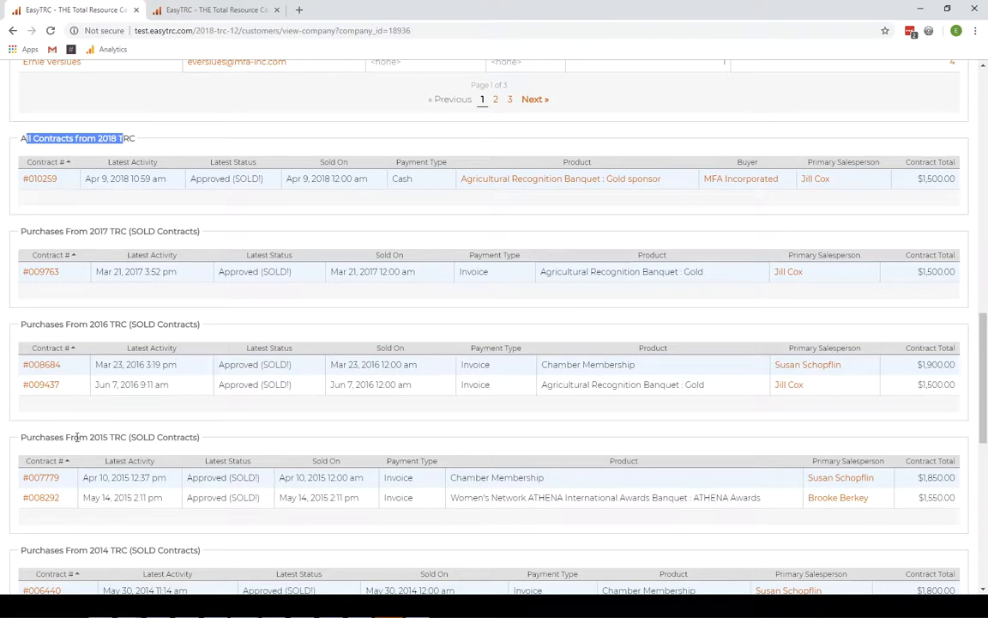
scroll(75, 443, down, 1)
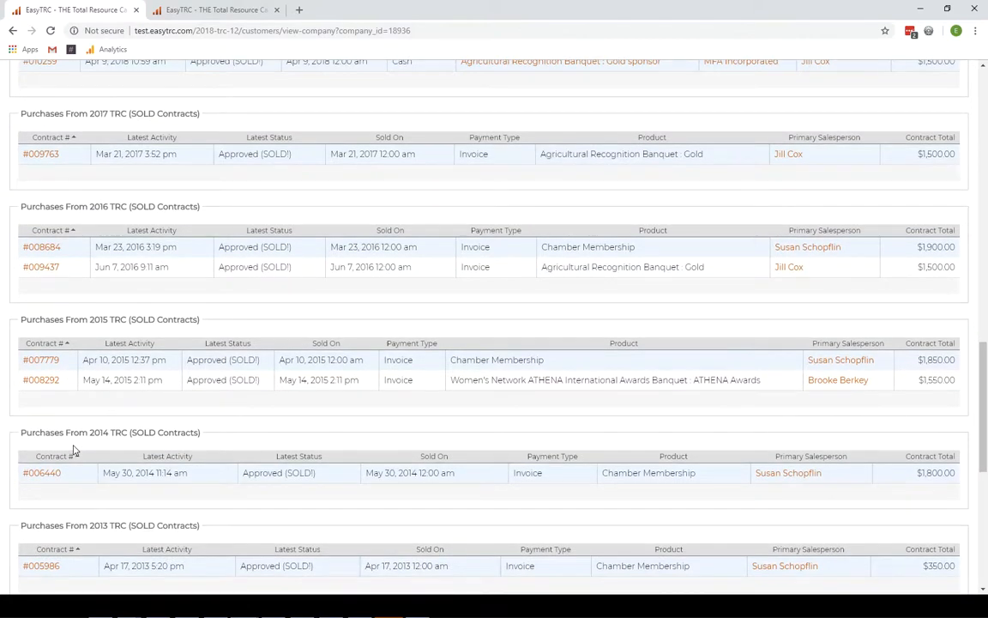
scroll(74, 450, up, 4)
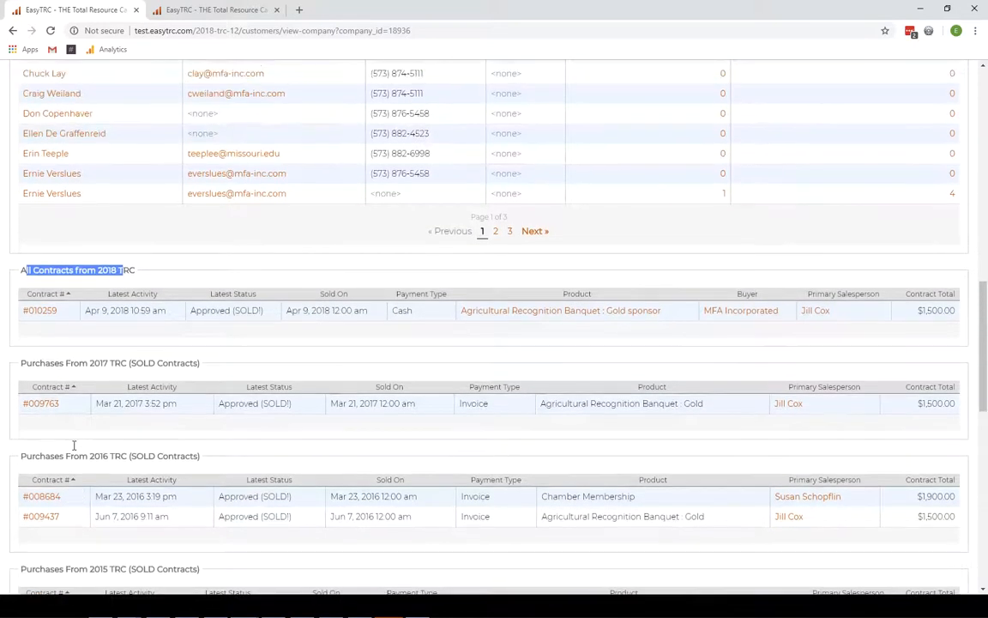
scroll(75, 450, up, 1)
scroll(73, 450, up, 1)
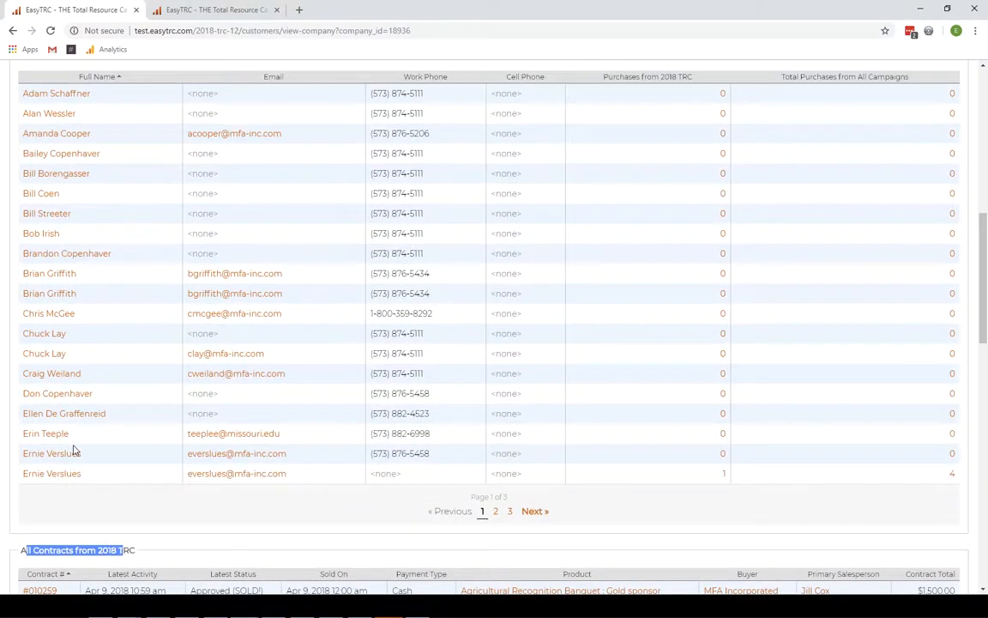
click(65, 525)
key(alt+Left)
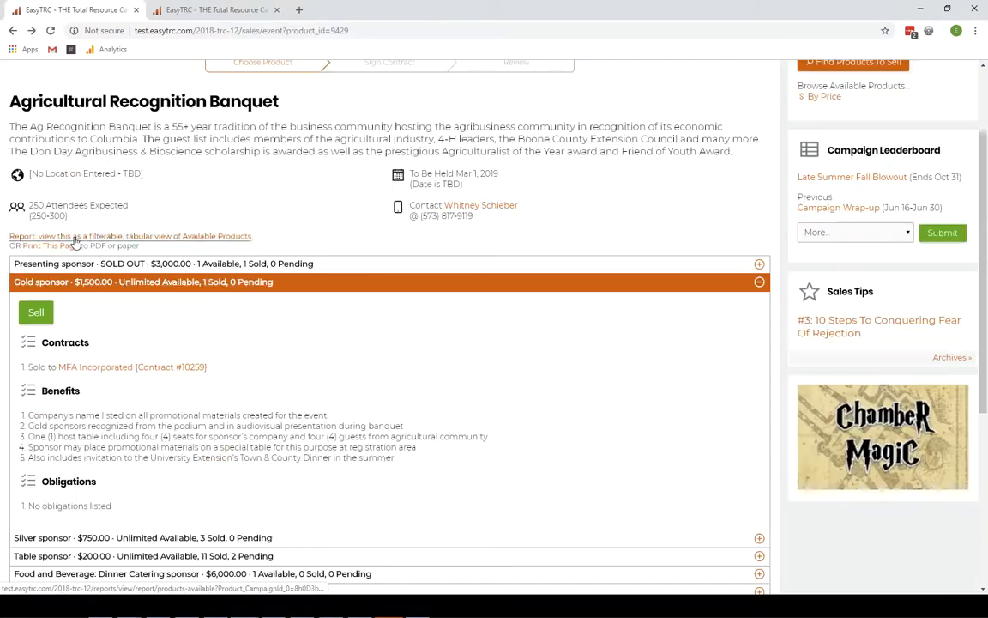
- Start a Gold sponsor sale and choose the salesperson in Sold By
click(36, 313)
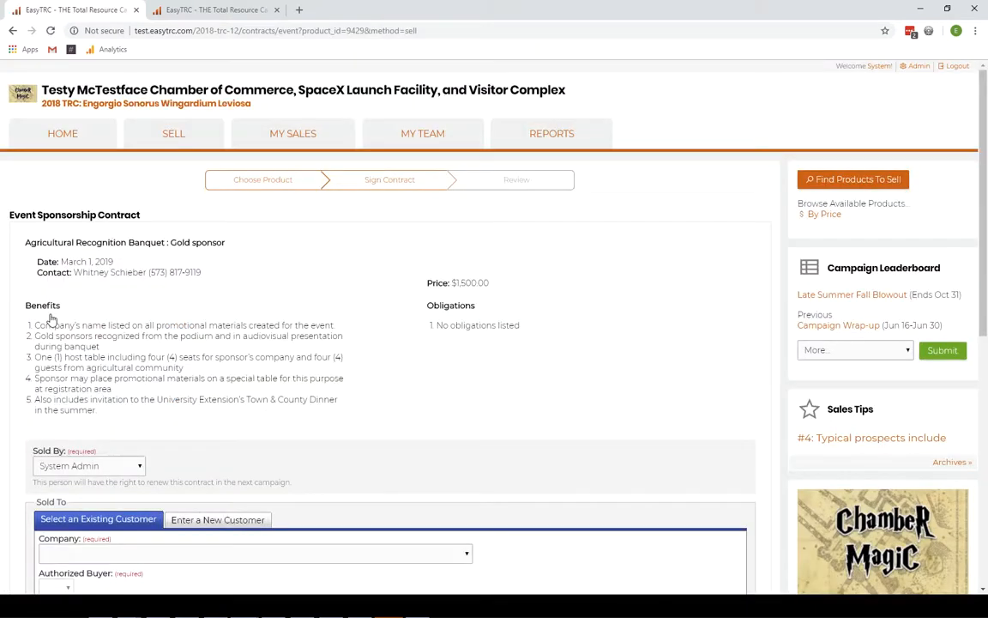
scroll(52, 319, down, 3)
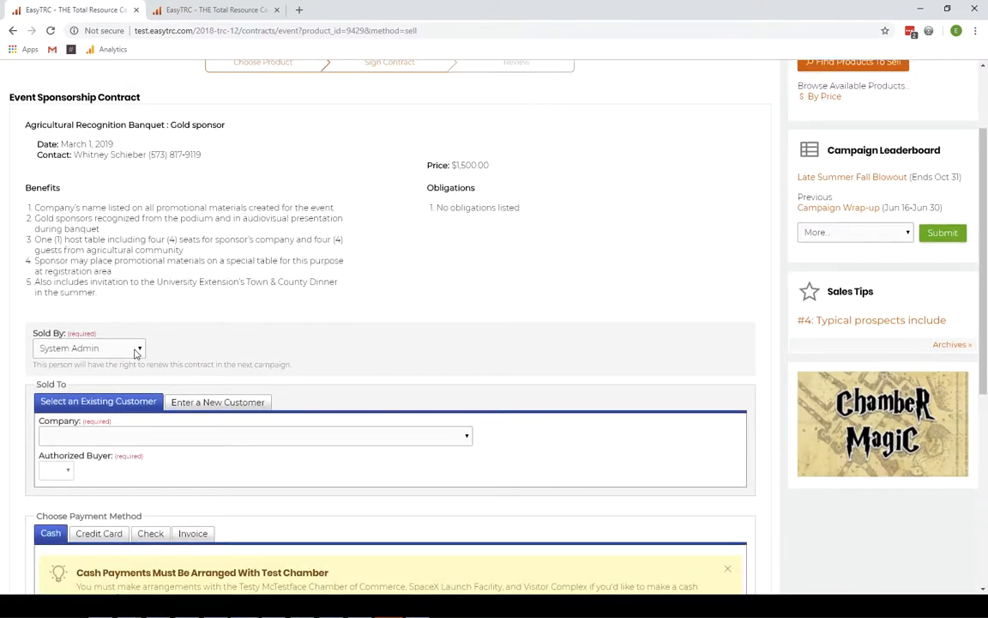
click(135, 350)
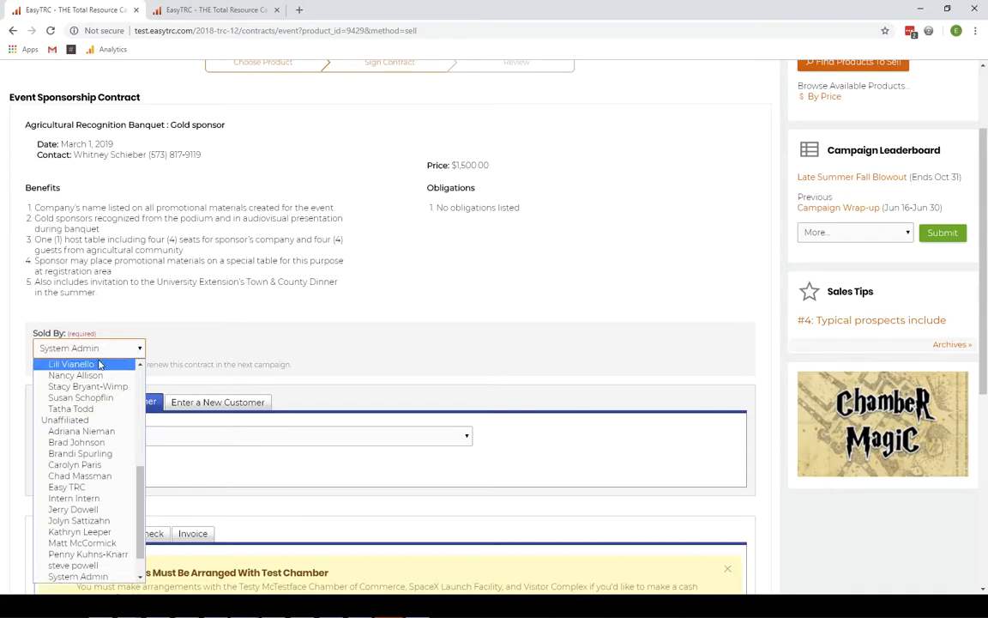
click(100, 365)
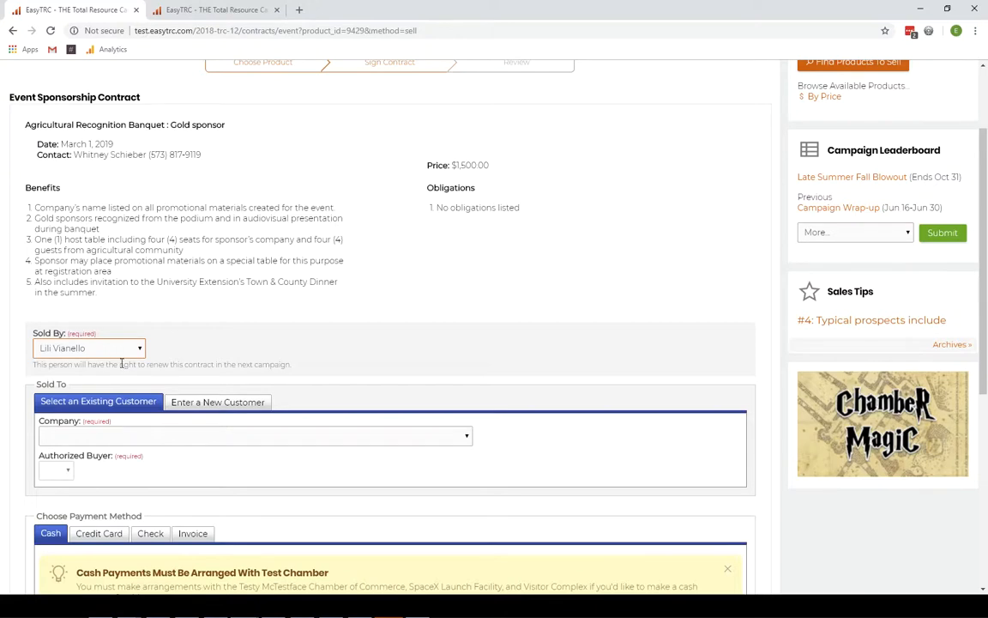
- Set the company to 1 Source Solar and choose its authorized buyer
scroll(240, 364, down, 3)
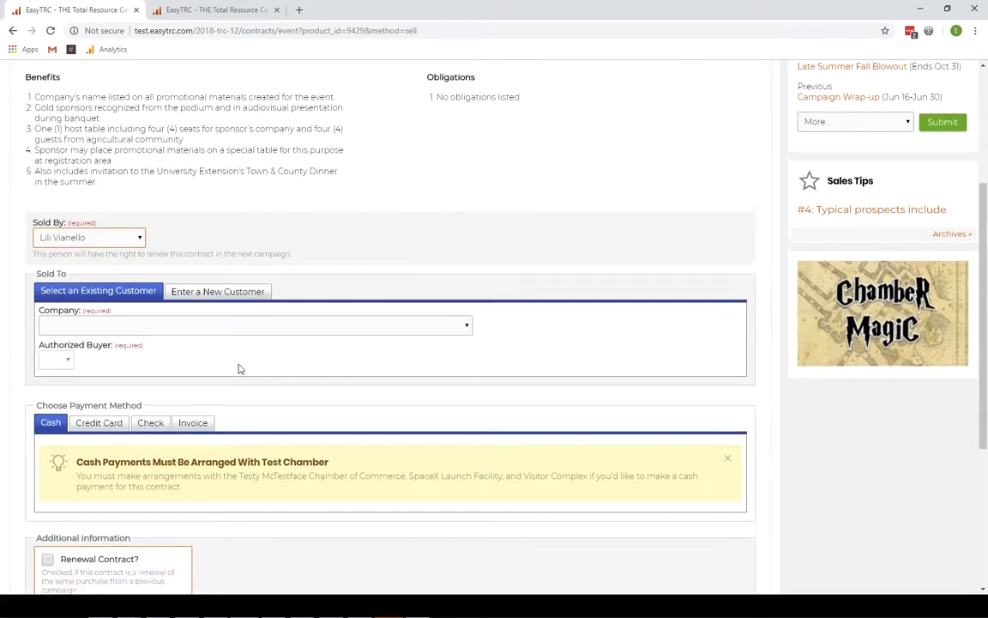
click(212, 326)
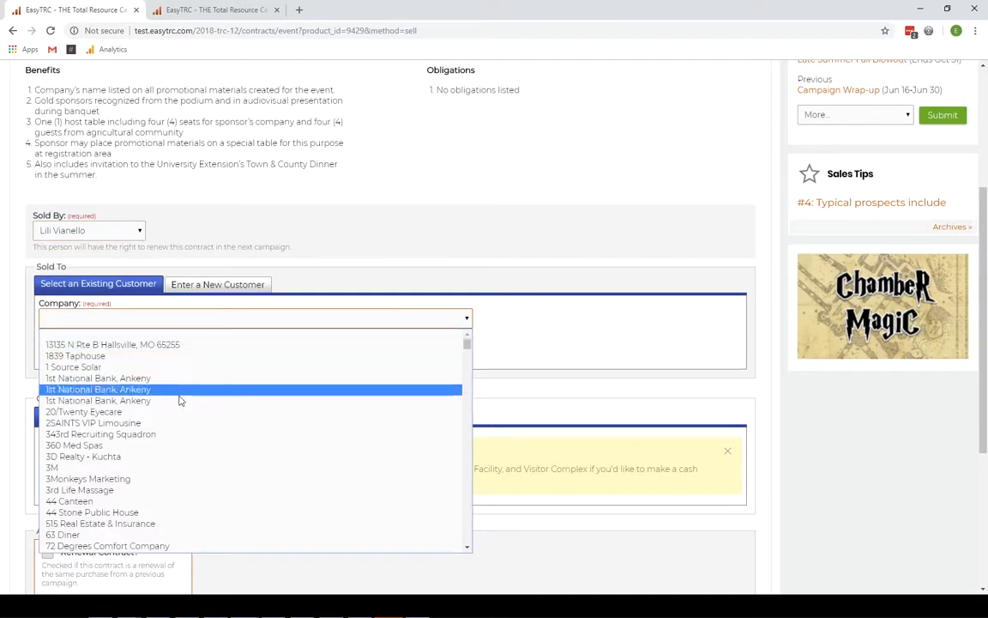
click(176, 366)
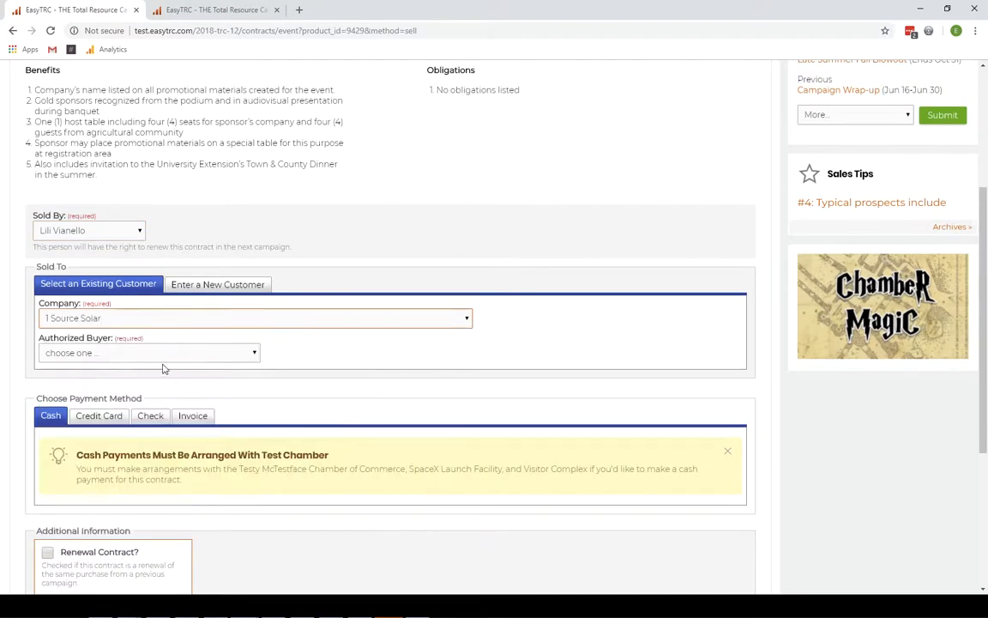
click(103, 352)
click(107, 379)
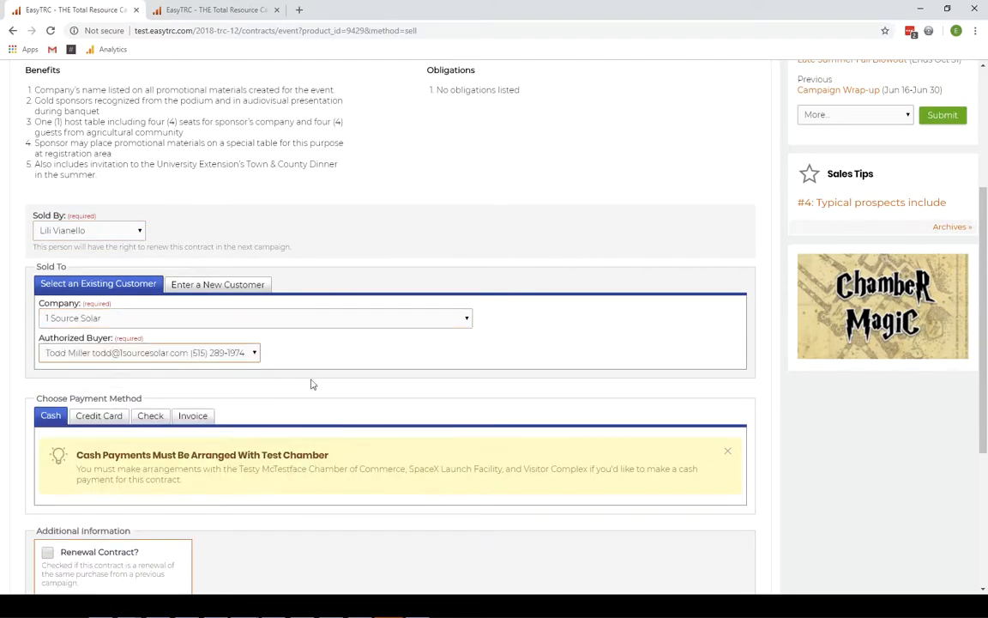
scroll(146, 365, down, 3)
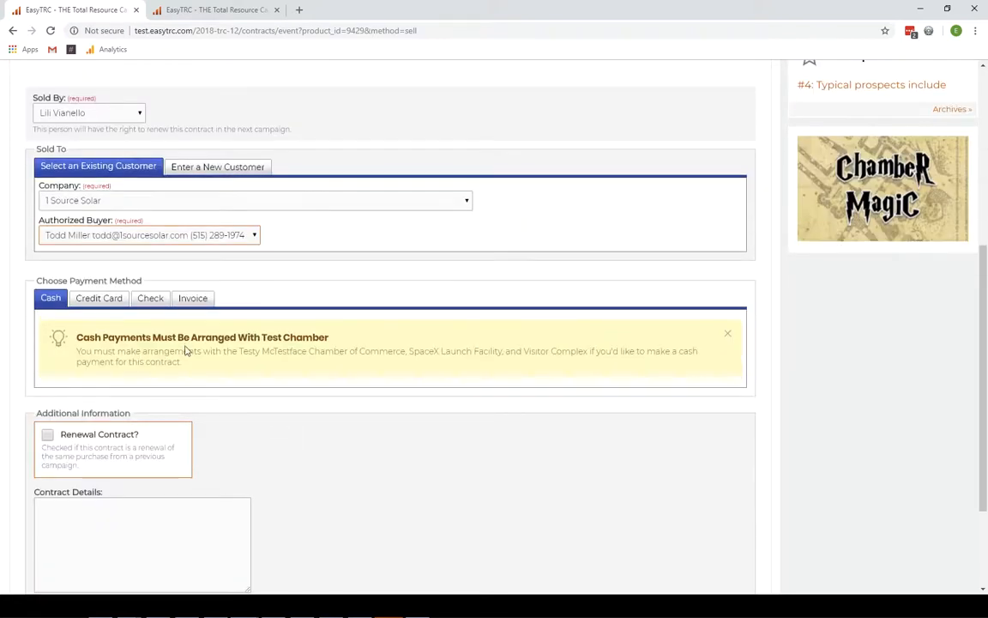
scroll(116, 437, down, 3)
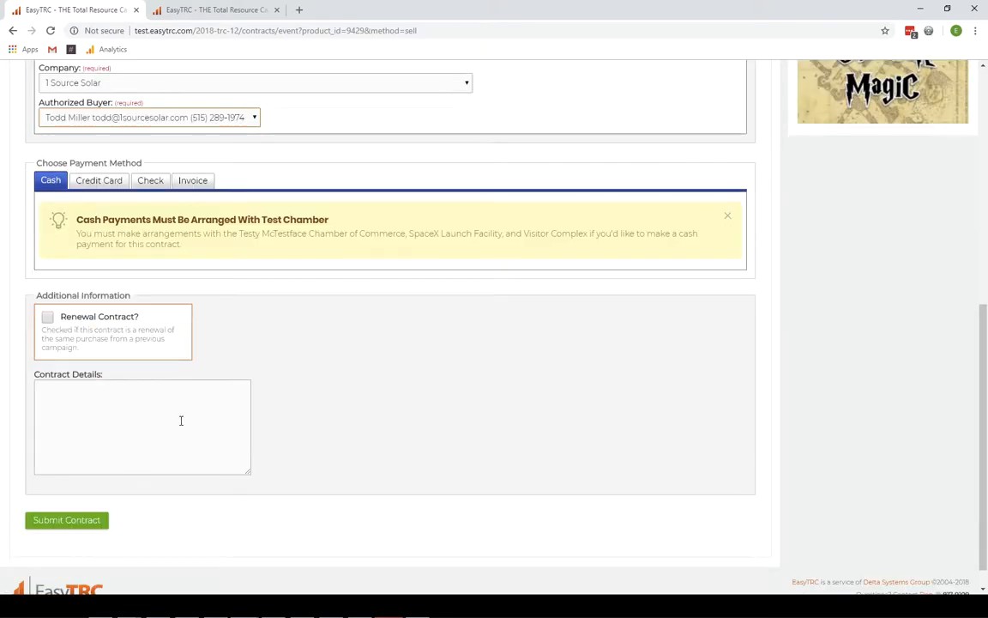
scroll(179, 425, up, 10)
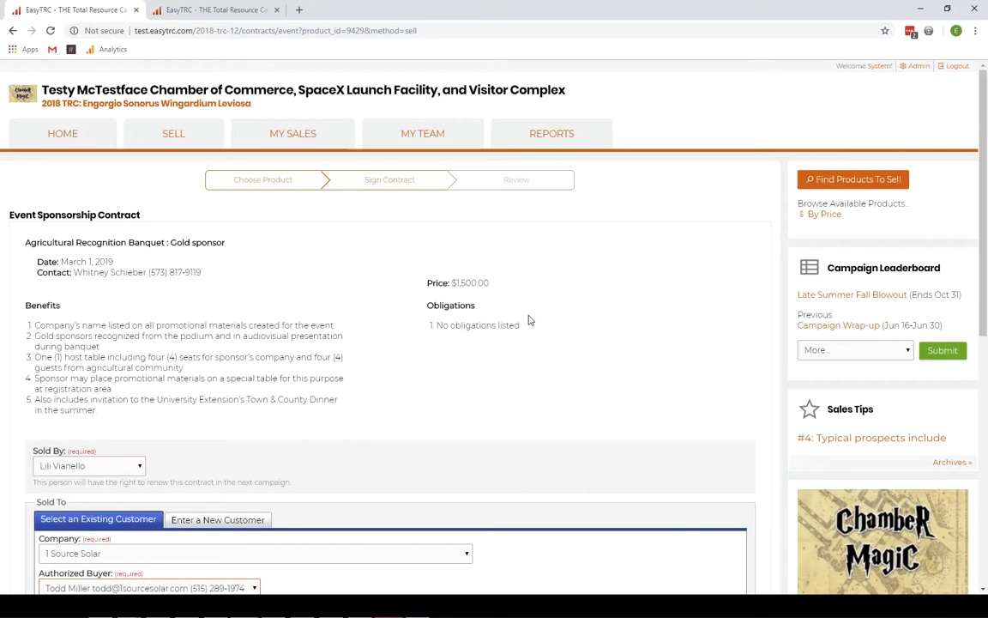
scroll(529, 320, down, 4)
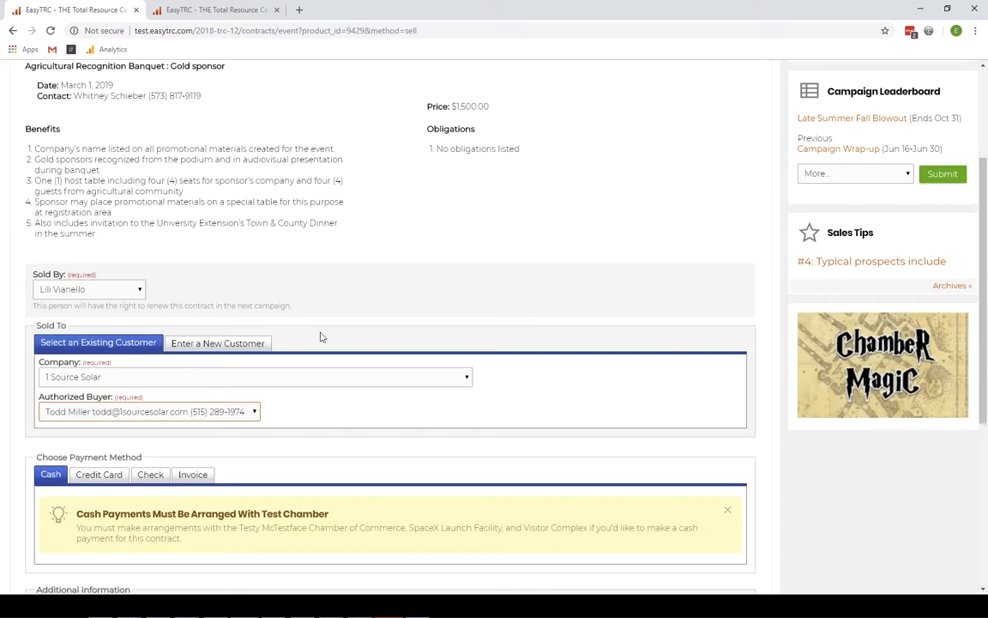
scroll(108, 293, down, 8)
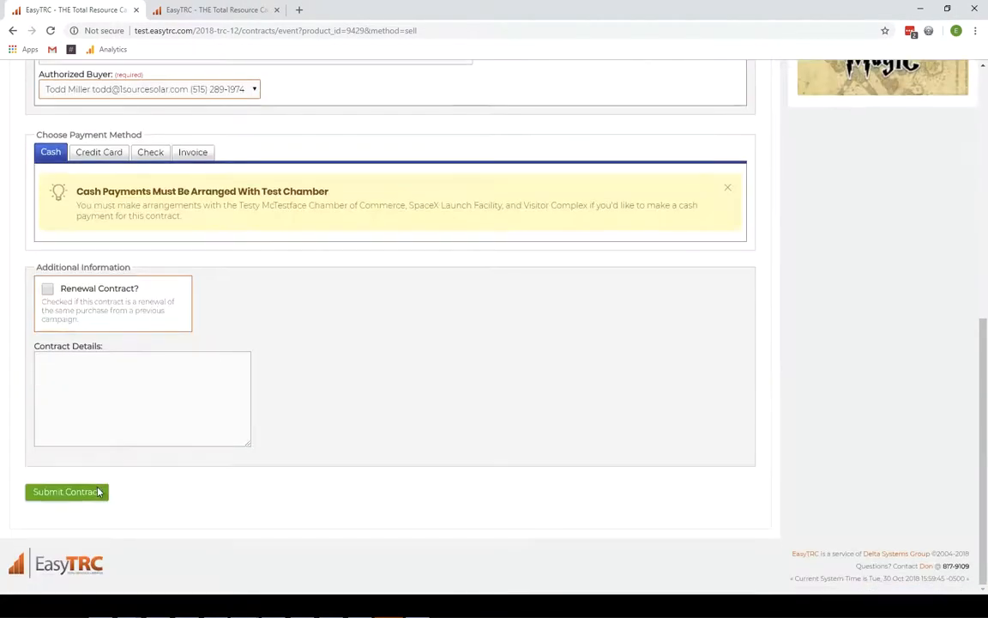
- Submit the contract and review the confirmation for #10536, totaling $1,500.00
click(97, 493)
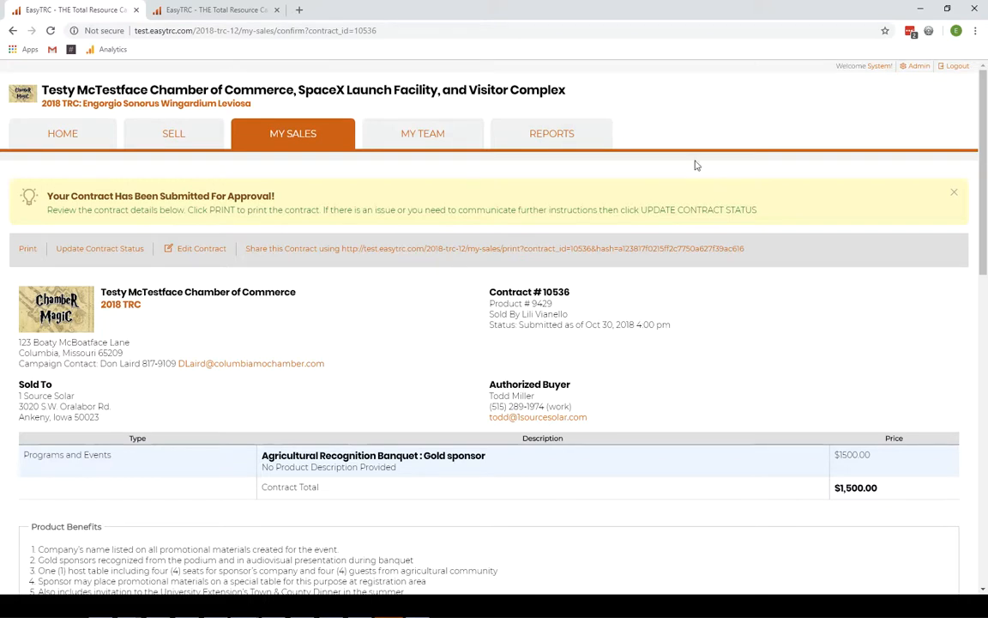
scroll(923, 71, down, 2)
scroll(919, 111, up, 2)
scroll(921, 111, up, 1)
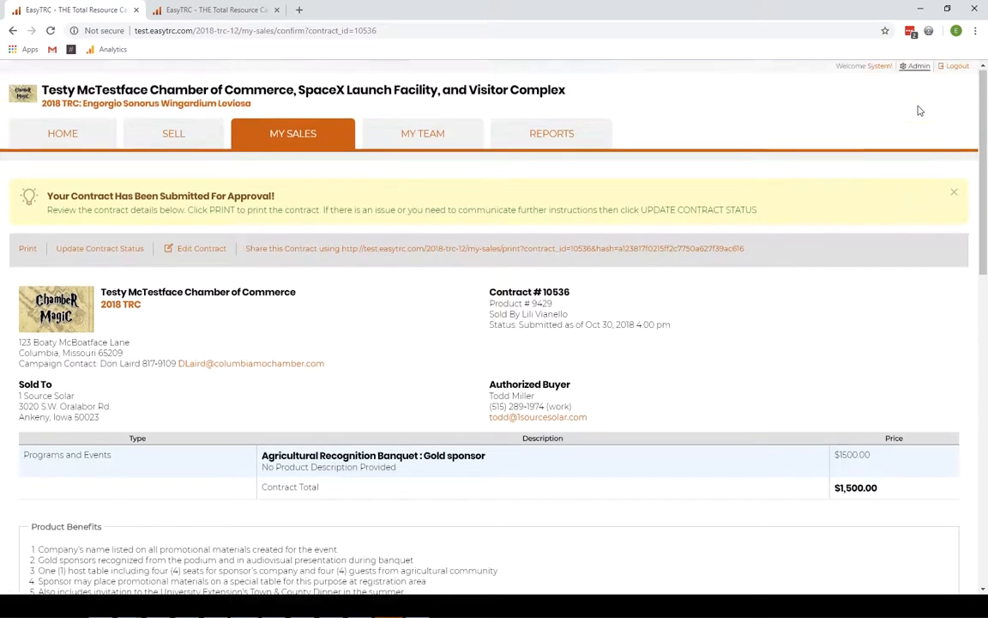
- Go to the admin dashboard's Contracts list showing 321 contracts, including new #010536
click(826, 68)
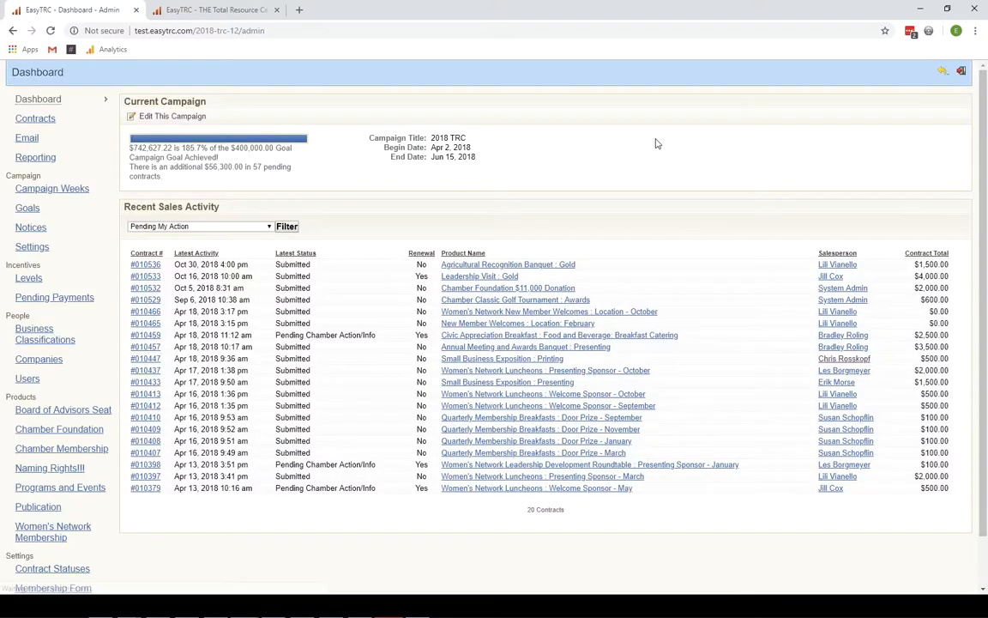
click(36, 119)
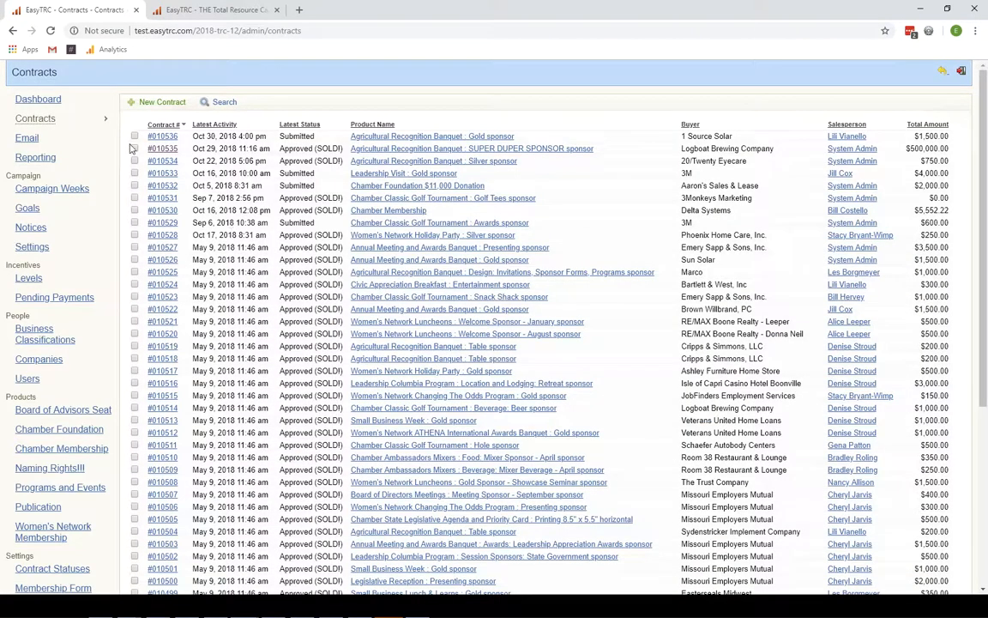
scroll(300, 308, down, 5)
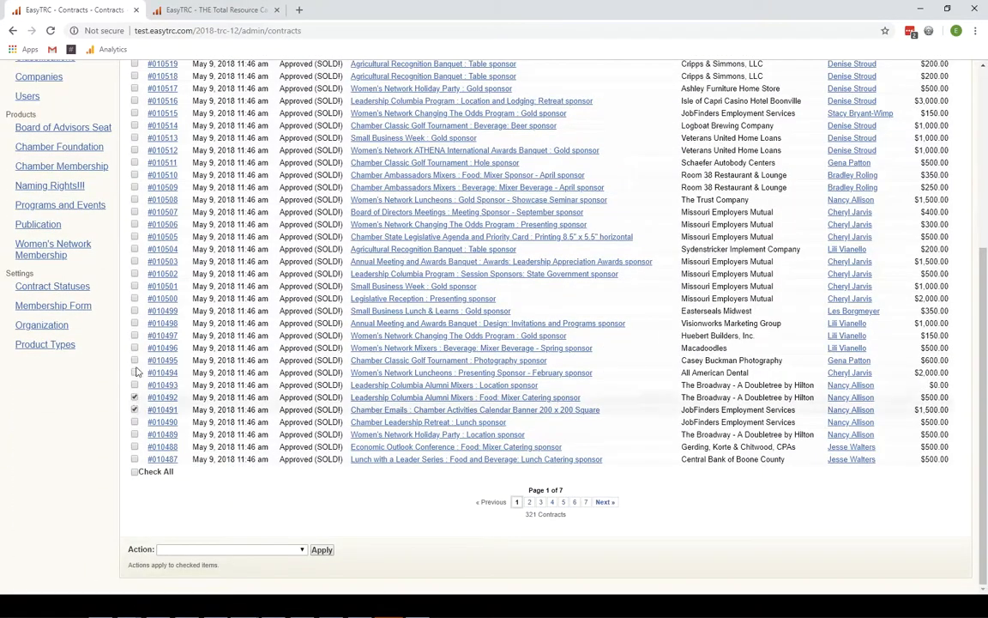
scroll(171, 283, up, 5)
- Filter the contracts list by Rejected status, showing 6 contracts
click(219, 102)
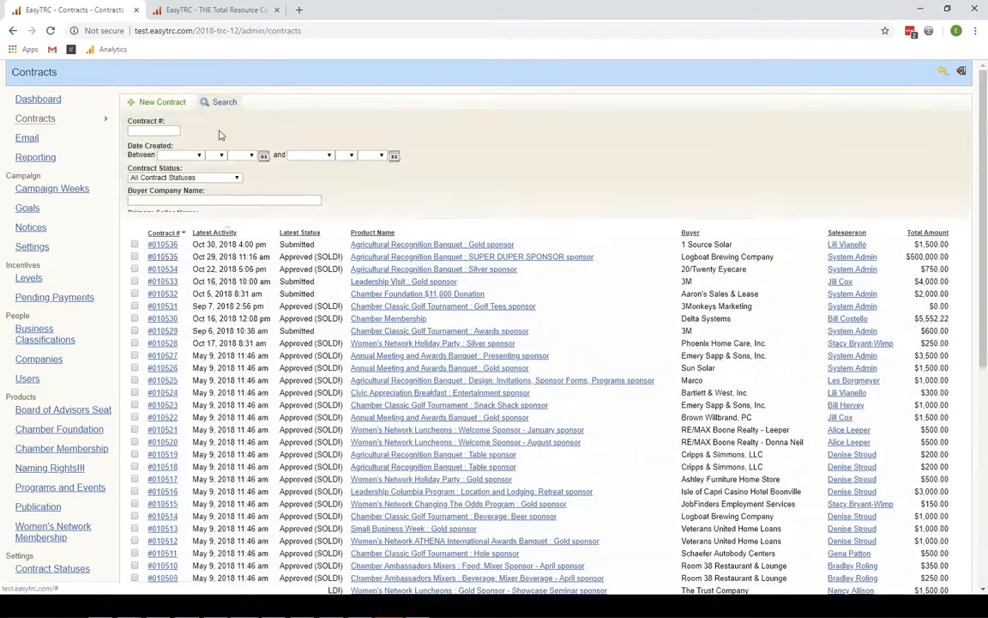
click(176, 176)
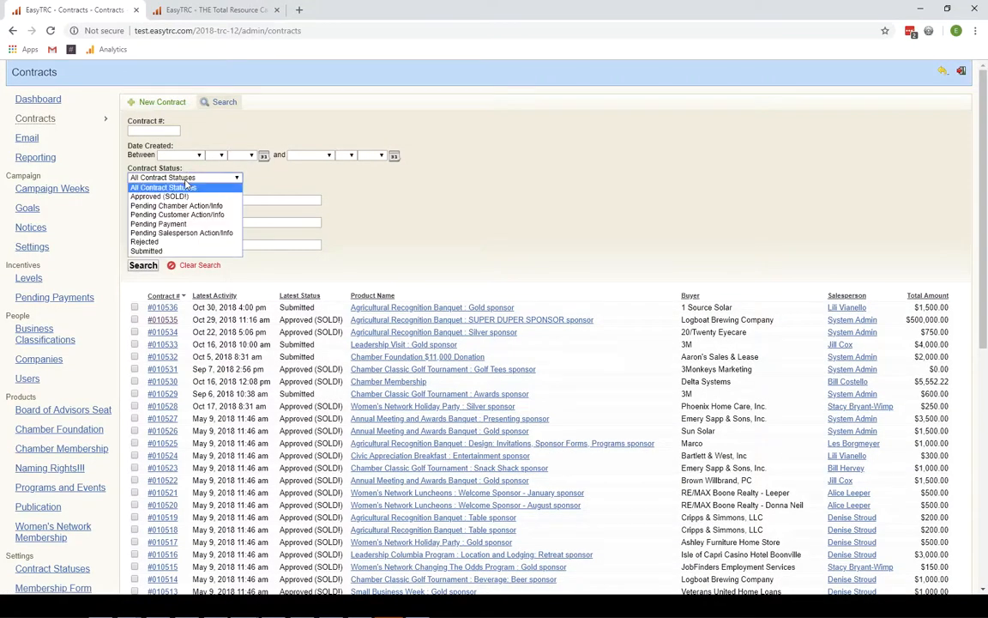
click(174, 244)
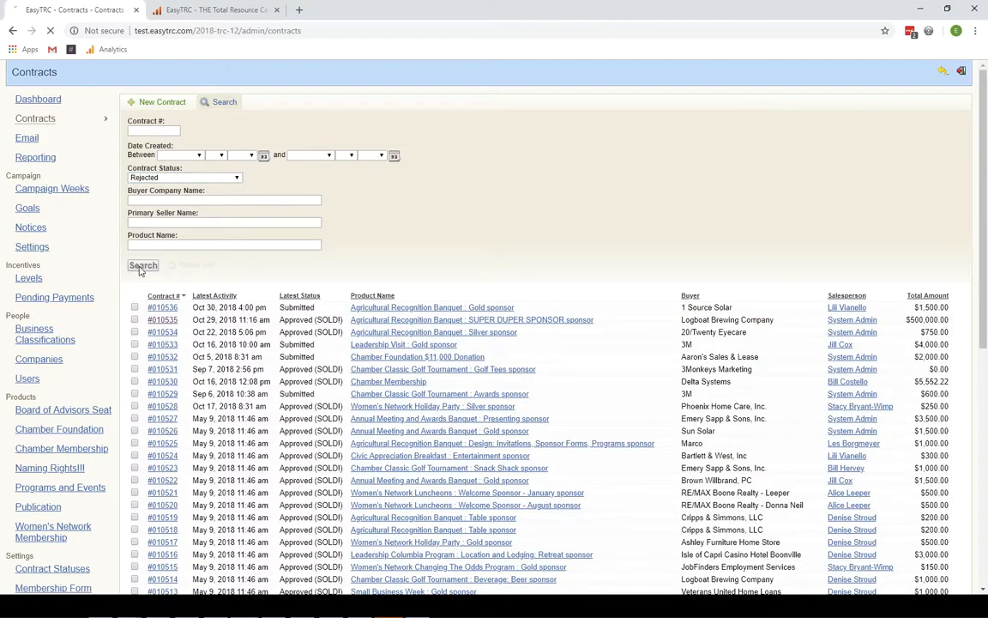
click(140, 265)
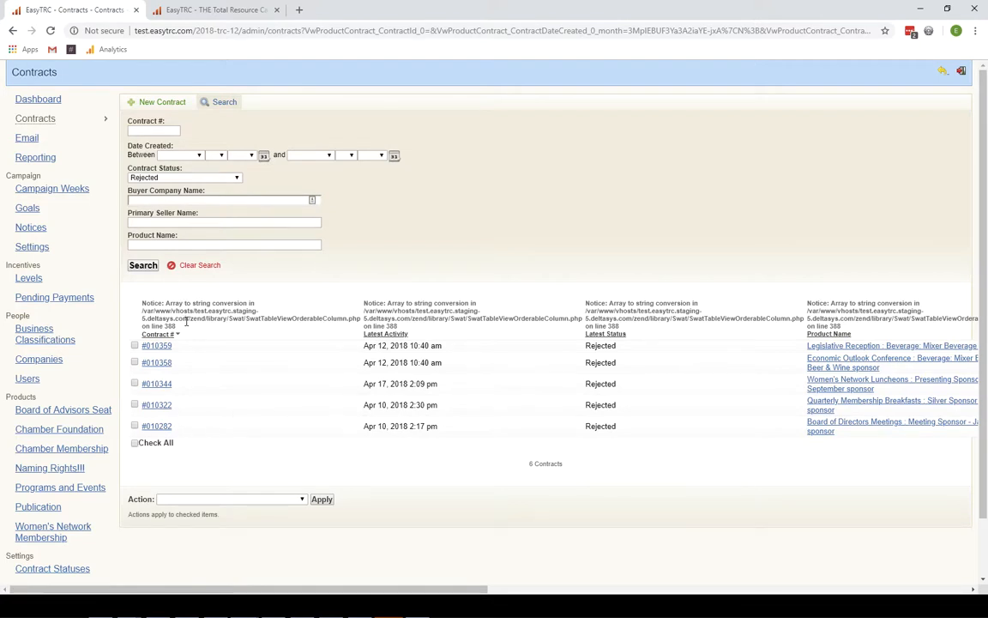
drag(186, 321, 135, 272)
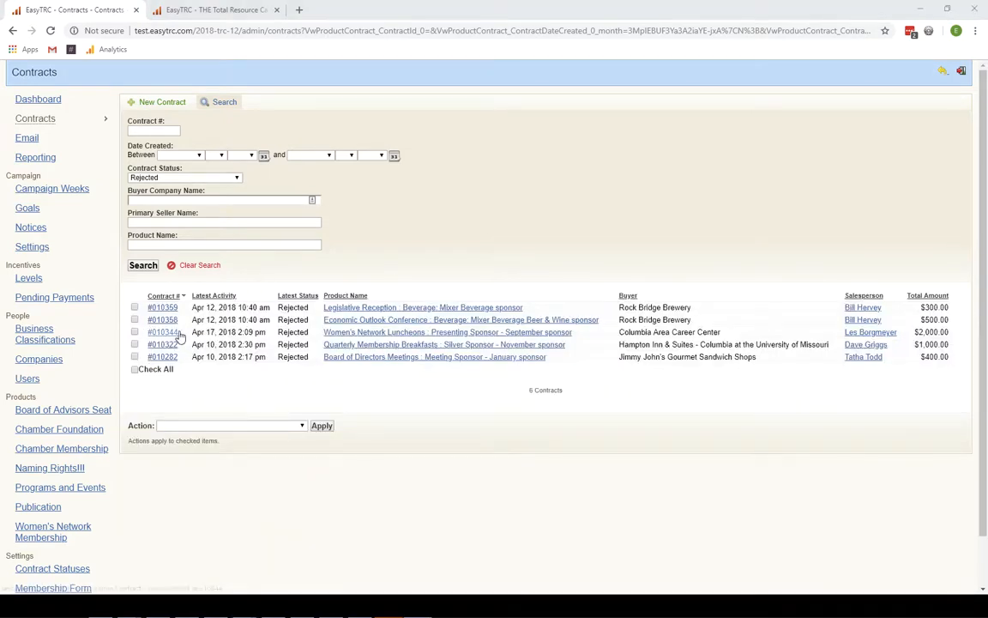
click(154, 178)
click(160, 242)
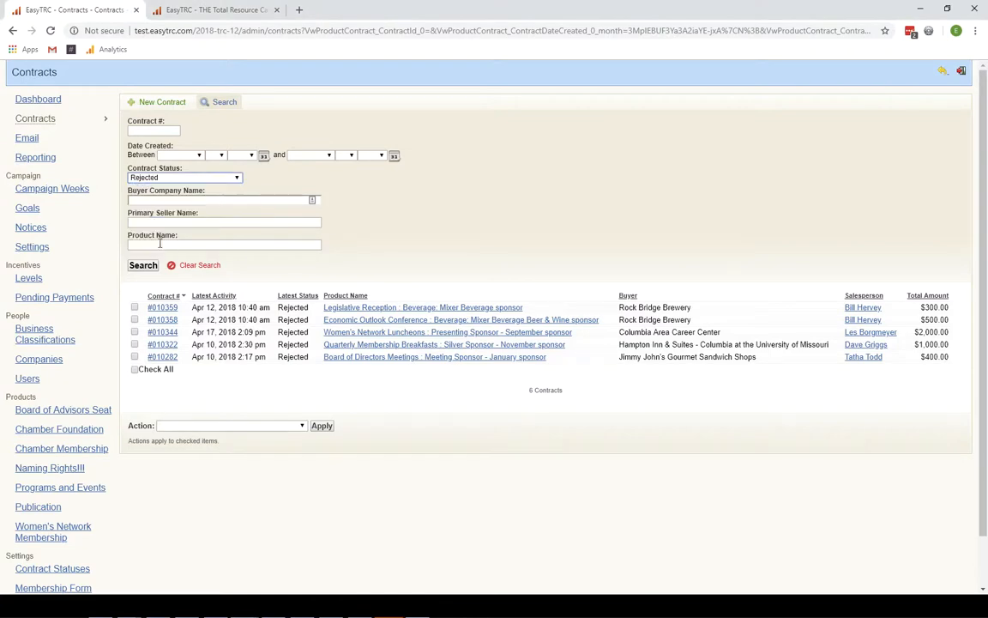
- Check all rejected contracts and look over the available bulk actions
click(144, 375)
click(143, 371)
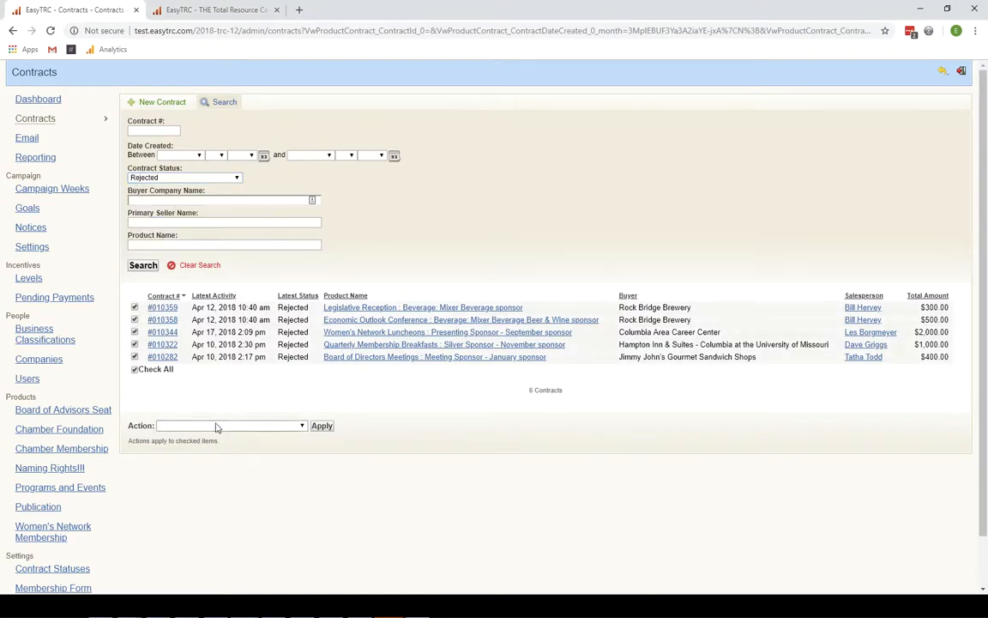
click(249, 425)
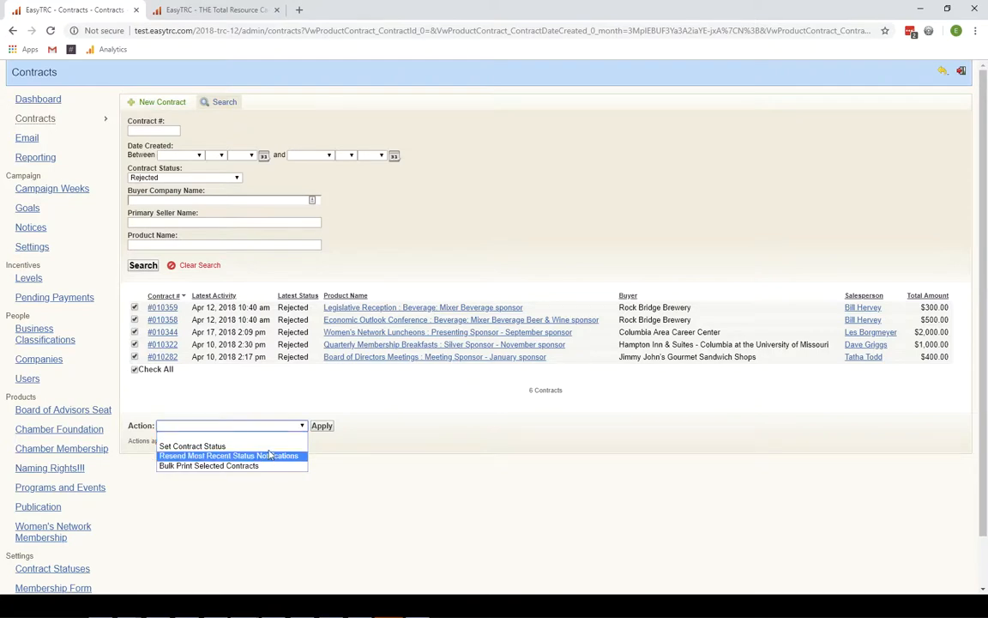
click(257, 397)
- Filter to the 17 Submitted contracts and tick contract #010437
click(163, 177)
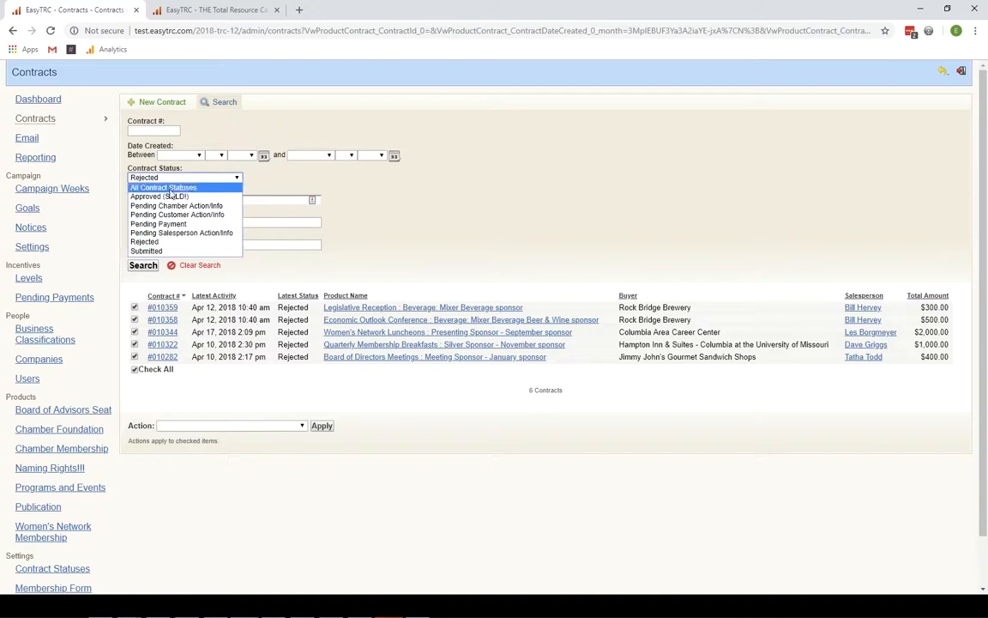
click(144, 250)
click(142, 265)
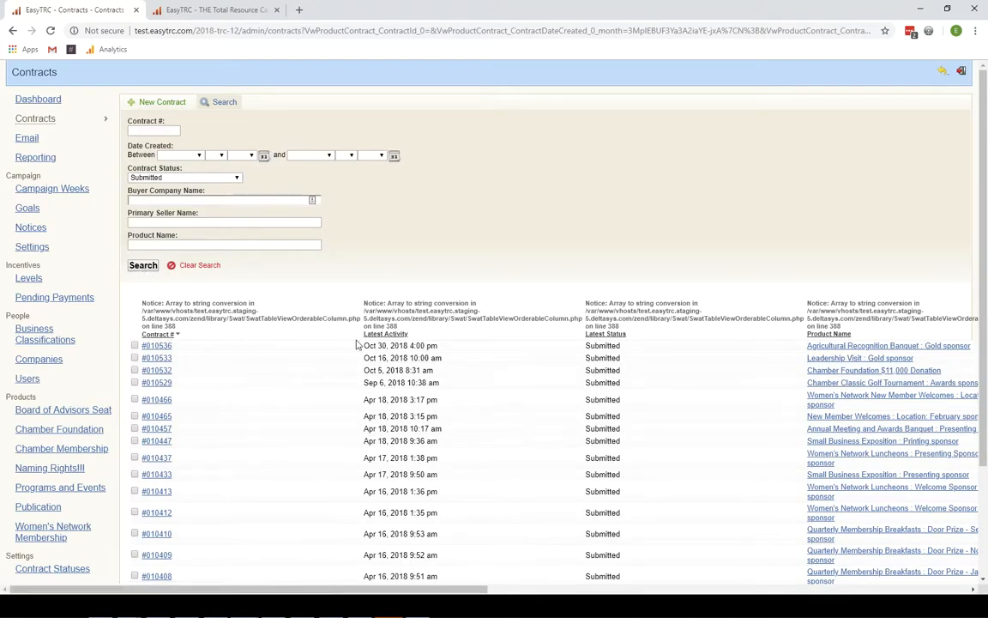
key(F5)
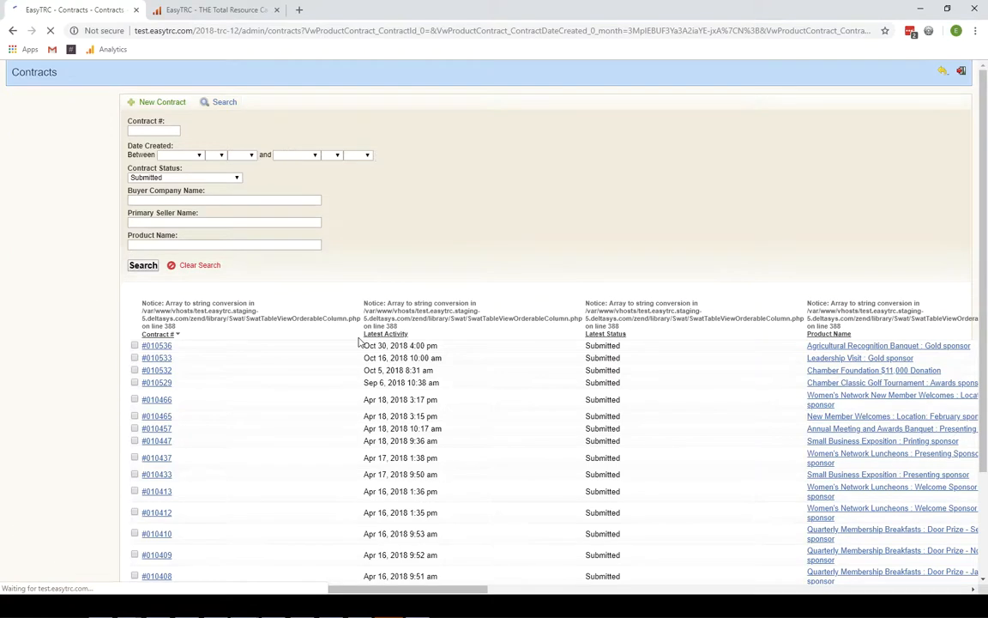
click(142, 266)
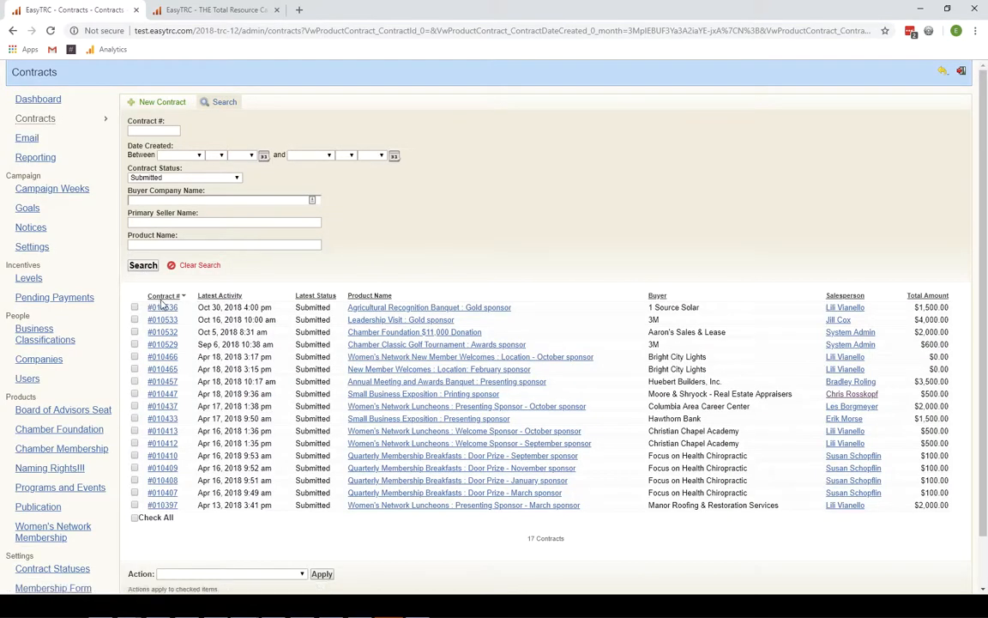
scroll(176, 384, down, 1)
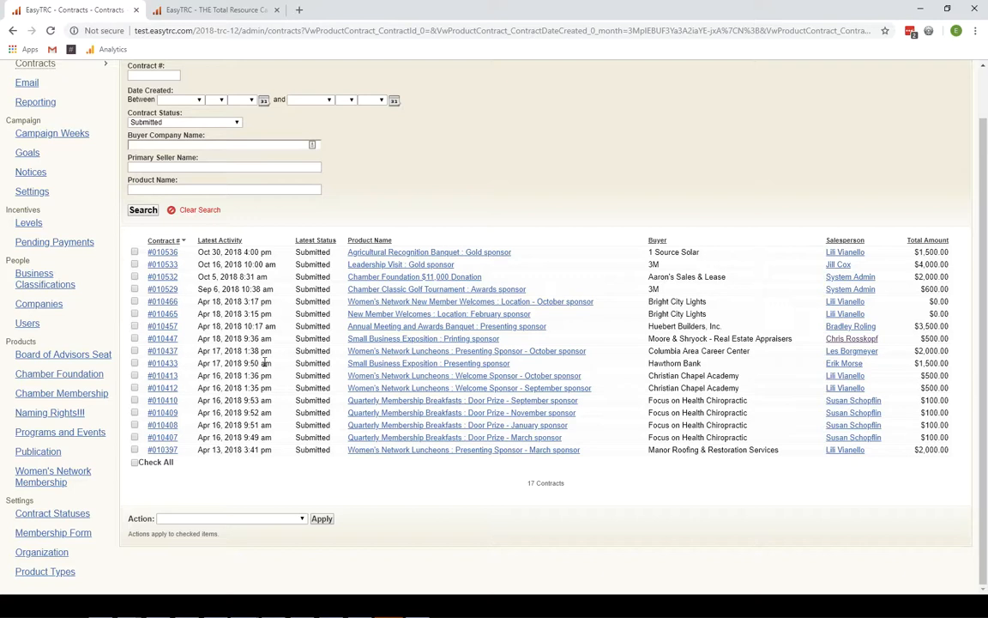
click(135, 351)
- Tick contracts #010447, #010457, #010465, #010466 and #010529
click(135, 338)
click(135, 326)
click(135, 314)
click(135, 301)
click(134, 289)
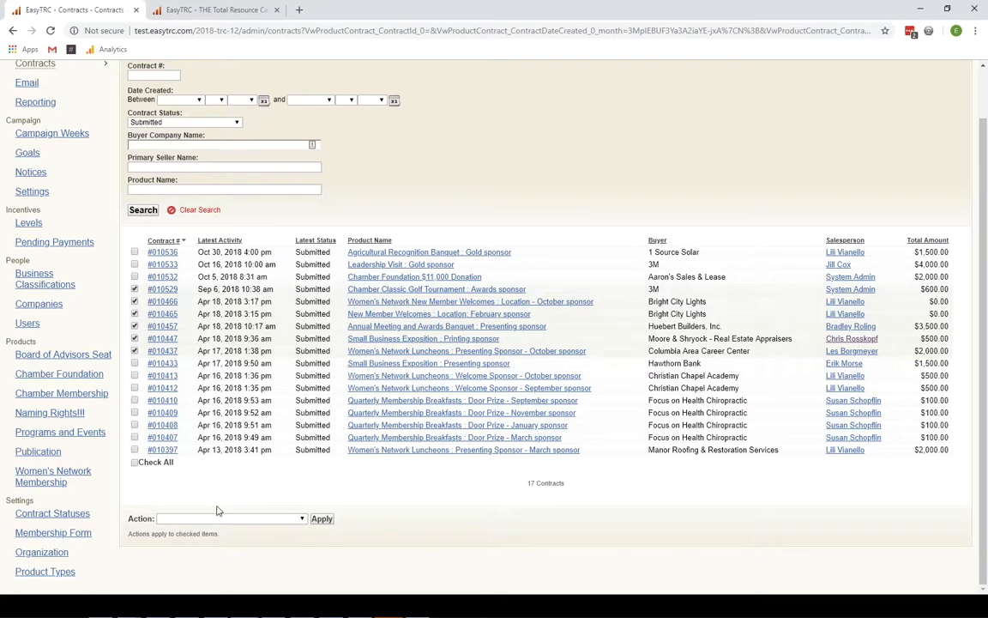
- Choose the bulk Set Status action with Pending Payment as the new status
click(239, 520)
click(232, 539)
scroll(366, 547, down, 3)
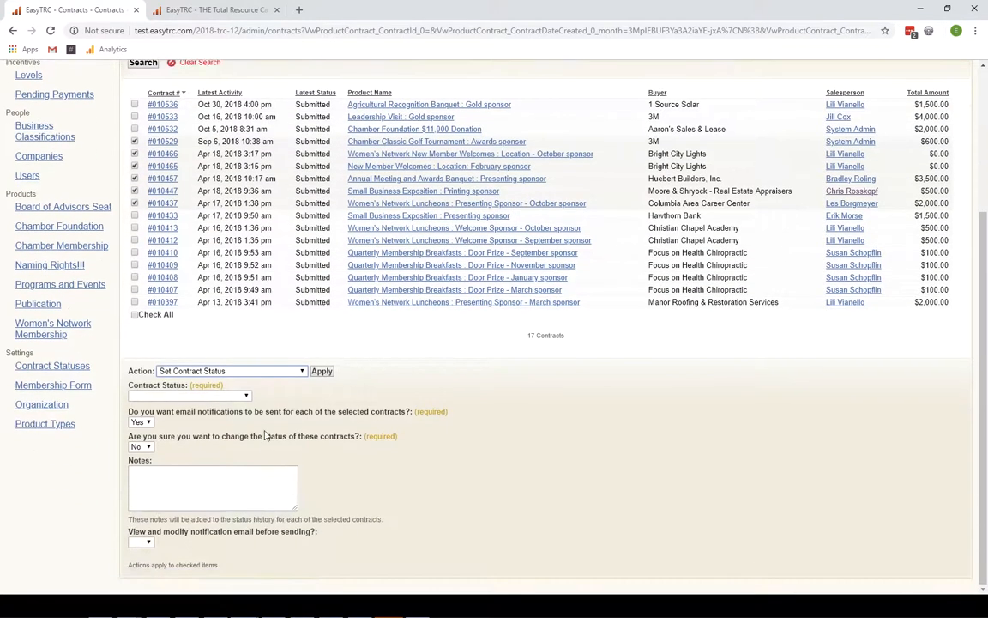
click(197, 396)
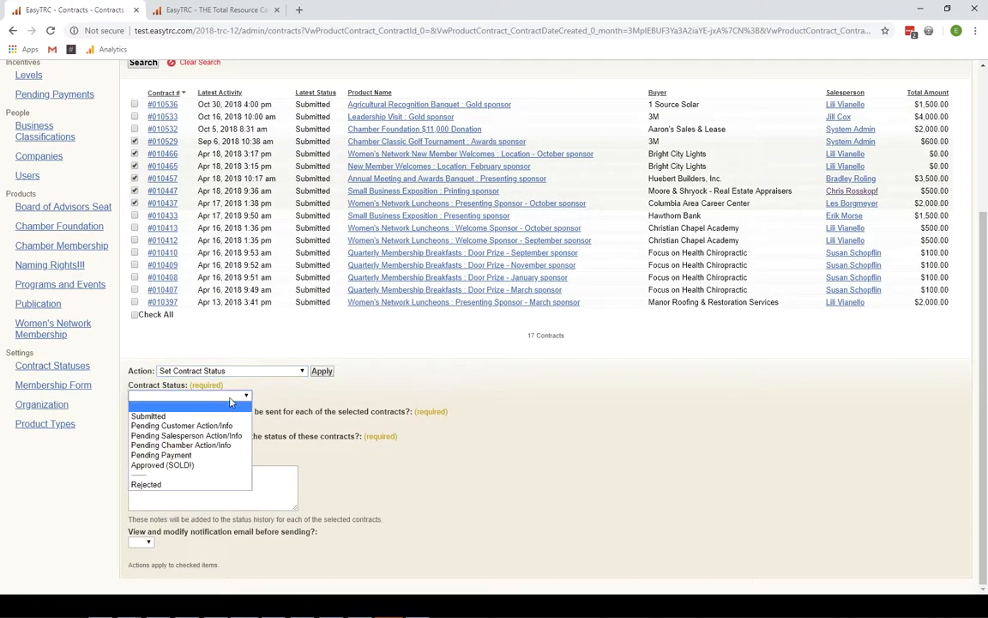
click(192, 457)
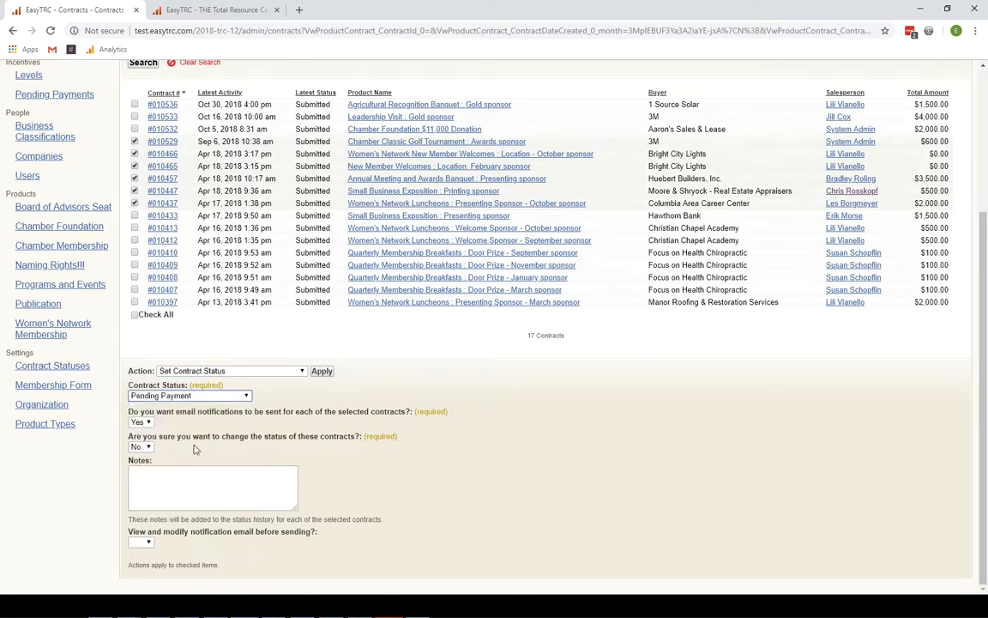
- Turn off email notifications and confirm changing the contracts' status
drag(179, 412, 281, 419)
click(141, 422)
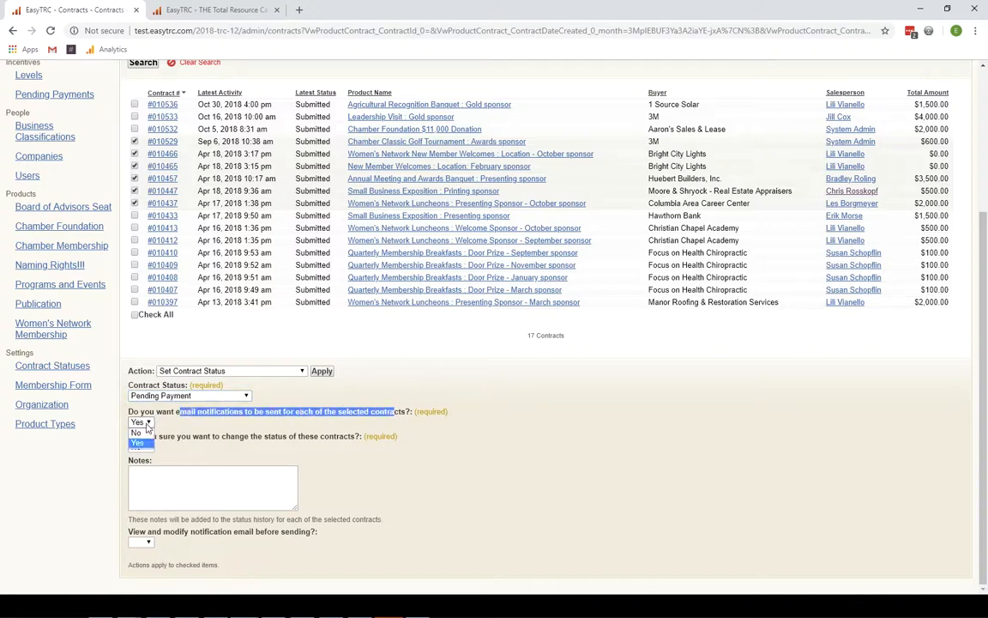
click(148, 440)
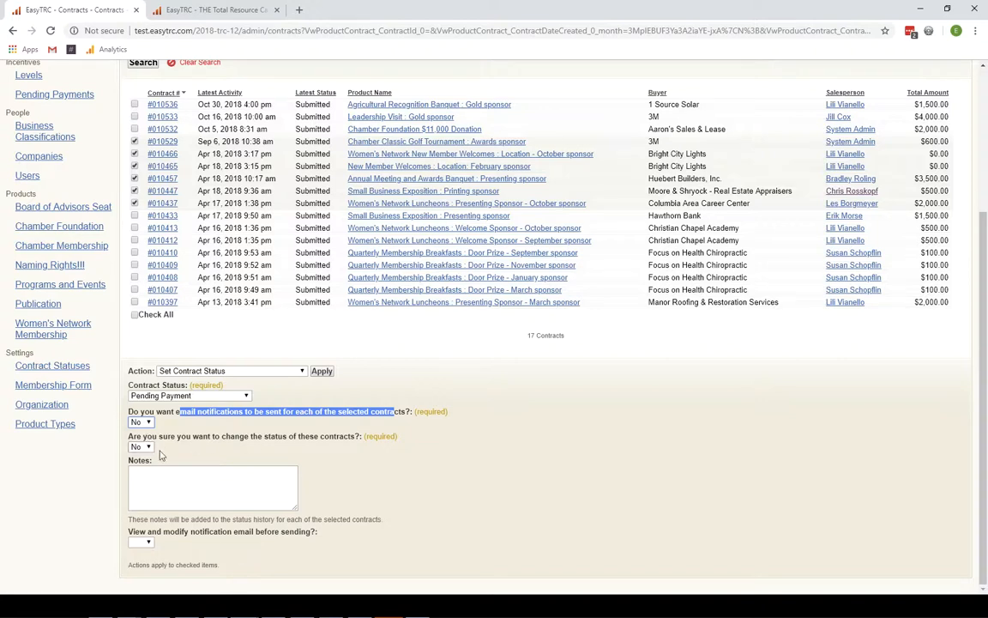
click(140, 447)
click(137, 468)
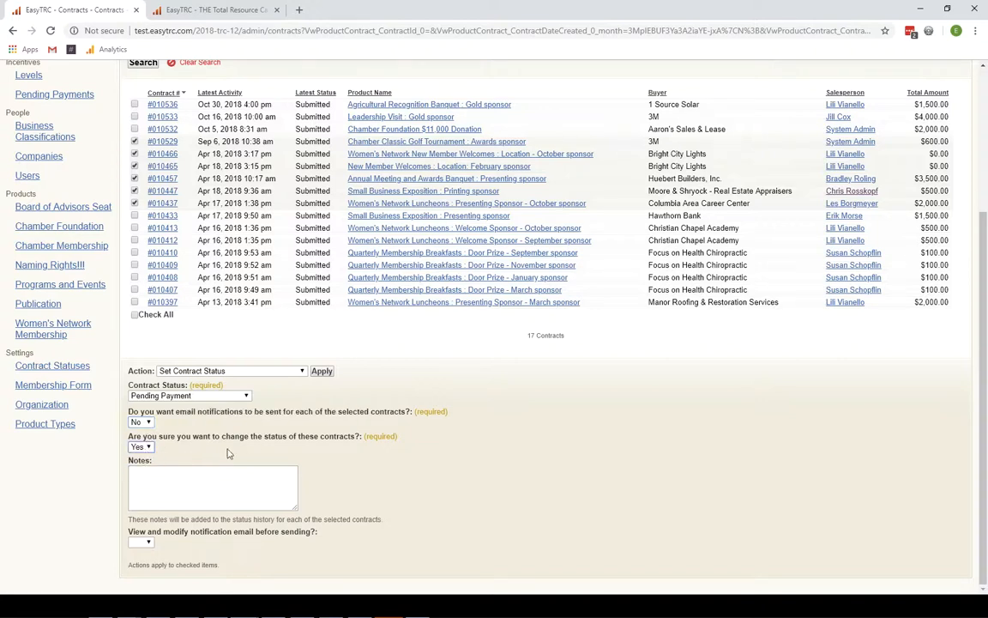
click(213, 484)
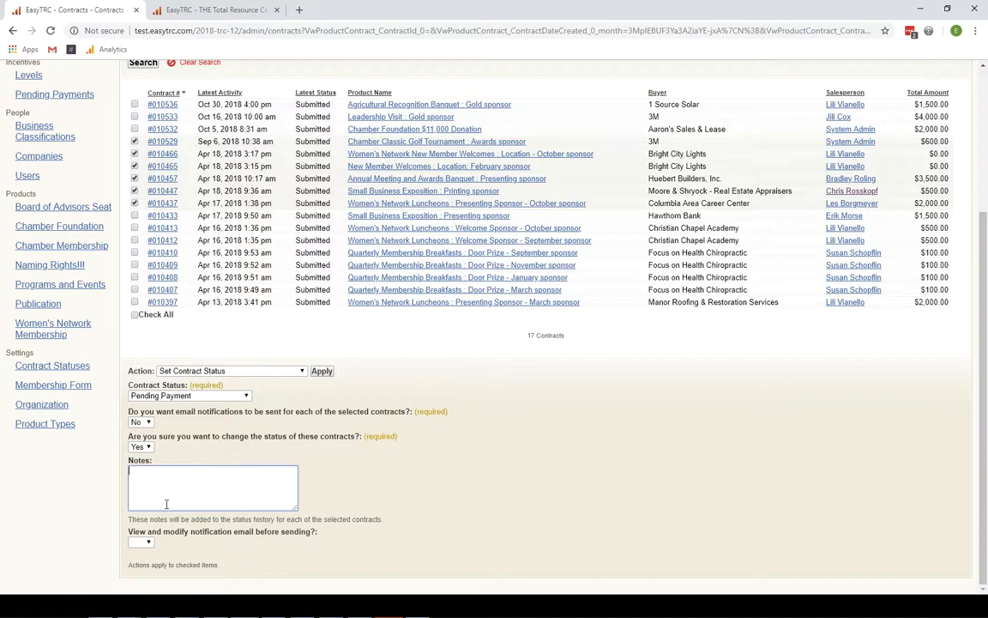
drag(142, 519, 364, 520)
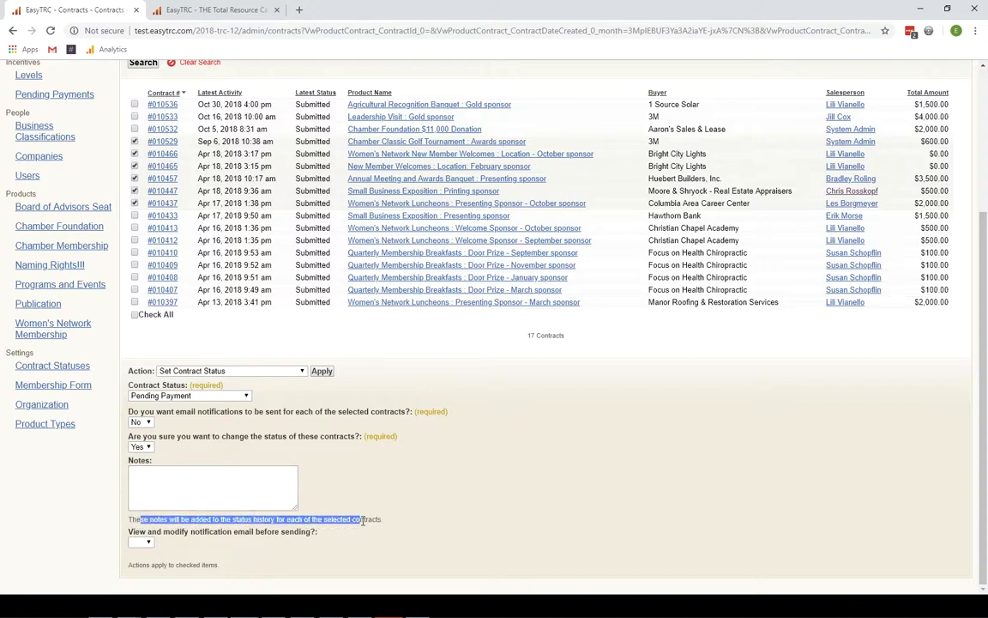
click(239, 486)
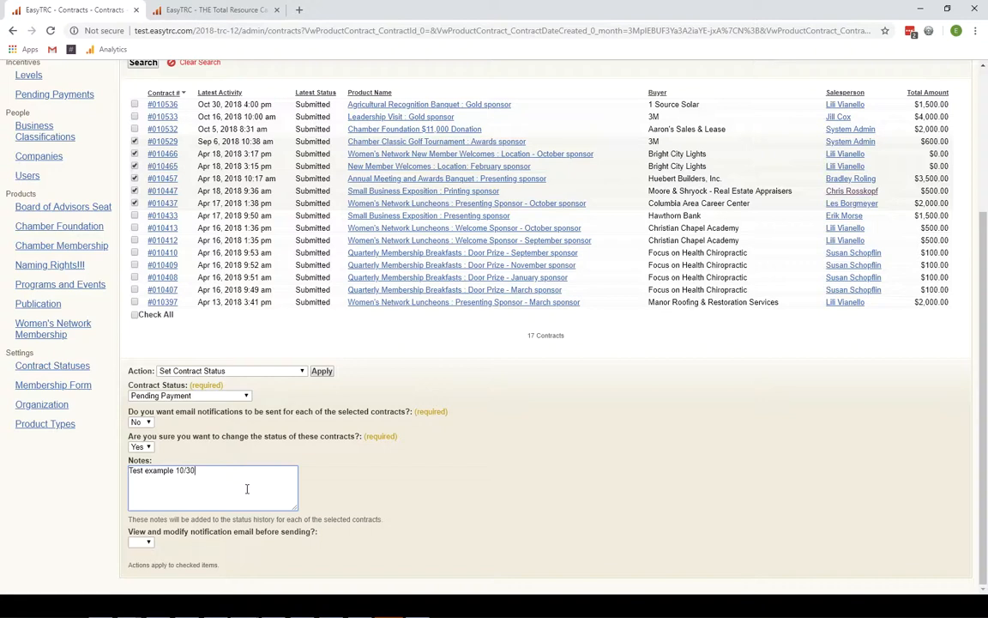
- Set 'View and modify notification email before sending?' to No and apply Pending Payment
click(142, 543)
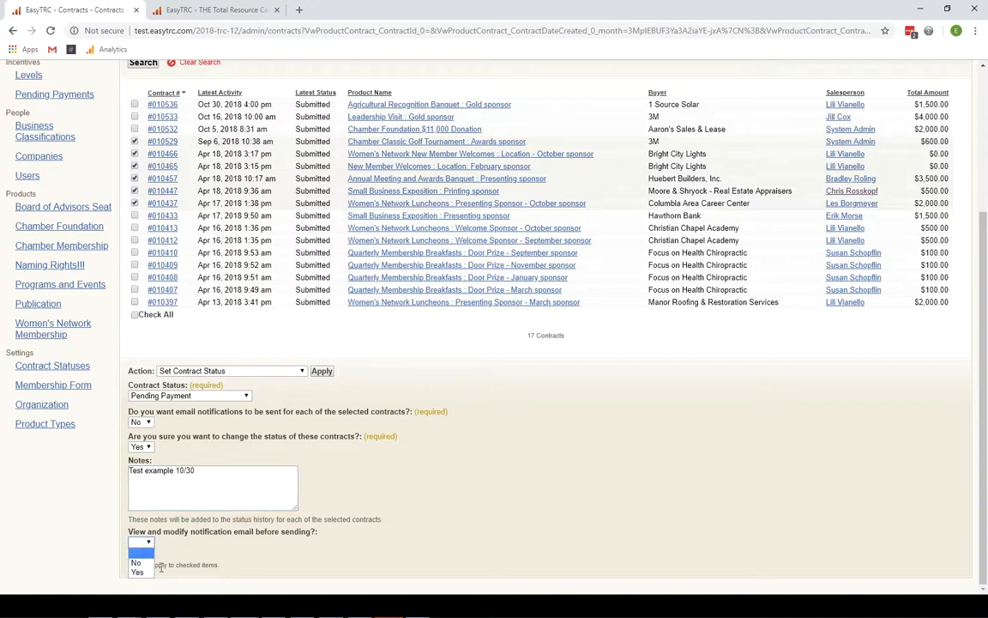
click(139, 555)
scroll(195, 558, down, 1)
scroll(196, 559, down, 2)
scroll(352, 507, down, 5)
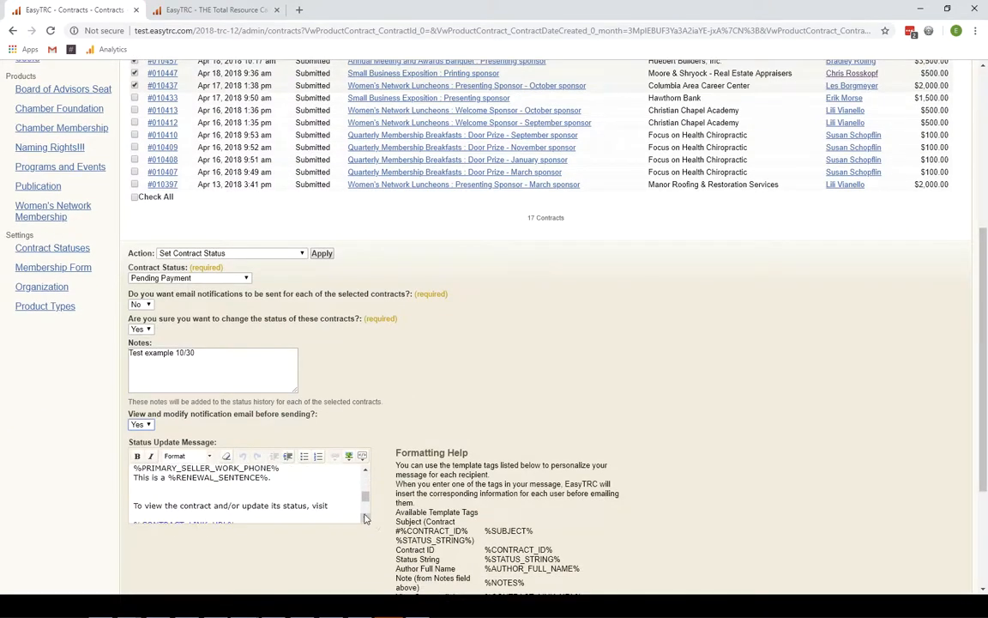
click(366, 519)
scroll(366, 517, down, 2)
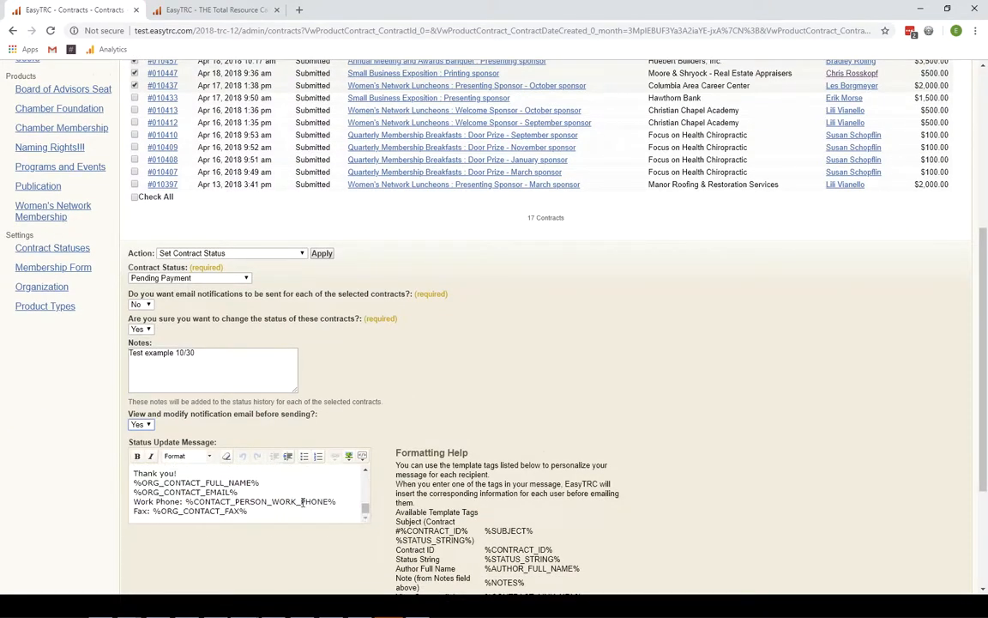
scroll(297, 503, down, 5)
scroll(298, 496, up, 2)
scroll(258, 468, down, 2)
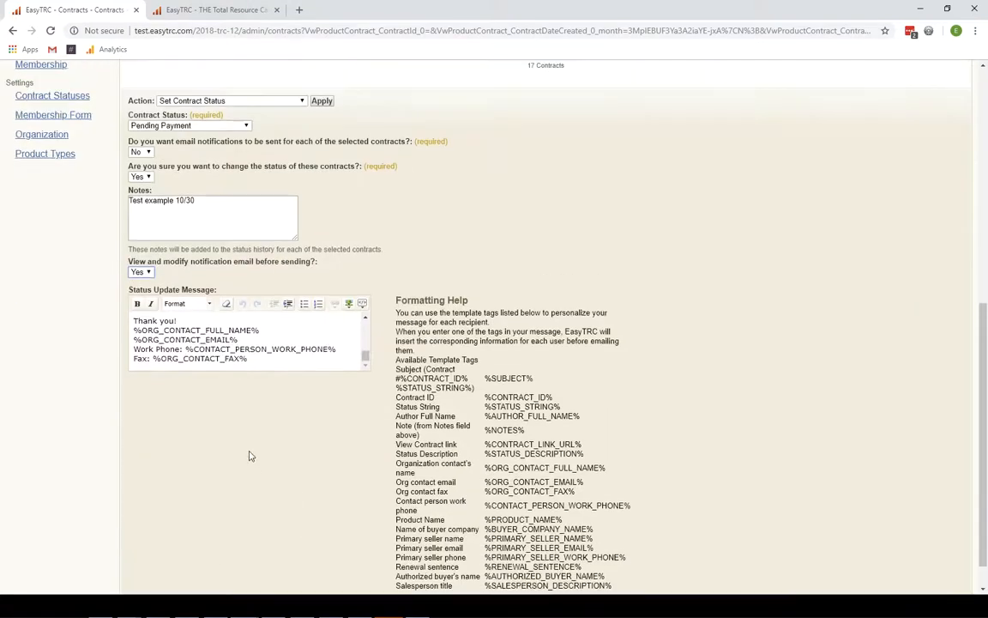
scroll(223, 455, up, 3)
click(148, 414)
click(137, 427)
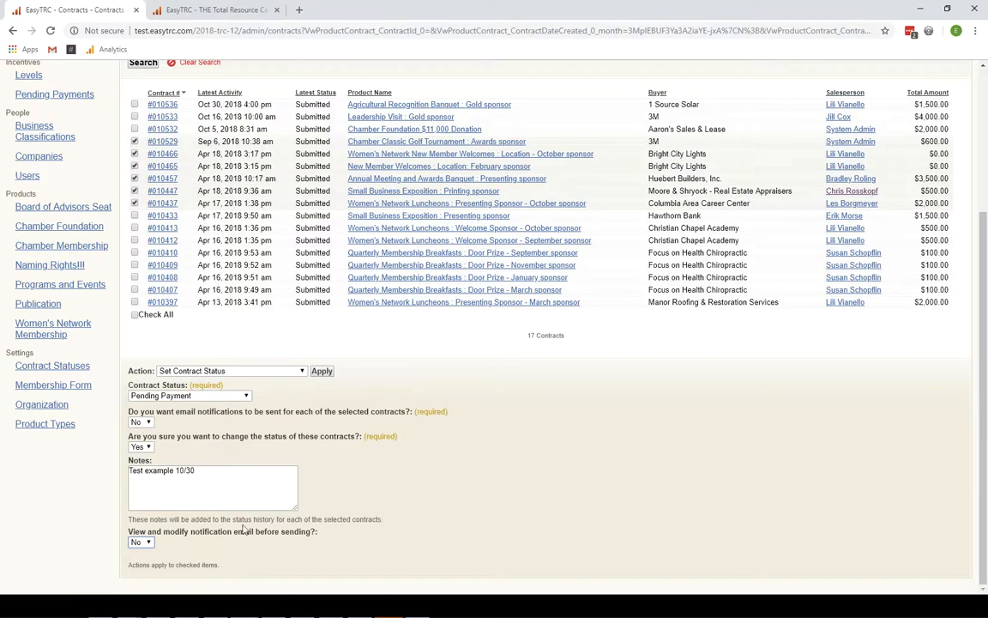
click(325, 373)
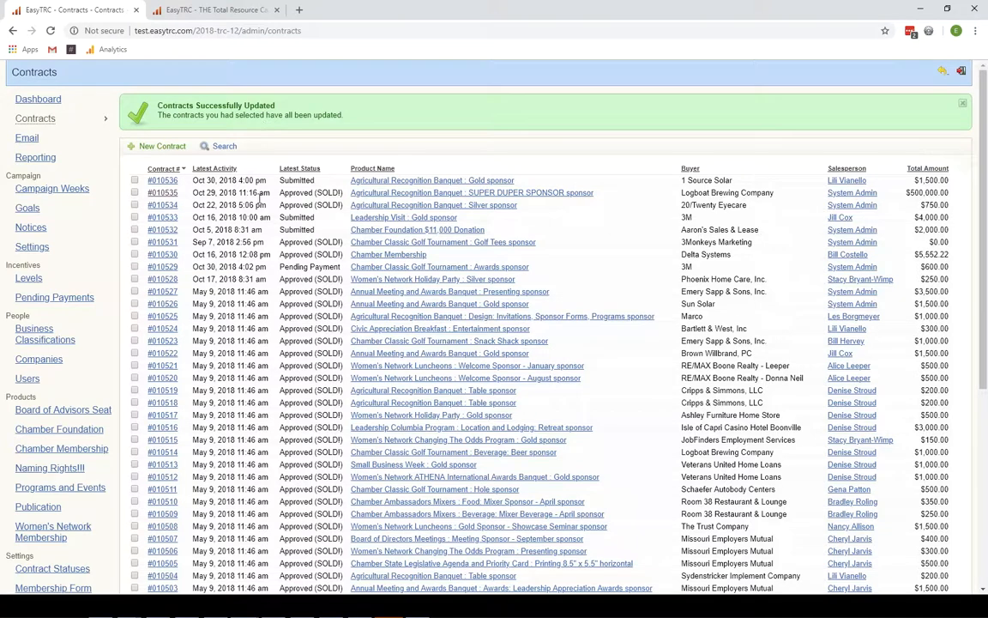
- Return to the Submitted-filtered list of 17 contracts
key(alt+Left)
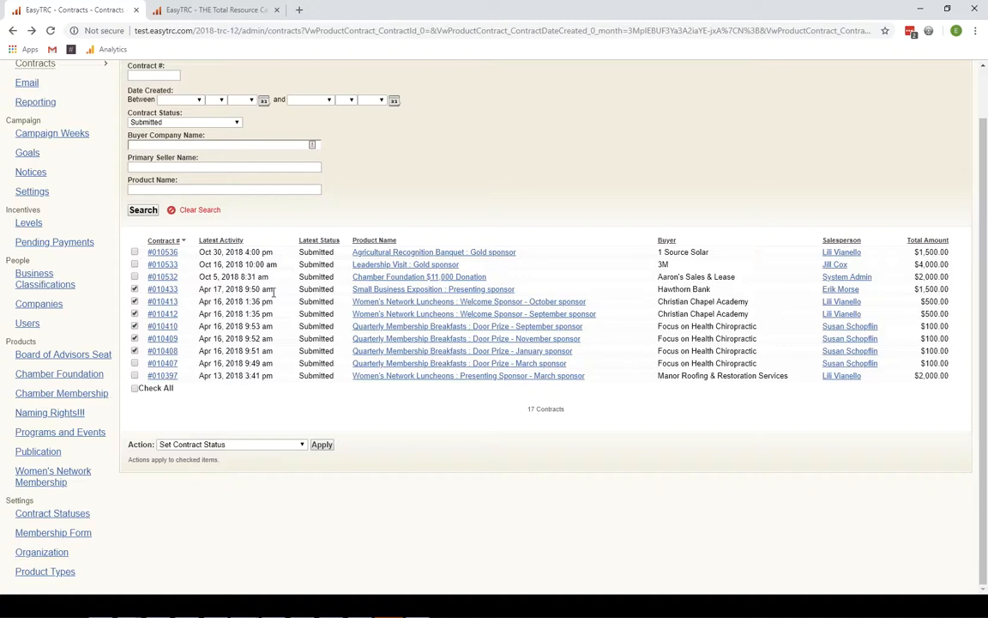
- Select 'Resend Most Recent Status Notifications' and read who receives the emails
click(235, 446)
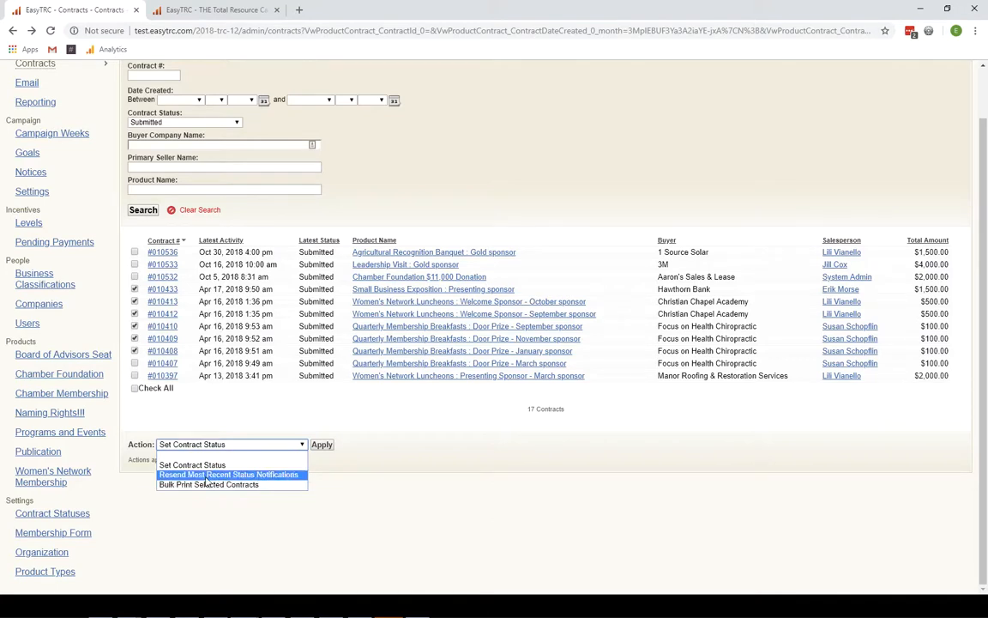
click(206, 476)
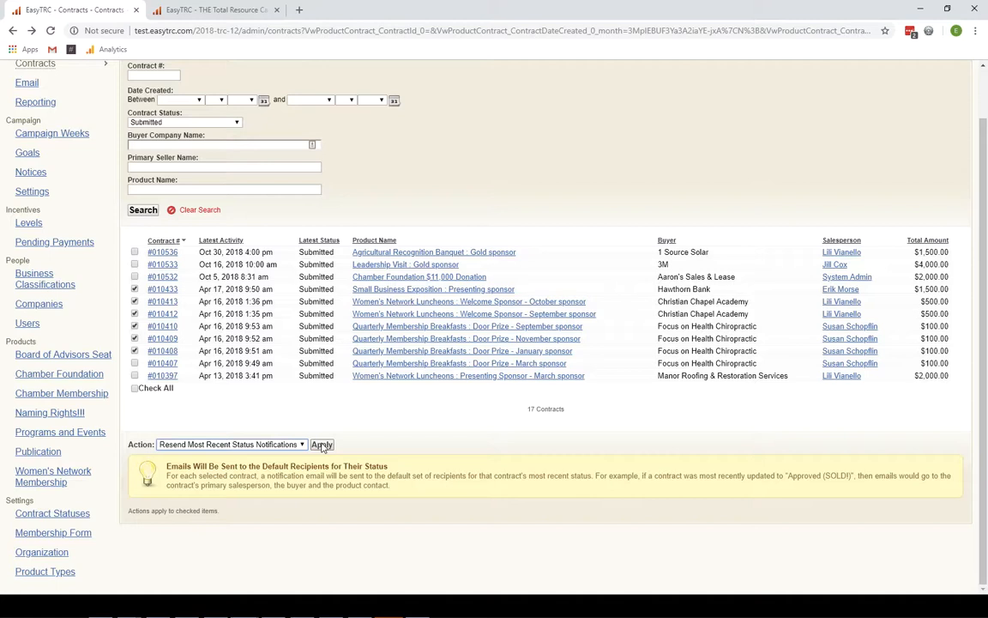
drag(176, 480, 467, 487)
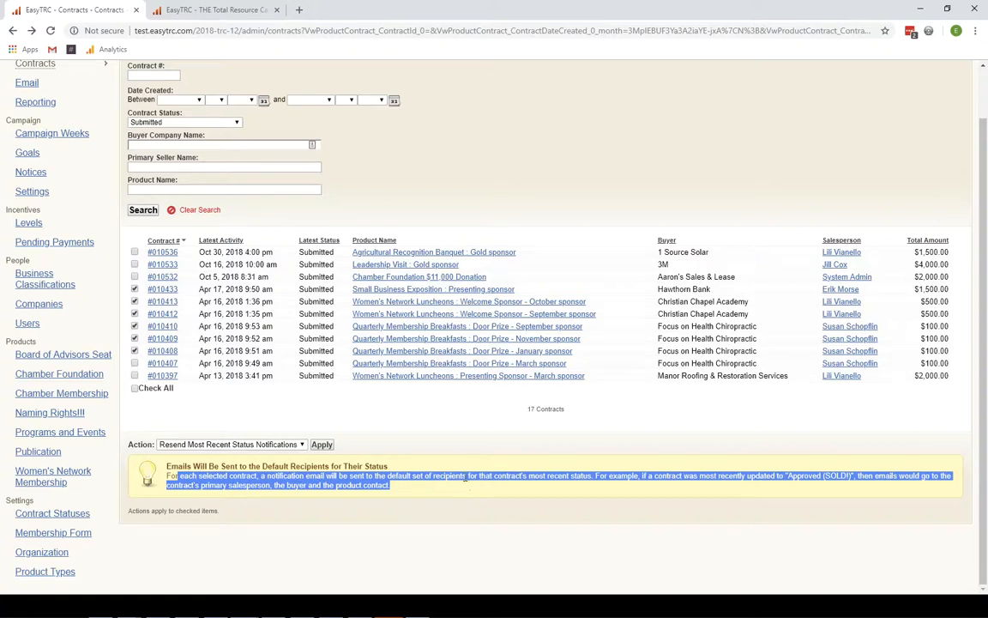
click(296, 445)
click(228, 470)
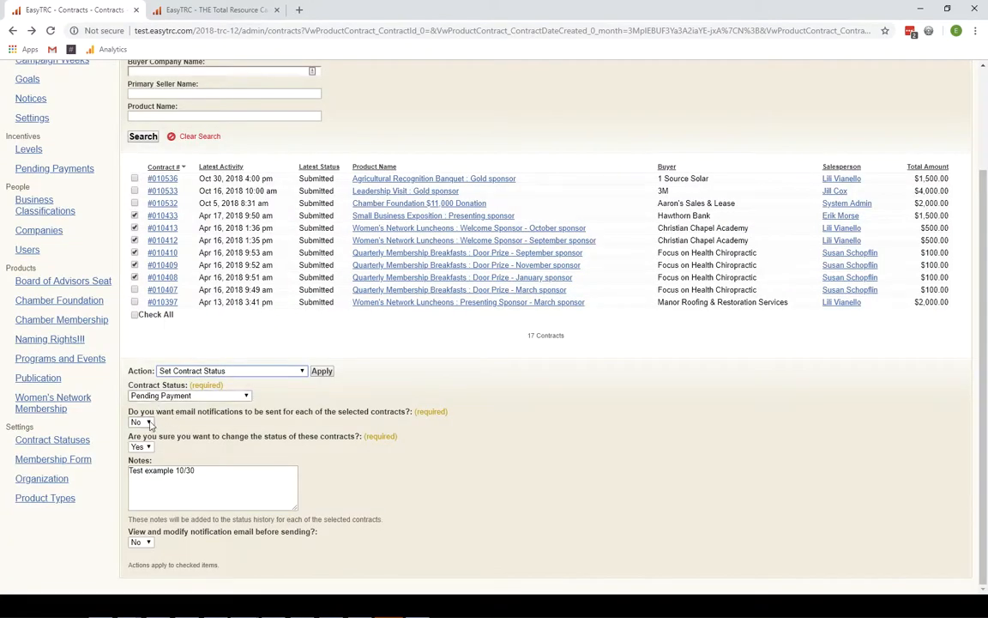
- Keep email notifications off and switch the action to Bulk Print Selected Contracts
click(147, 423)
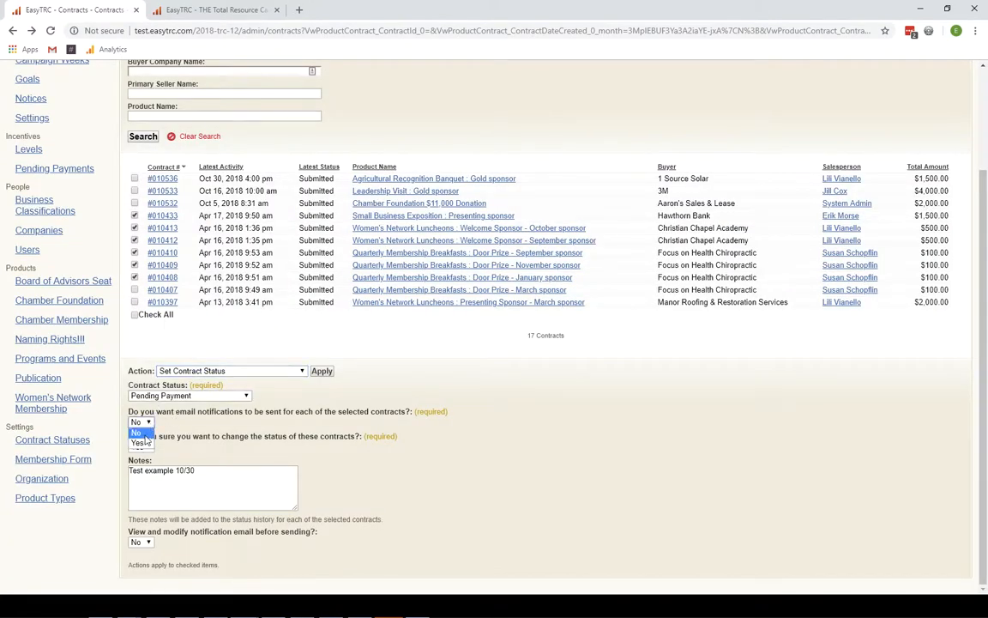
click(142, 433)
click(273, 374)
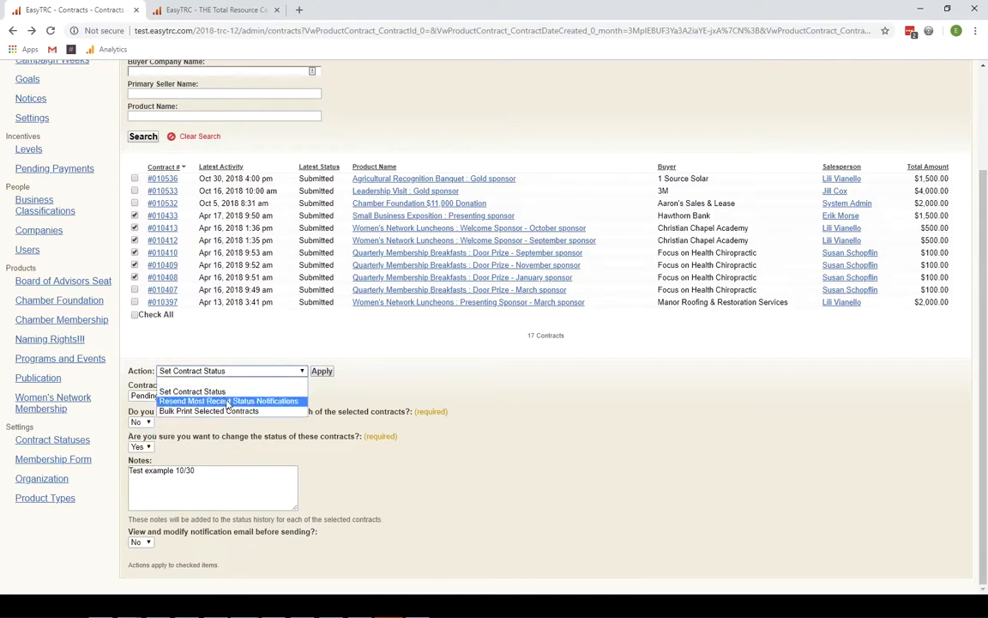
click(228, 412)
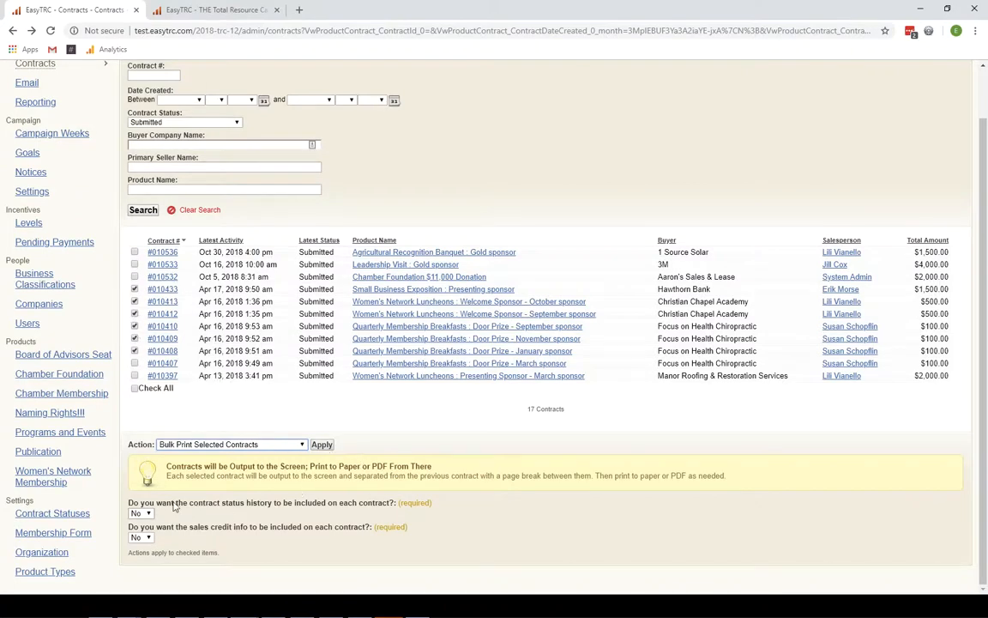
- Review the status history and sales credit print options, then open contract #010412 in a new tab
drag(162, 505, 388, 504)
drag(141, 527, 361, 529)
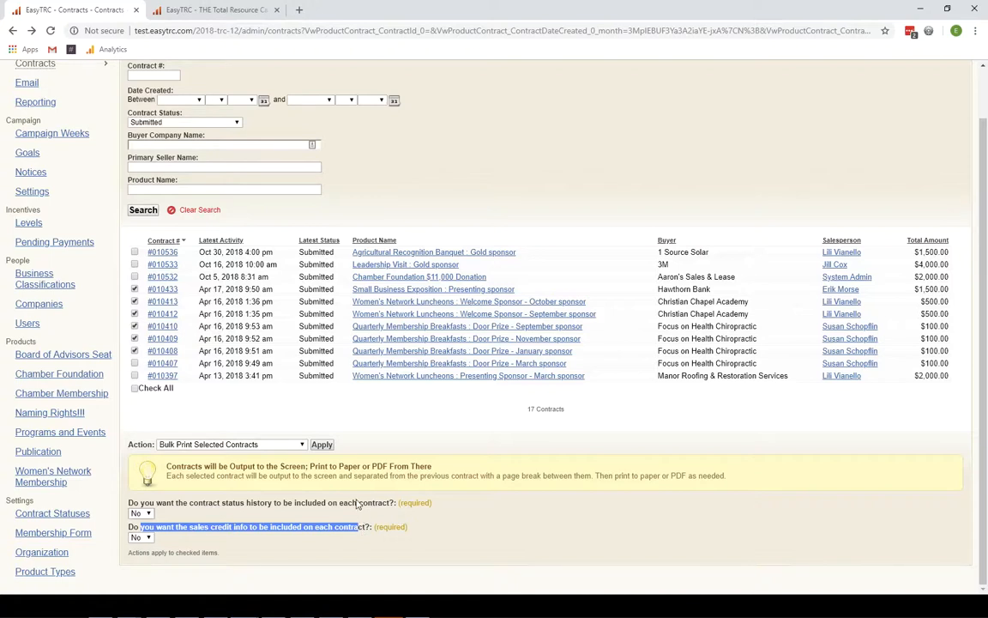
middle_click(169, 317)
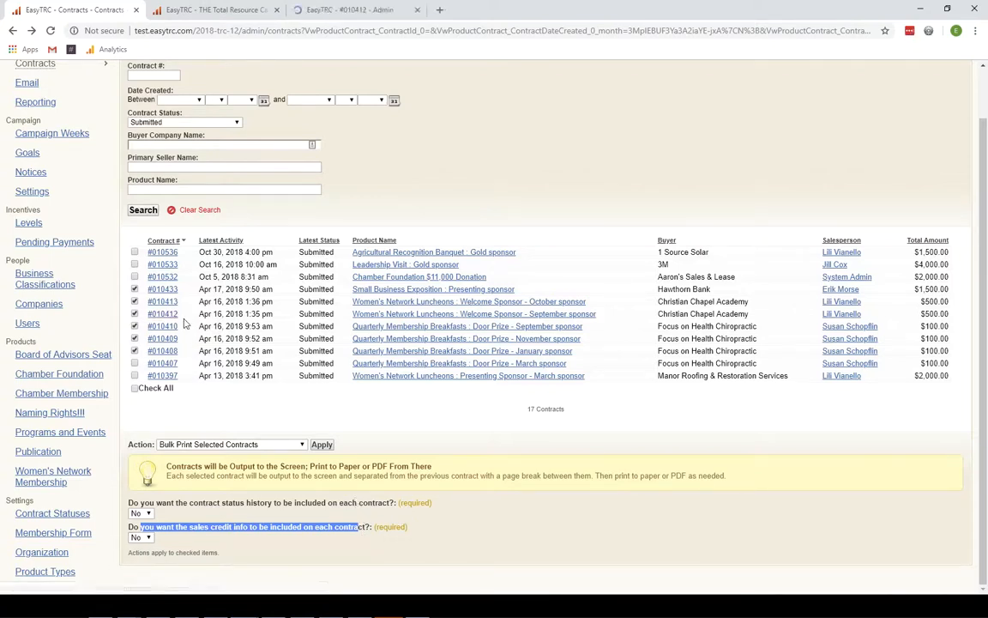
click(339, 11)
- Open contract #10412's printable view and highlight the chamber name, contract/product numbers, seller and status
click(238, 104)
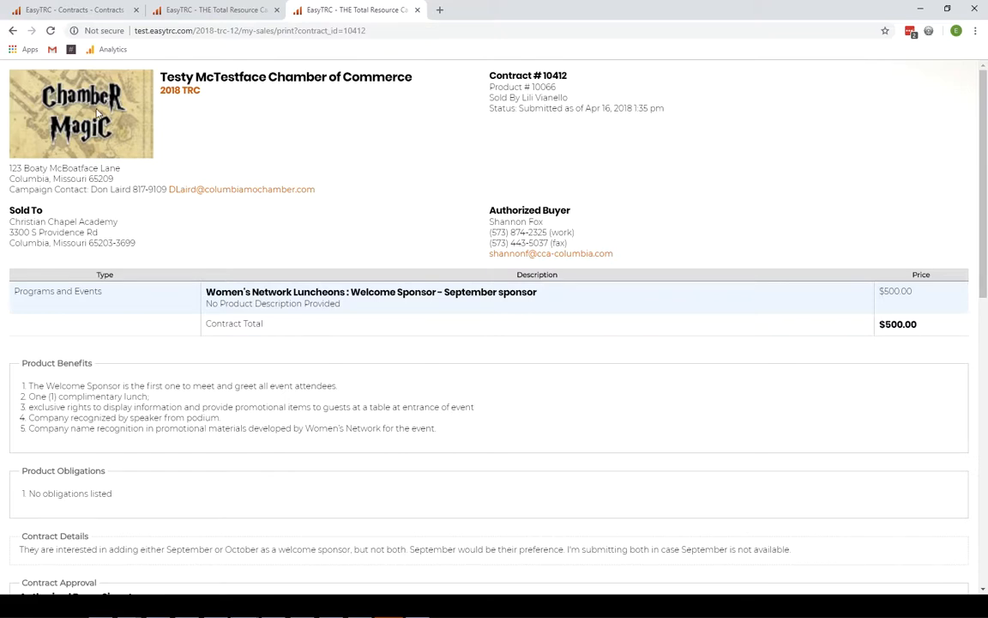
drag(207, 79, 214, 81)
drag(490, 76, 567, 95)
drag(492, 97, 569, 98)
drag(493, 109, 564, 109)
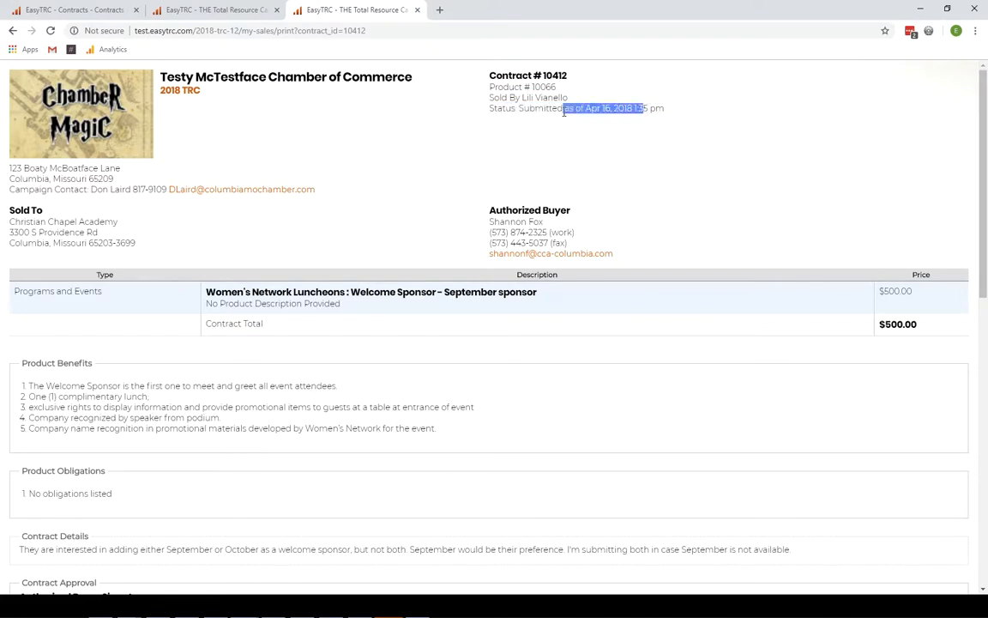
- Highlight the header address block, campaign contact line, Sold To company and authorized buyer's contact details
drag(20, 153, 144, 192)
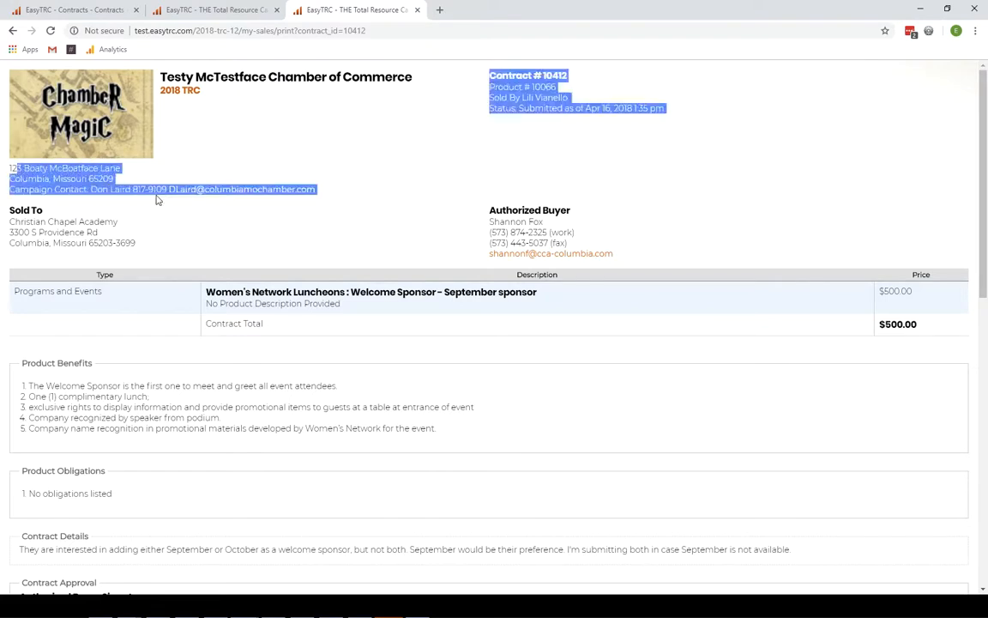
click(143, 193)
drag(36, 189, 121, 190)
drag(21, 211, 58, 232)
drag(496, 210, 535, 244)
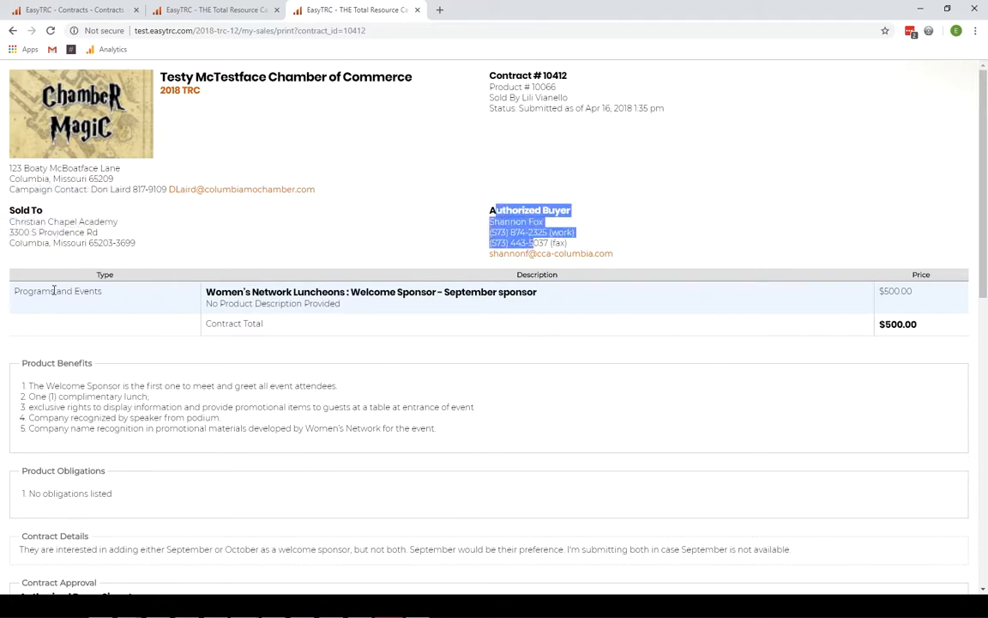
- Highlight the Programs and Events type, item description, Product Benefits list and no-obligations note
drag(55, 290, 171, 303)
mouse_move(246, 291)
mouse_down()
mouse_move(336, 316)
mouse_move(330, 304)
mouse_move(247, 307)
mouse_up()
drag(313, 304, 231, 304)
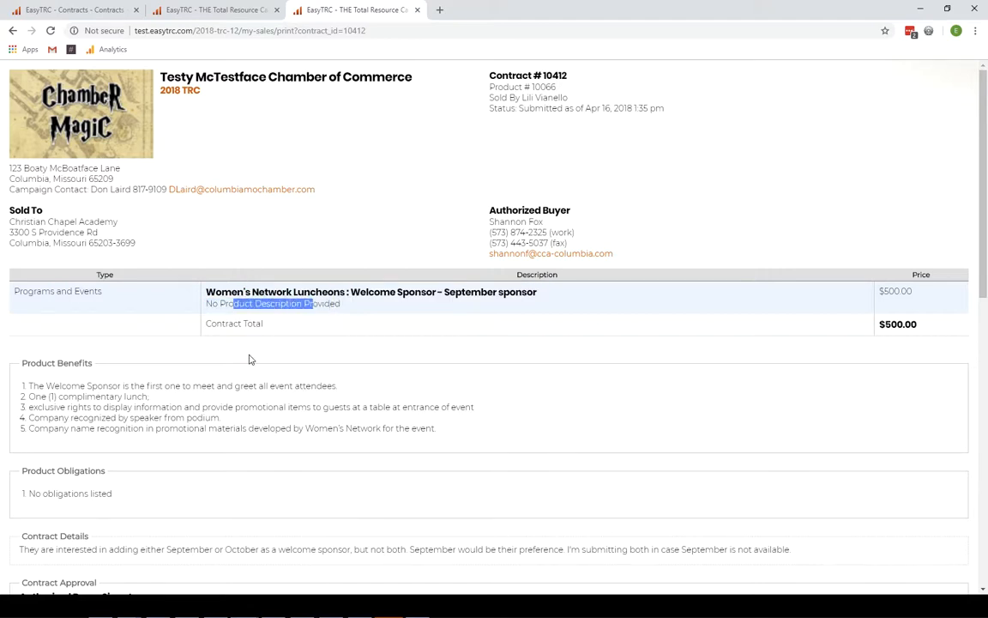
scroll(252, 364, down, 2)
drag(26, 269, 196, 313)
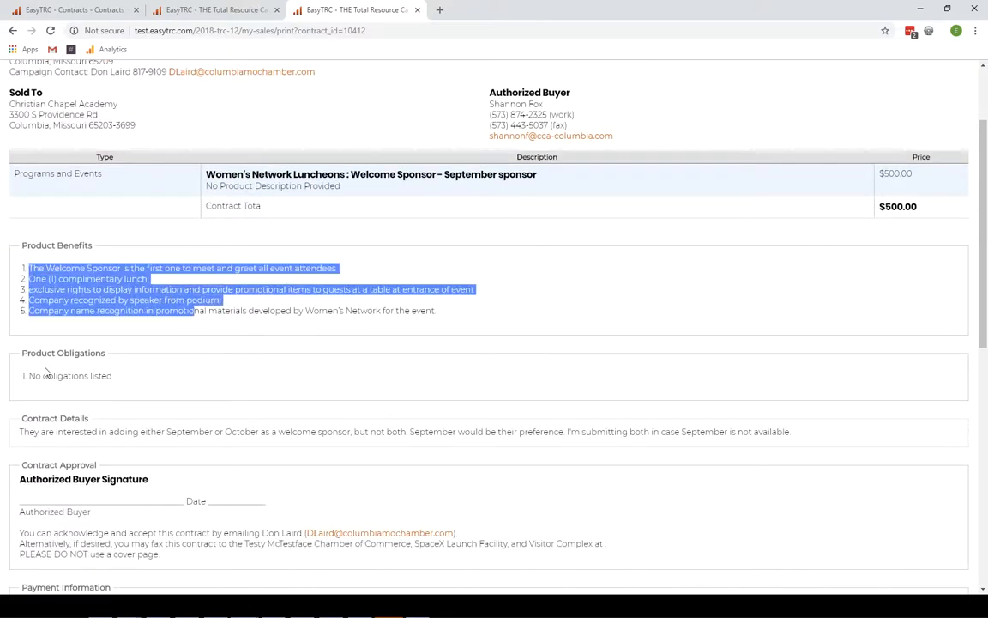
drag(42, 376, 125, 389)
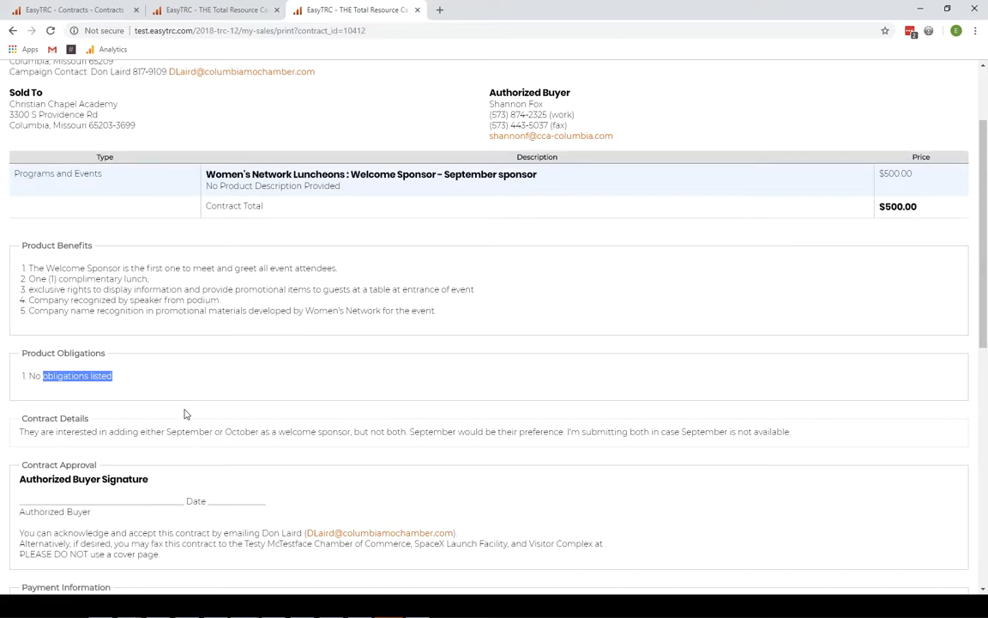
- Highlight the Contract Details note requesting September or October placement
drag(36, 435, 468, 434)
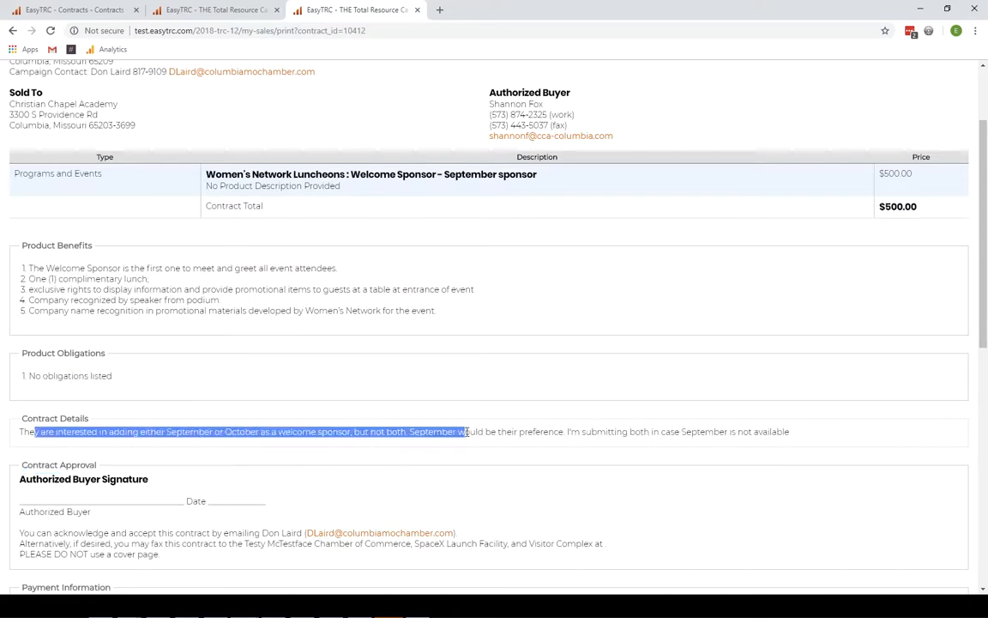
drag(56, 432, 788, 432)
click(600, 432)
drag(598, 431, 792, 432)
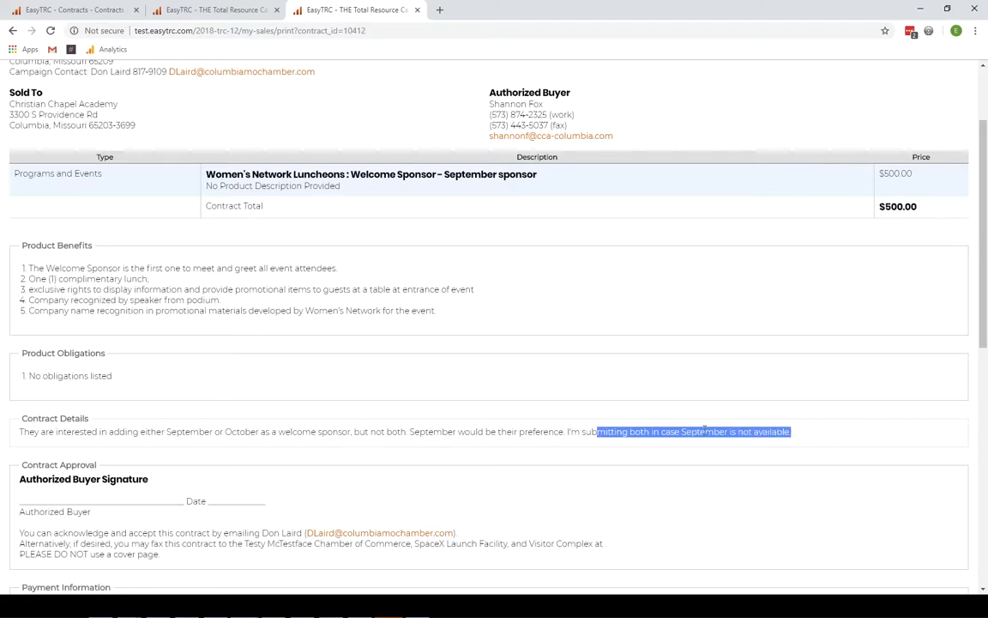
scroll(124, 426, down, 1)
drag(32, 420, 151, 421)
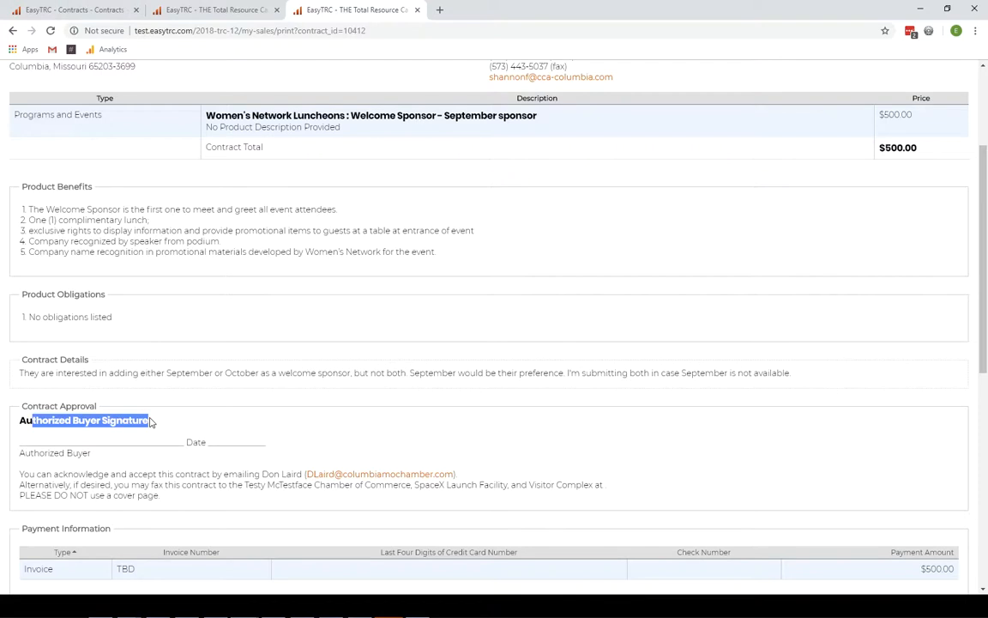
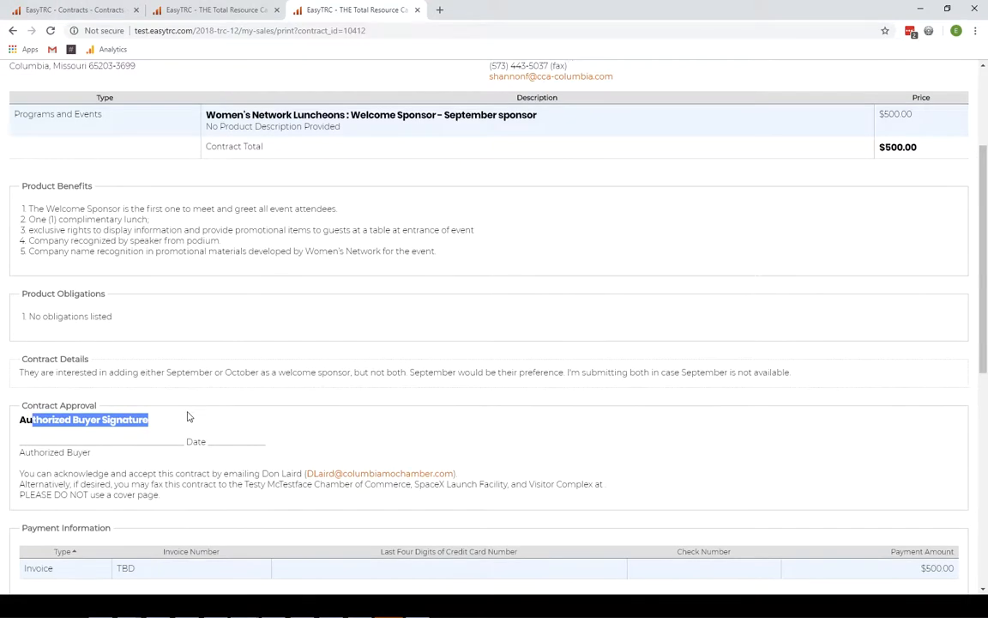
- Highlight contract 10412's Contract Status History and Sale Credit sections and the approval note
scroll(189, 410, down, 2)
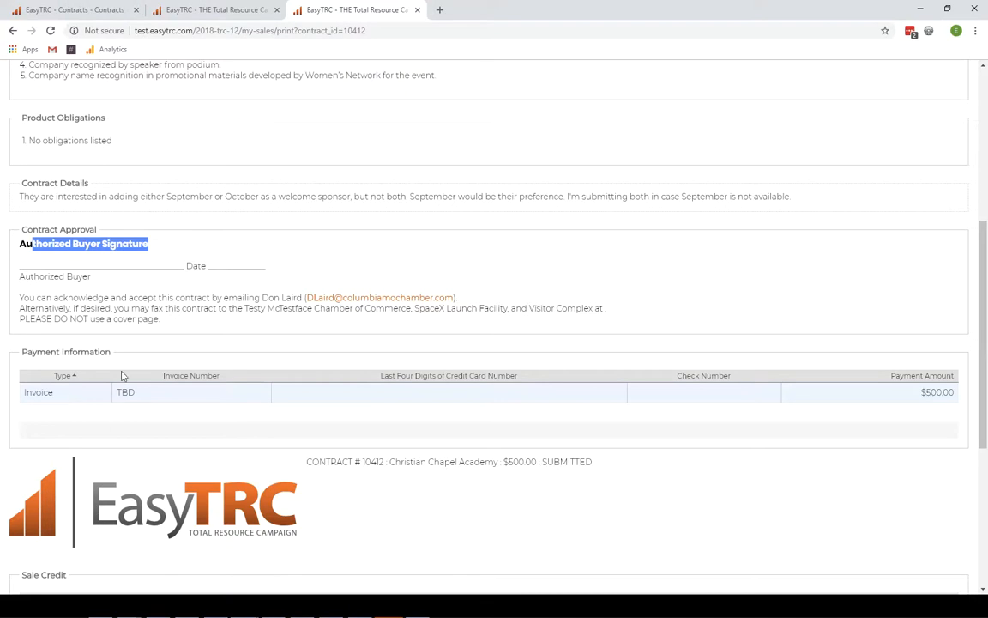
scroll(110, 384, down, 3)
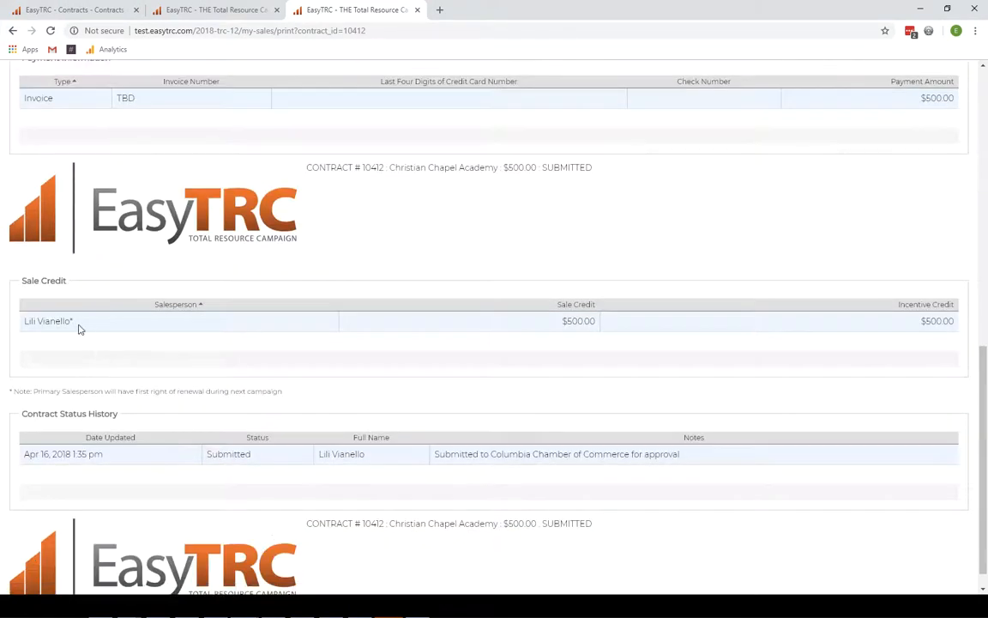
scroll(80, 326, up, 1)
drag(38, 175, 110, 181)
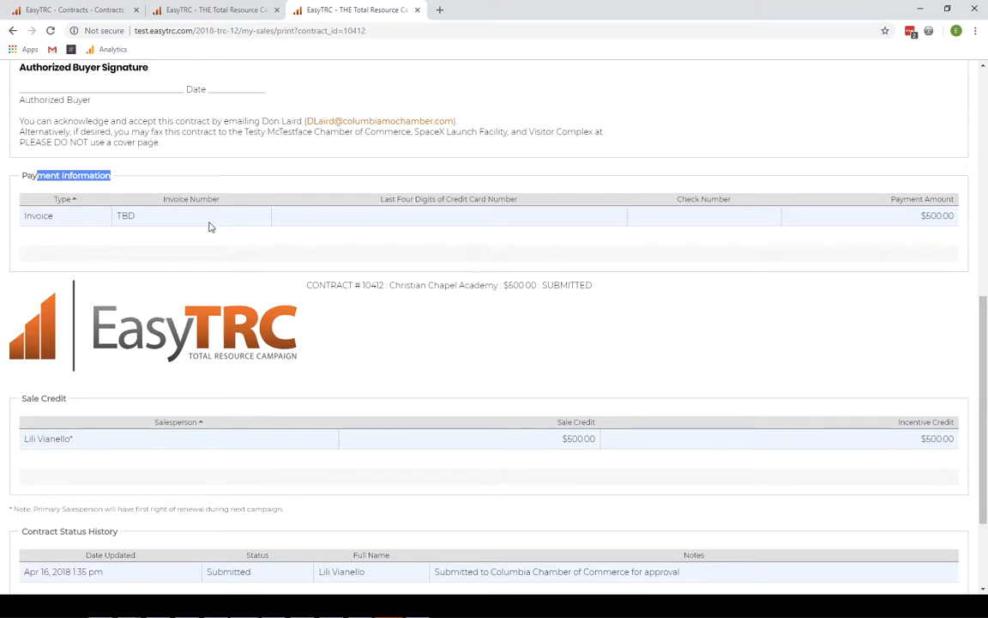
scroll(213, 275, down, 2)
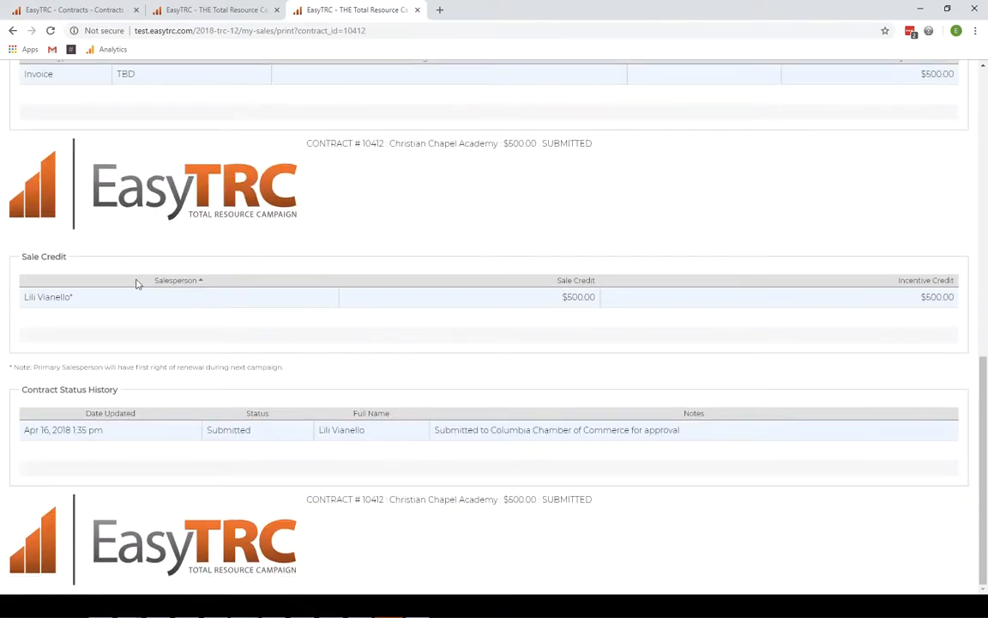
drag(37, 257, 73, 261)
drag(27, 390, 141, 394)
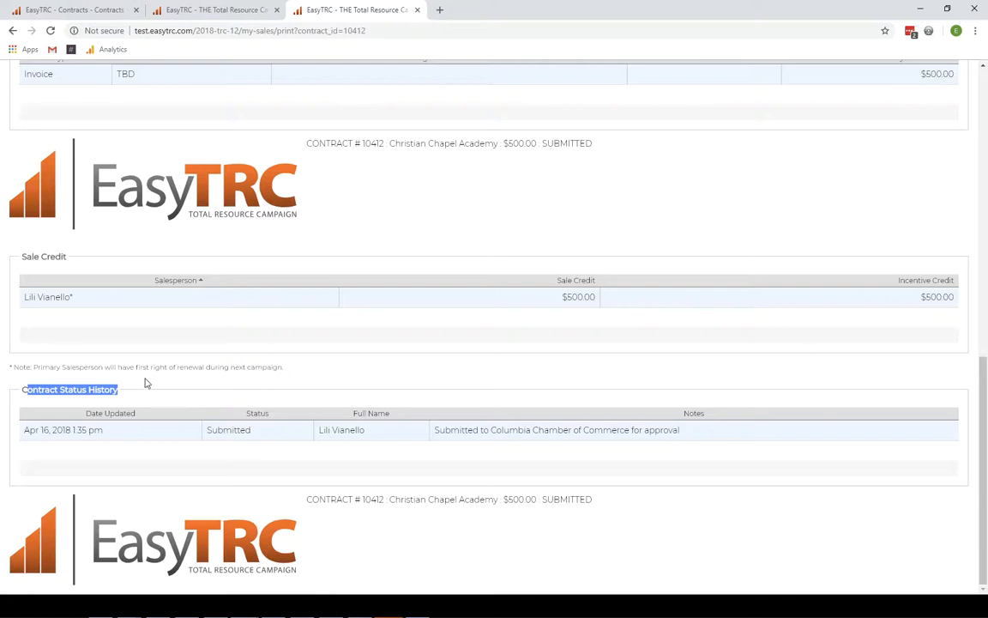
drag(26, 257, 62, 259)
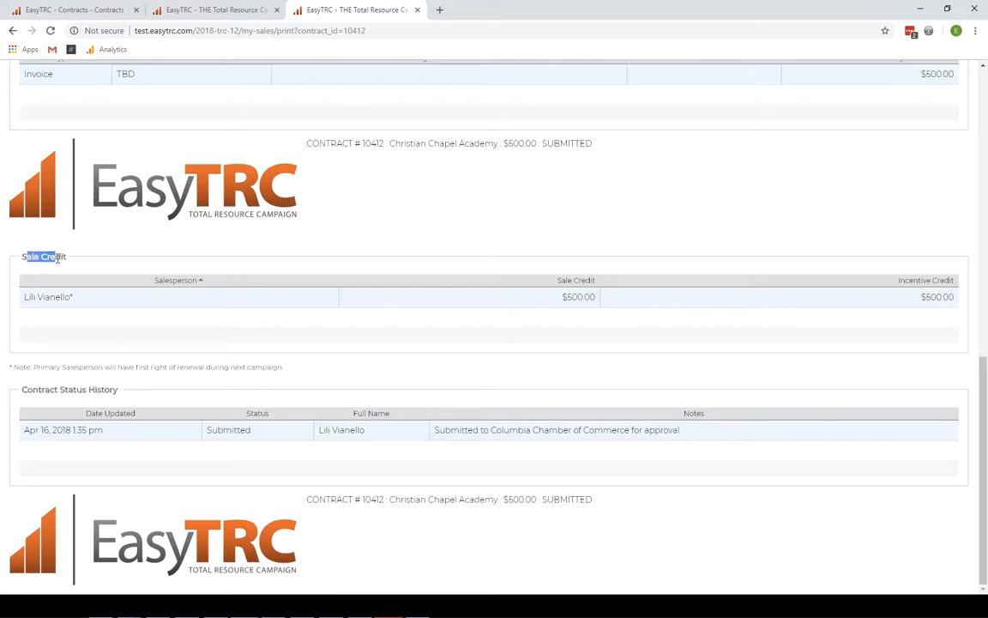
drag(26, 390, 133, 395)
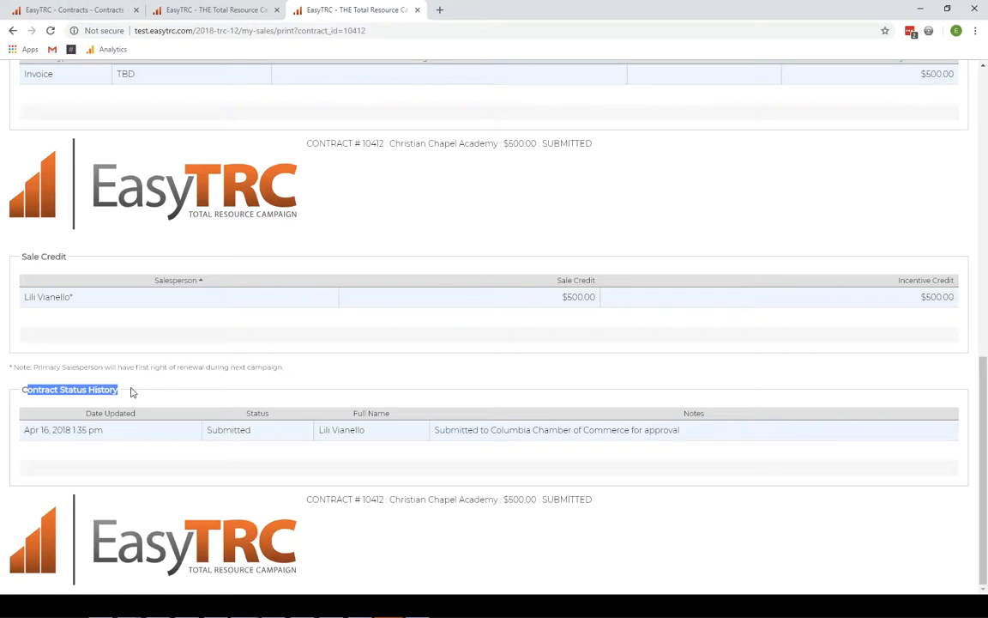
drag(473, 430, 644, 430)
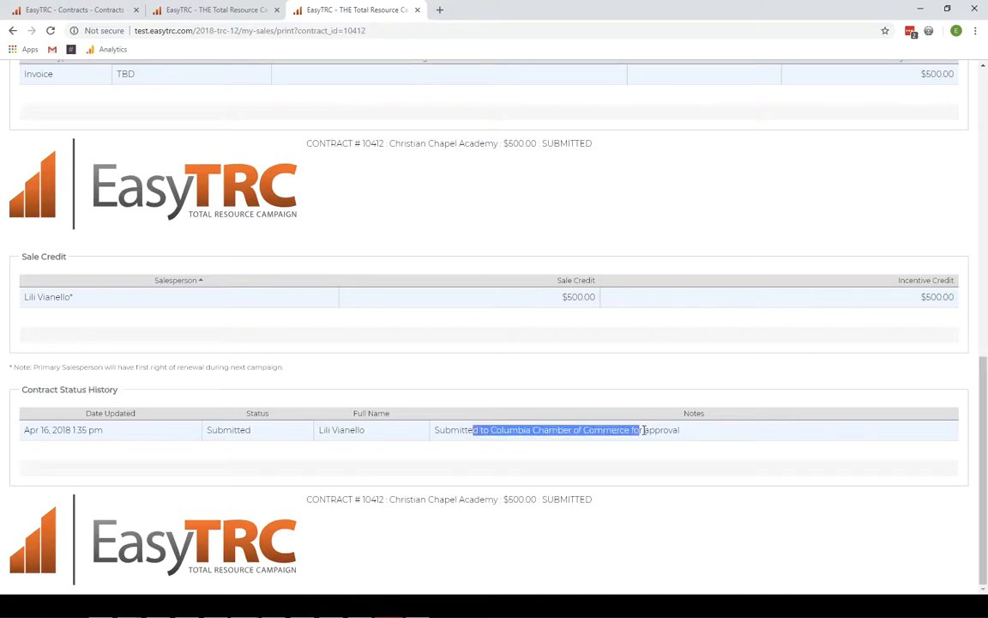
scroll(501, 446, up, 2)
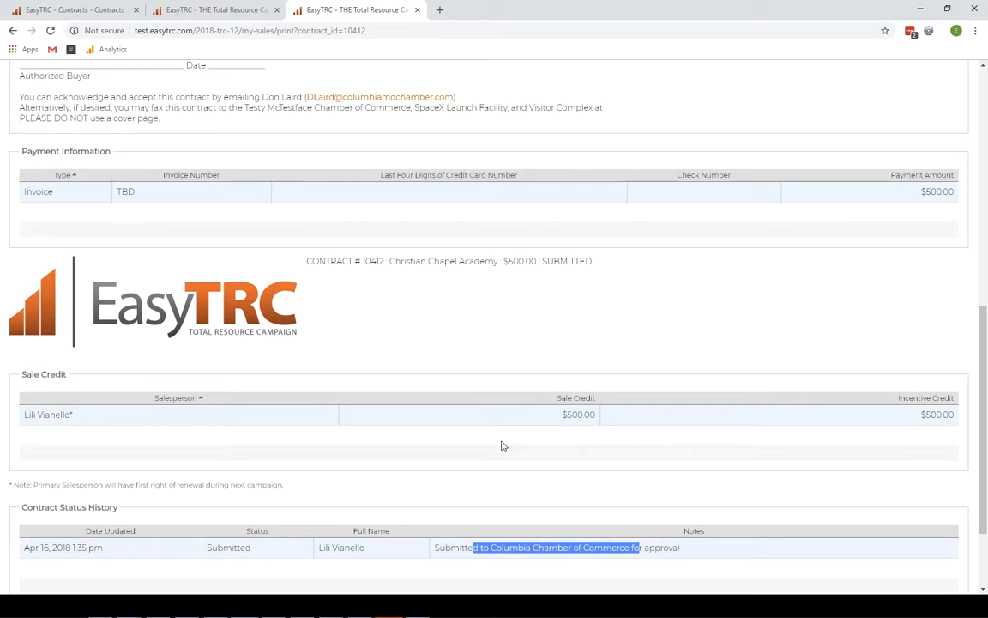
scroll(502, 446, up, 1)
- Glance at contract 10535's printout, then return to contract 10412's admin overview
click(243, 17)
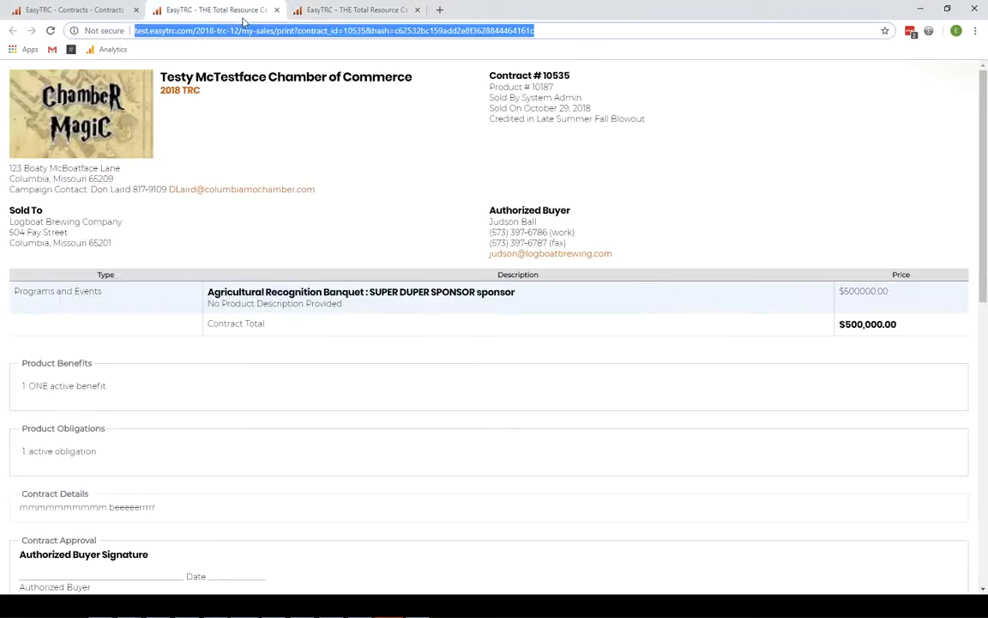
click(298, 15)
click(13, 30)
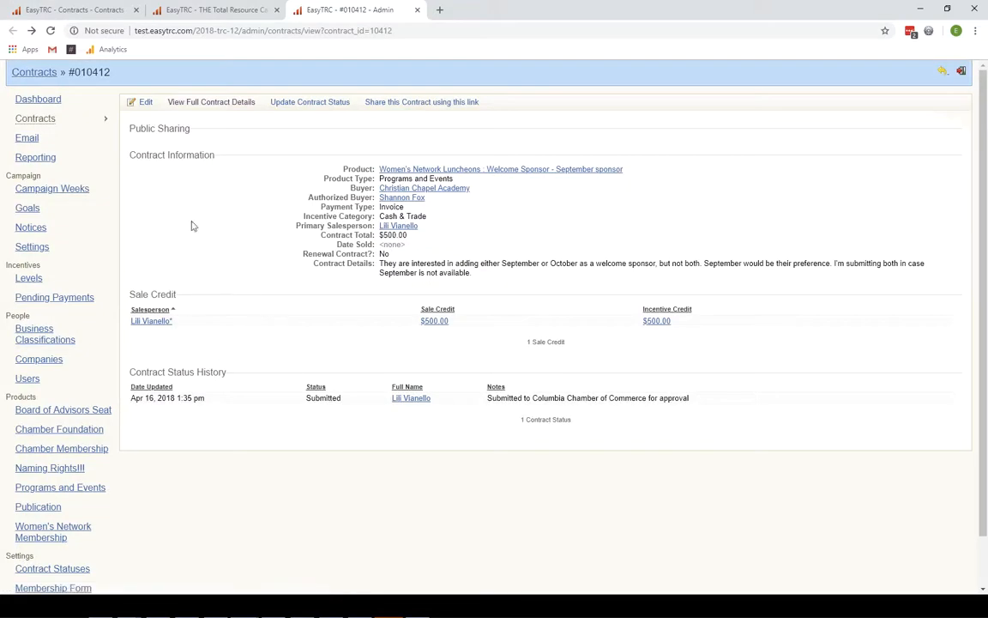
- Change contract 10412's status to Pending Payment with the note 'test 1234'
click(302, 103)
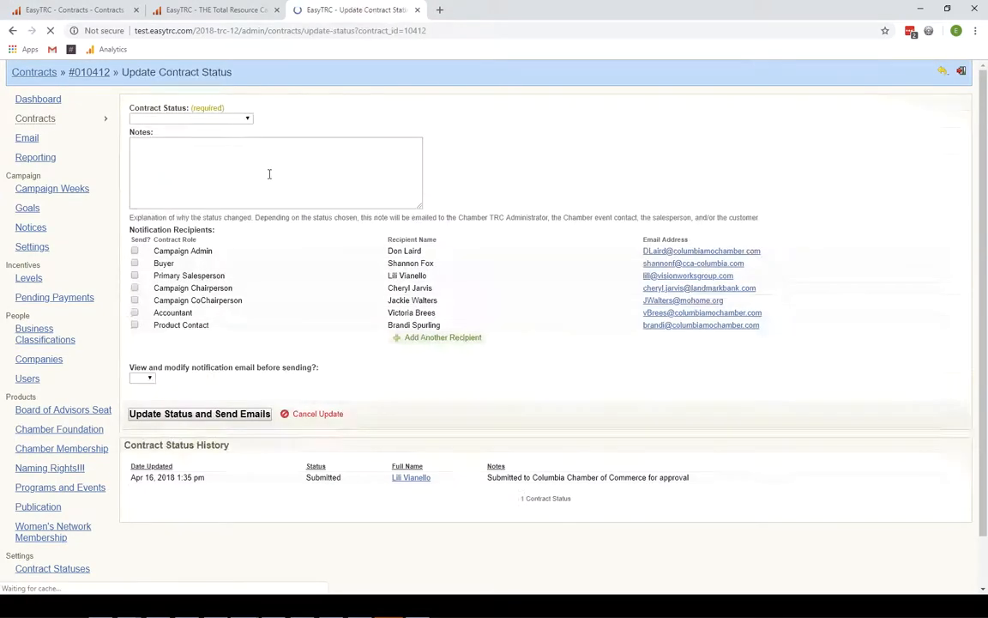
click(189, 119)
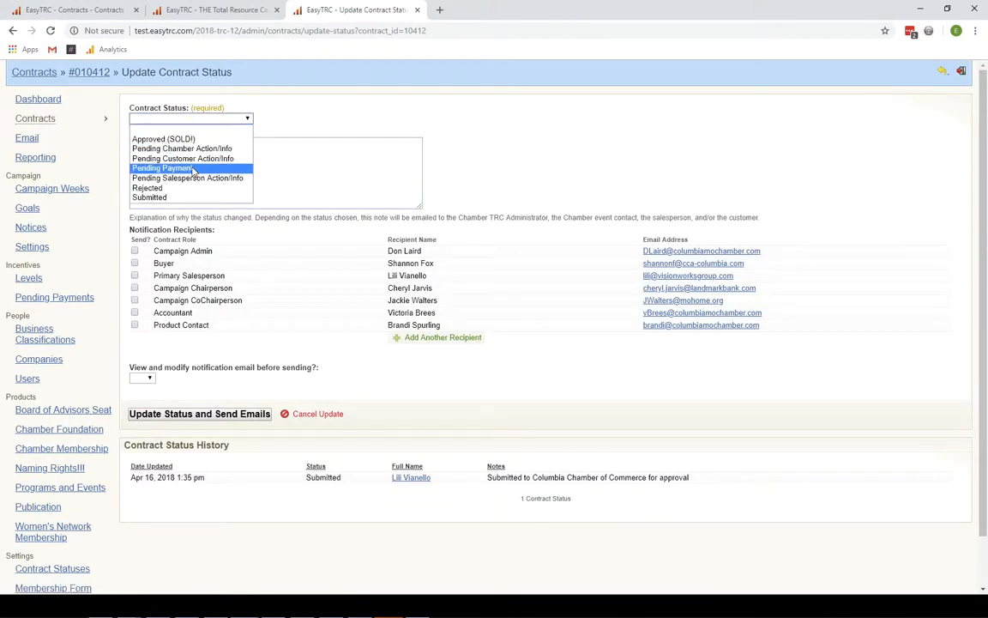
click(194, 168)
click(200, 169)
text(test 1234)
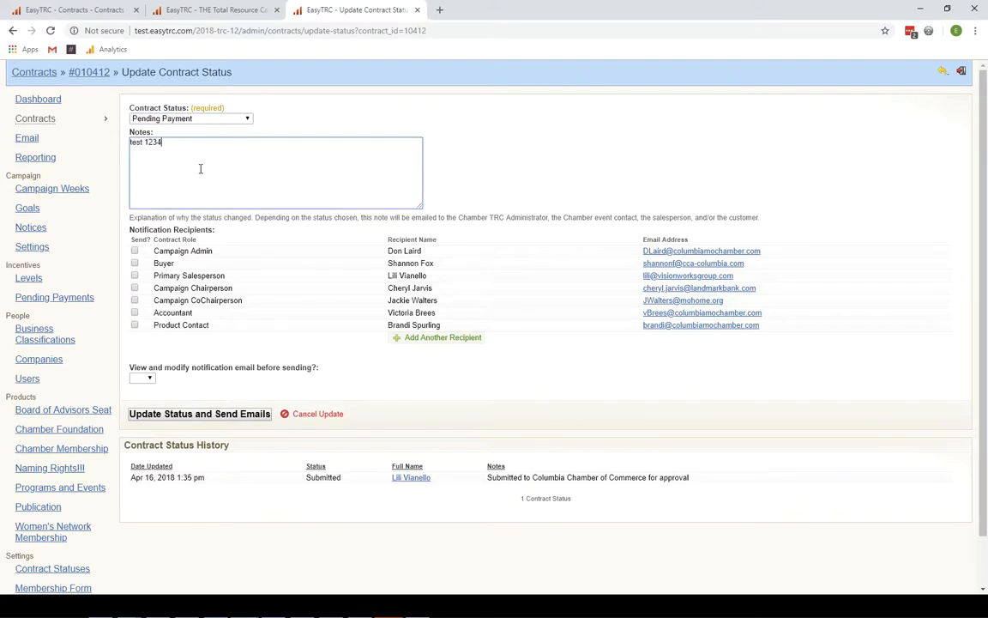
click(153, 415)
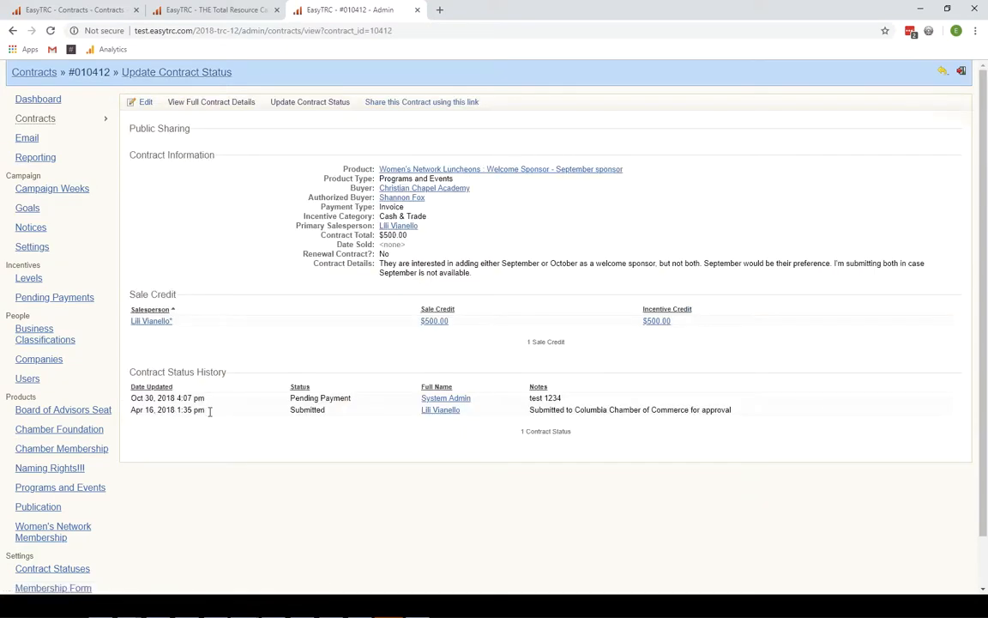
drag(157, 398, 538, 411)
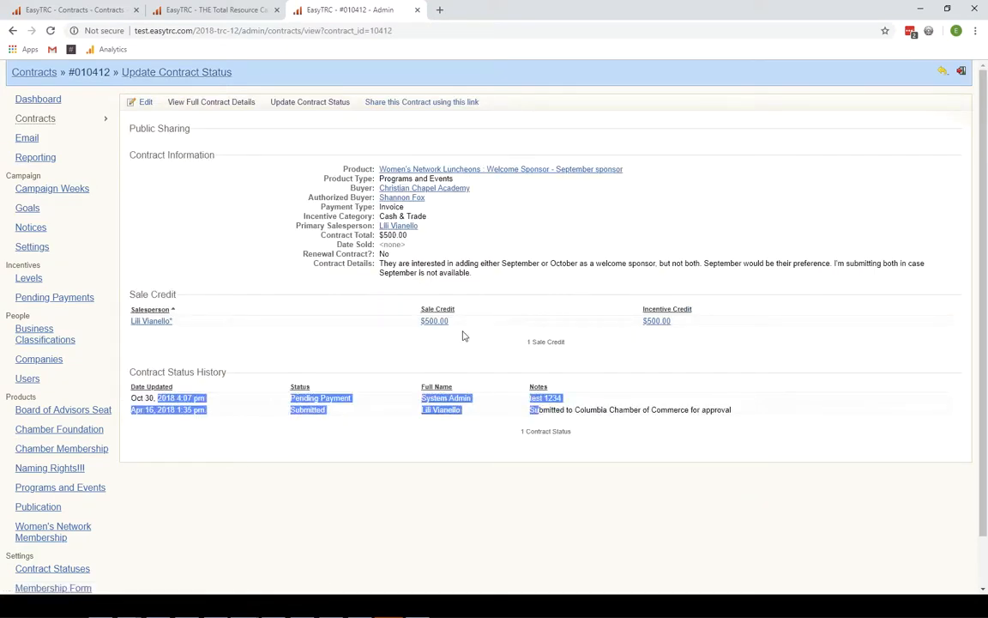
- Open contract 10412's printable details and highlight the updated status history
click(240, 105)
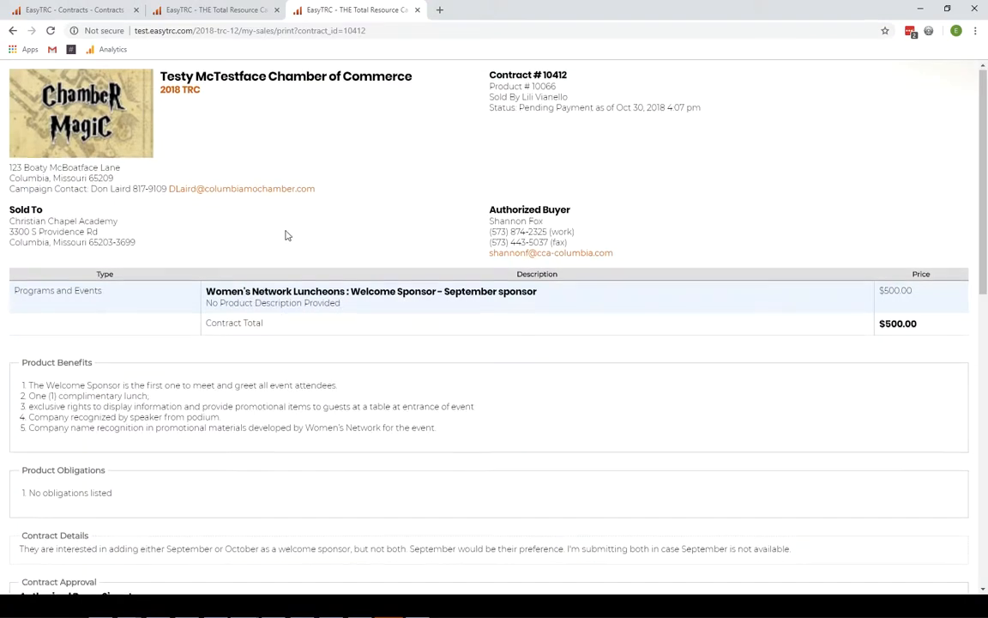
scroll(285, 234, down, 4)
scroll(286, 235, down, 5)
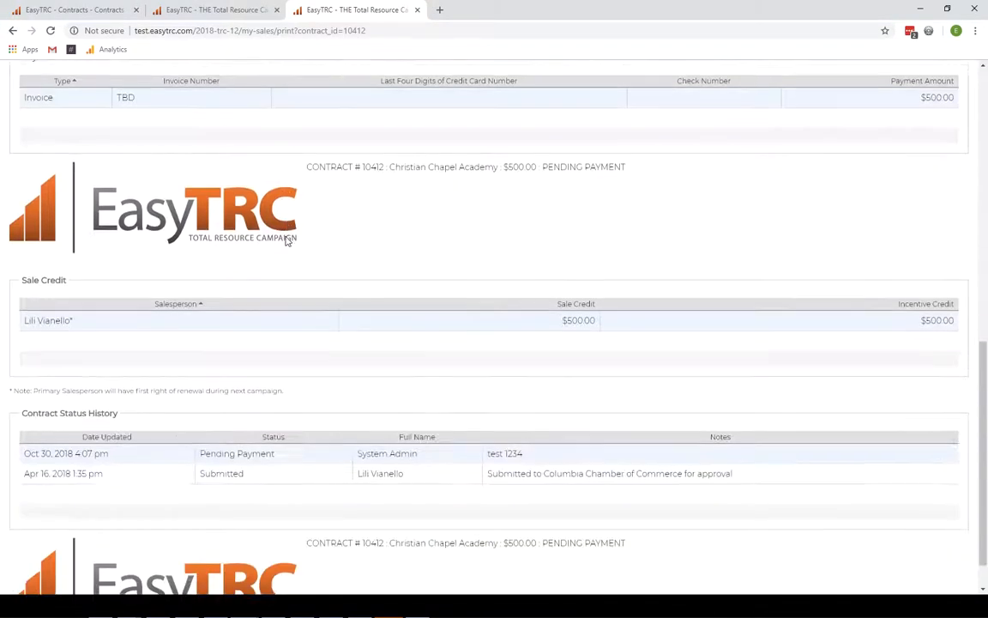
drag(57, 412, 735, 441)
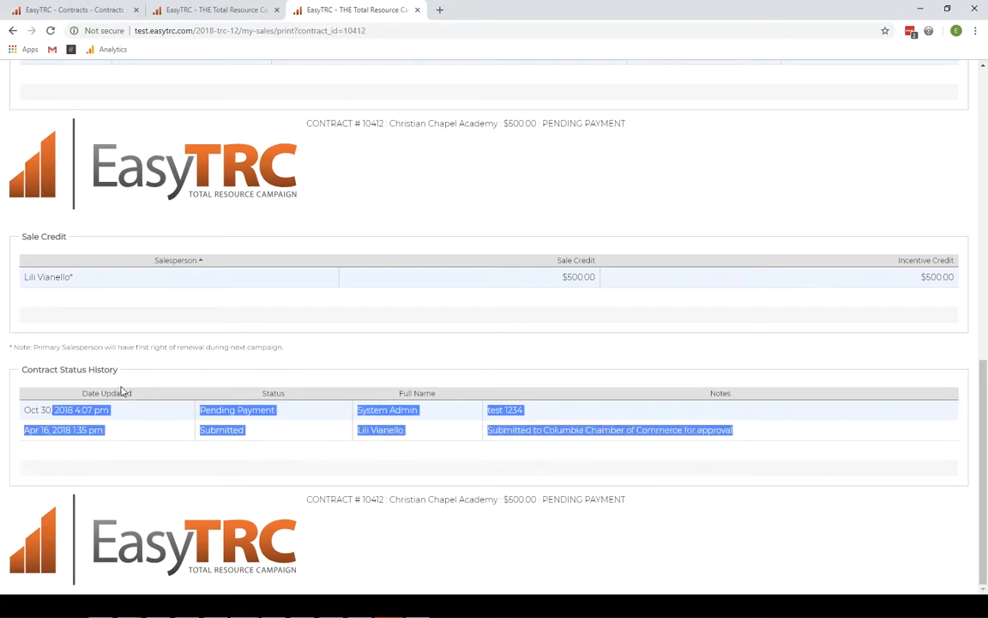
click(163, 346)
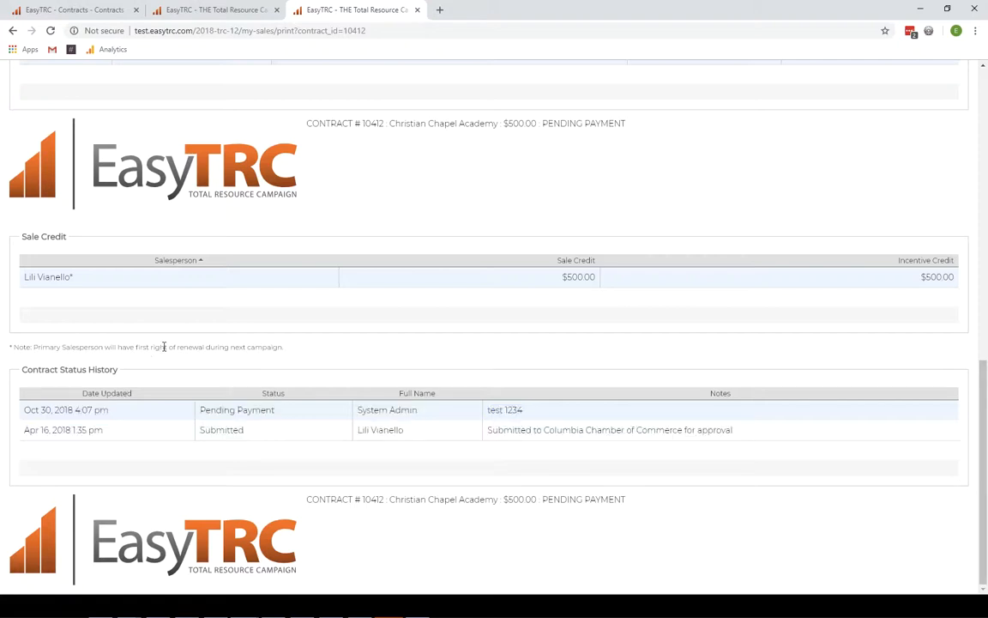
- In the print preview, highlight the chamber's address block, Sale Credit and Contract Status History
key(ctrl+p)
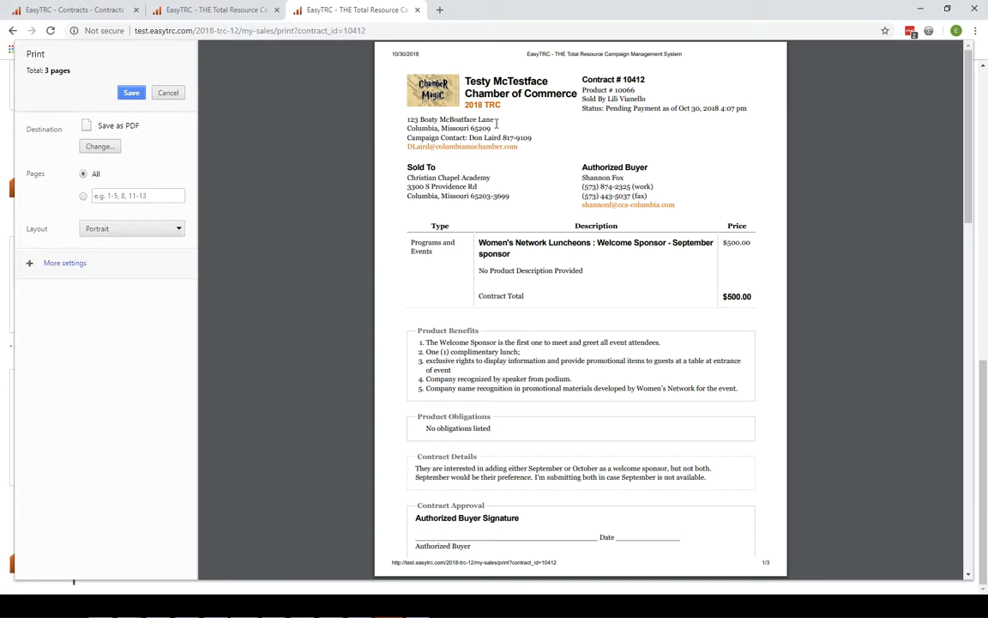
triple_click(434, 128)
scroll(549, 317, down, 10)
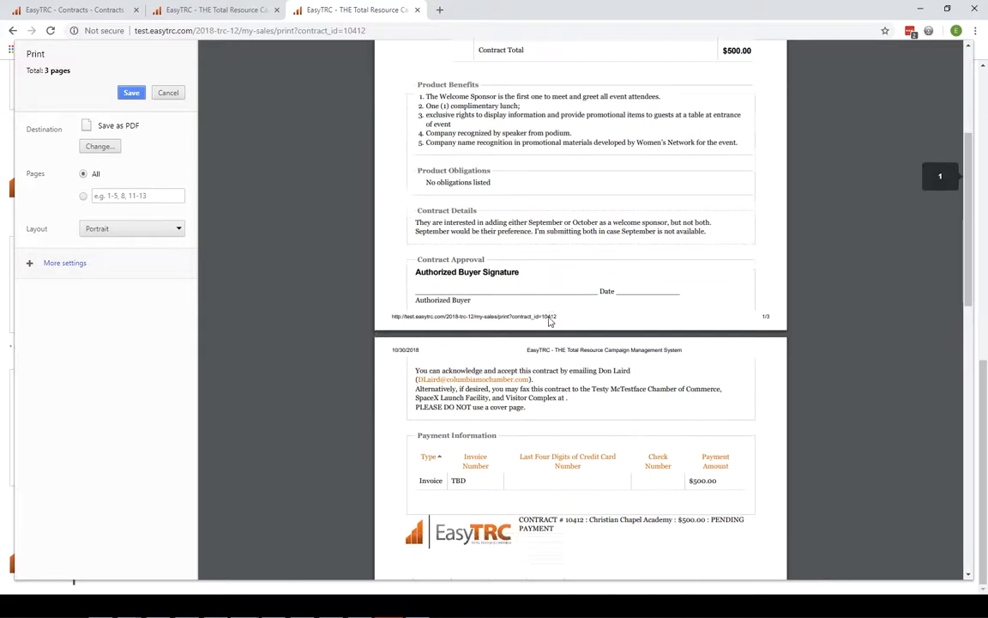
scroll(550, 322, up, 1)
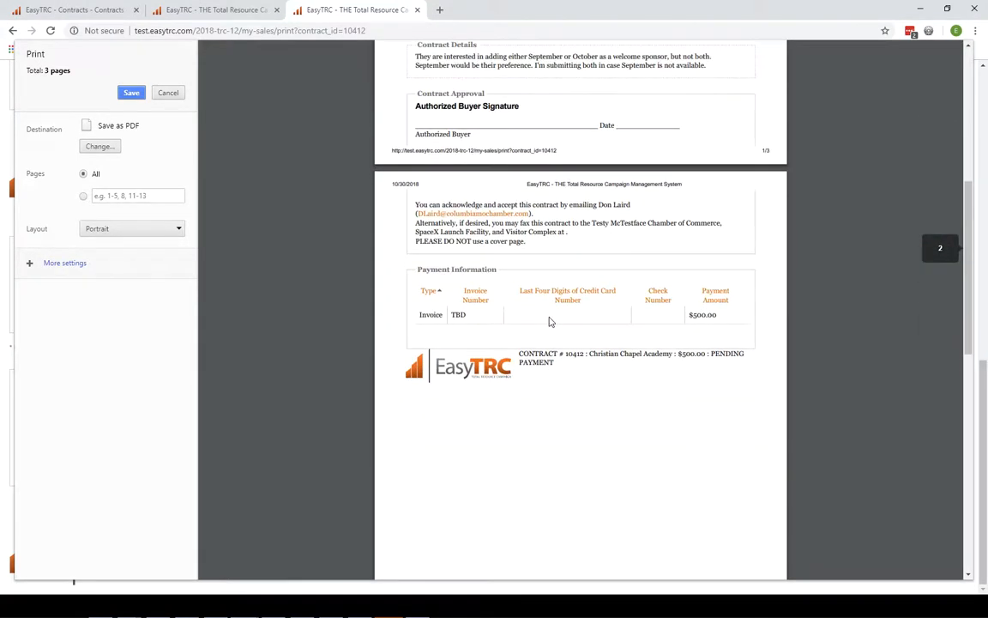
scroll(551, 322, up, 1)
scroll(551, 322, down, 8)
scroll(510, 154, up, 3)
scroll(518, 233, down, 5)
drag(418, 218, 467, 218)
drag(428, 312, 504, 312)
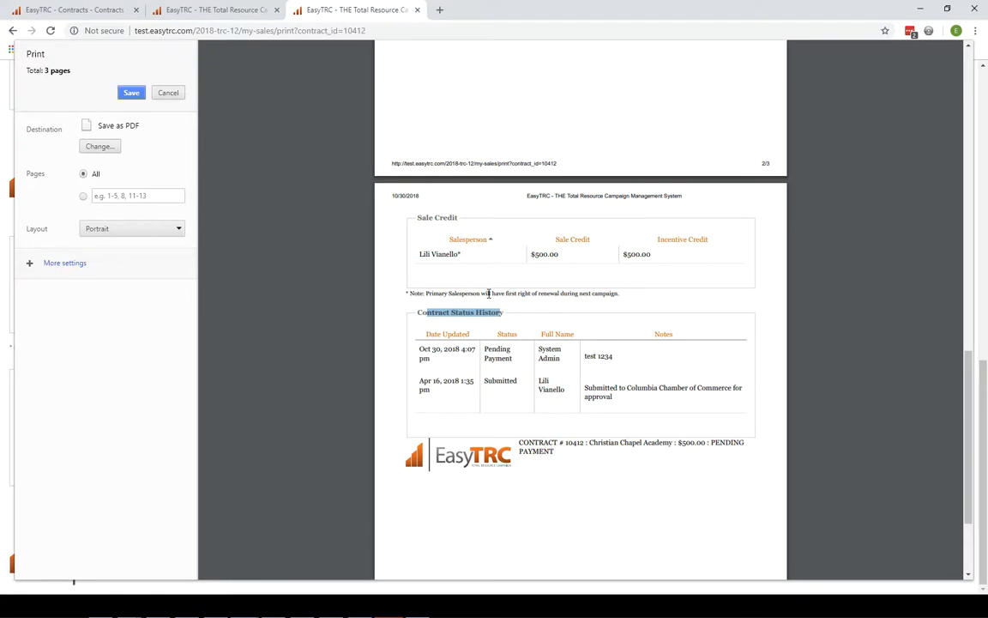
- Set a custom page range of 1-2, then cancel the print preview without printing
click(112, 197)
text(1-2)
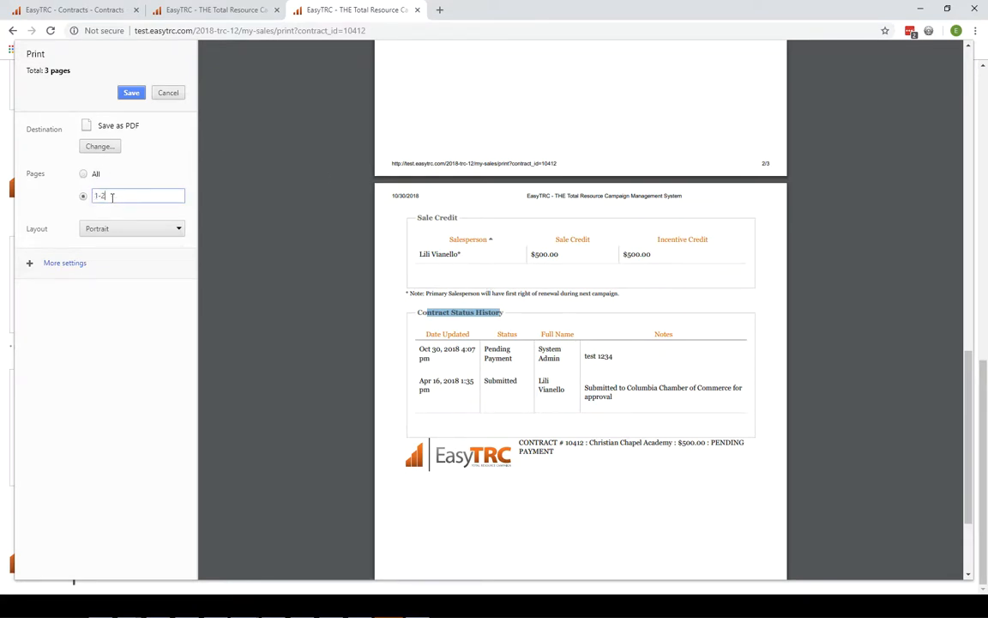
key(Tab)
scroll(594, 282, up, 2)
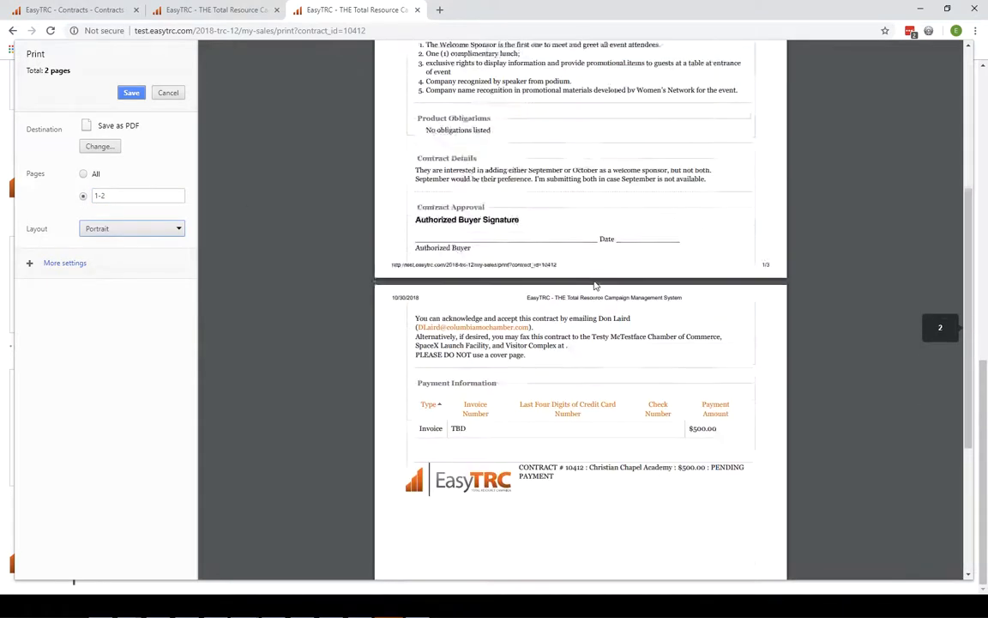
scroll(594, 282, up, 6)
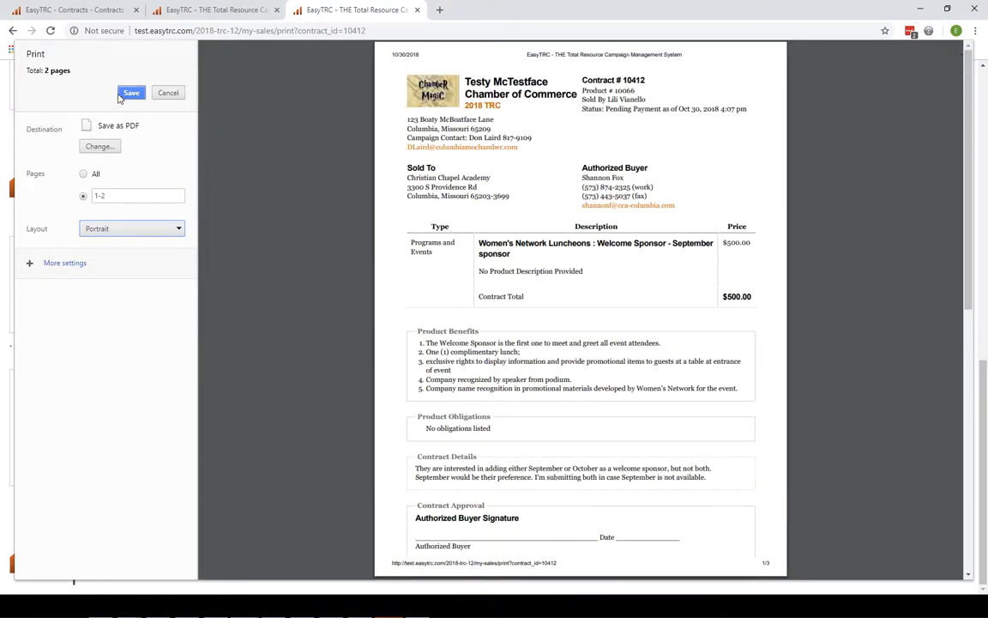
click(169, 94)
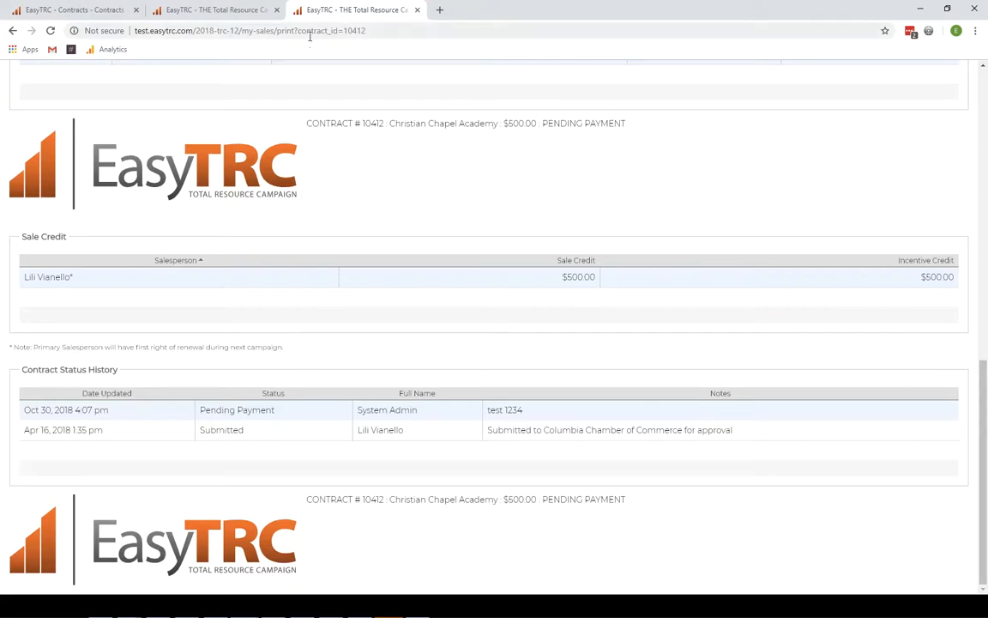
- In the Contracts list, tick contracts #010496, #010495, #010494 and #010493
click(13, 31)
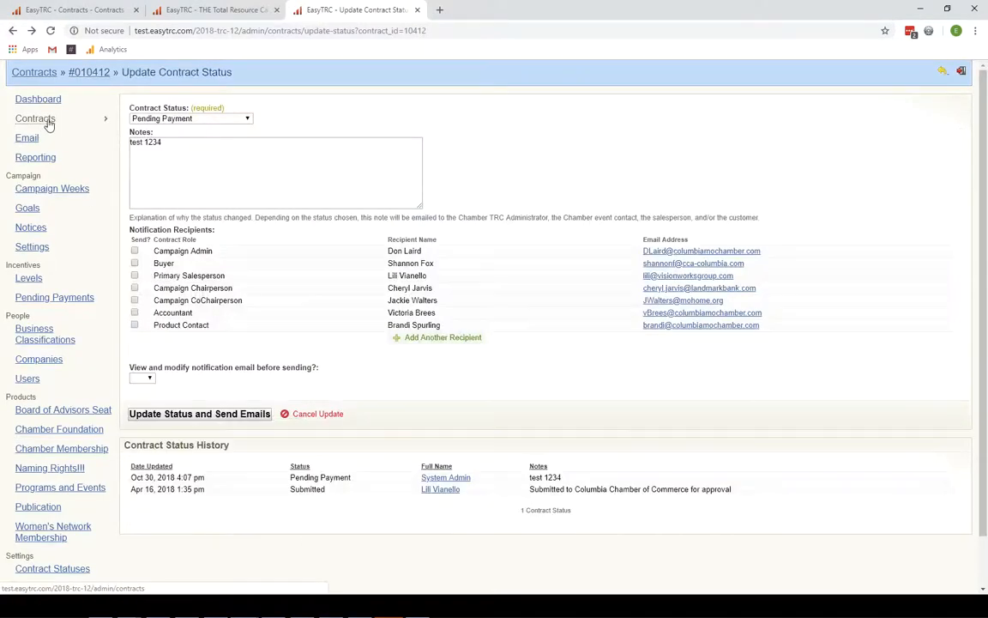
click(45, 117)
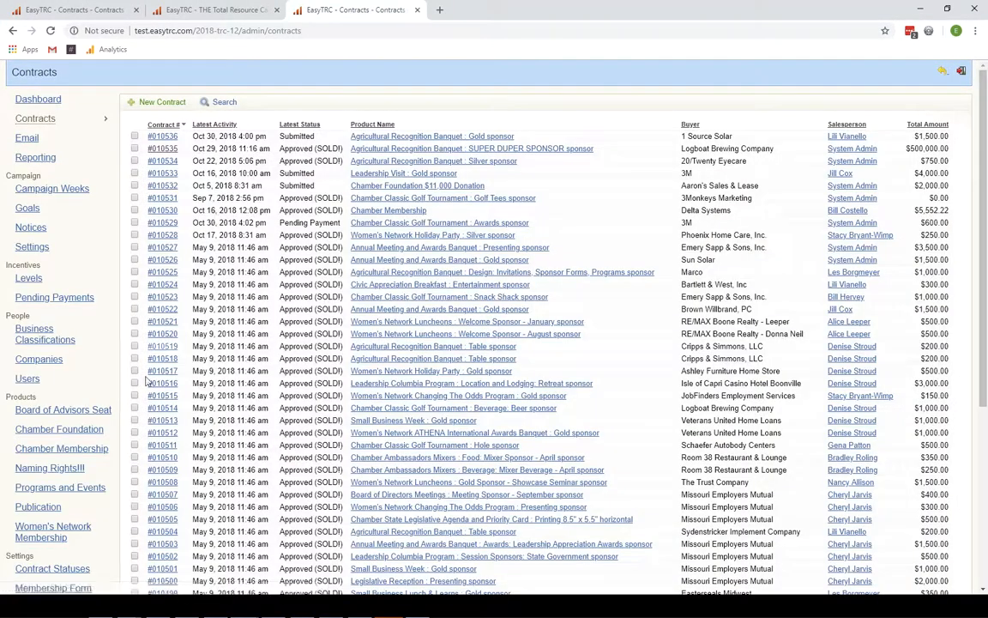
scroll(146, 352, down, 5)
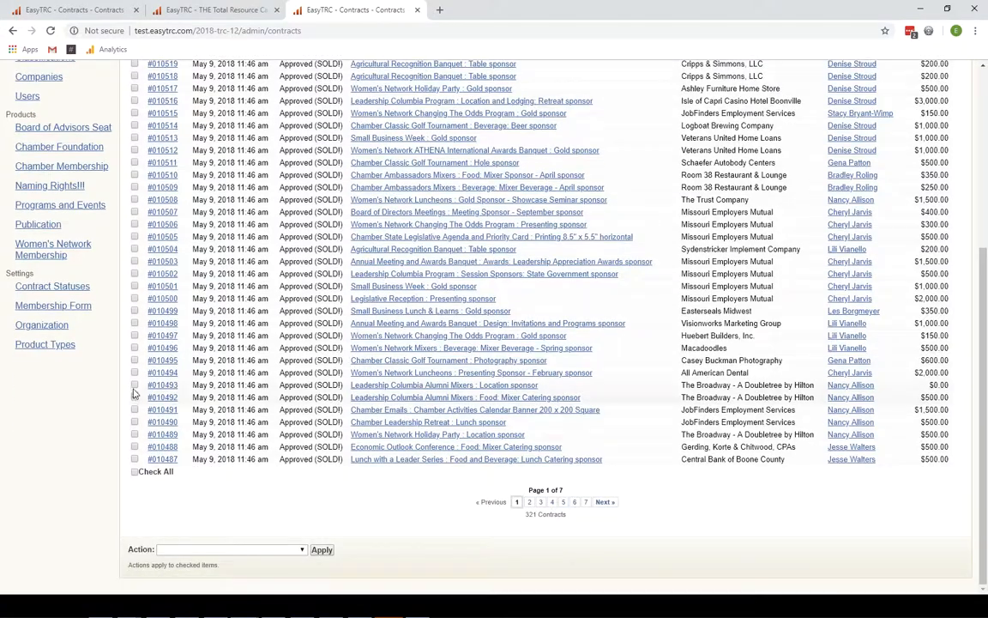
click(135, 385)
click(135, 372)
click(135, 360)
click(134, 347)
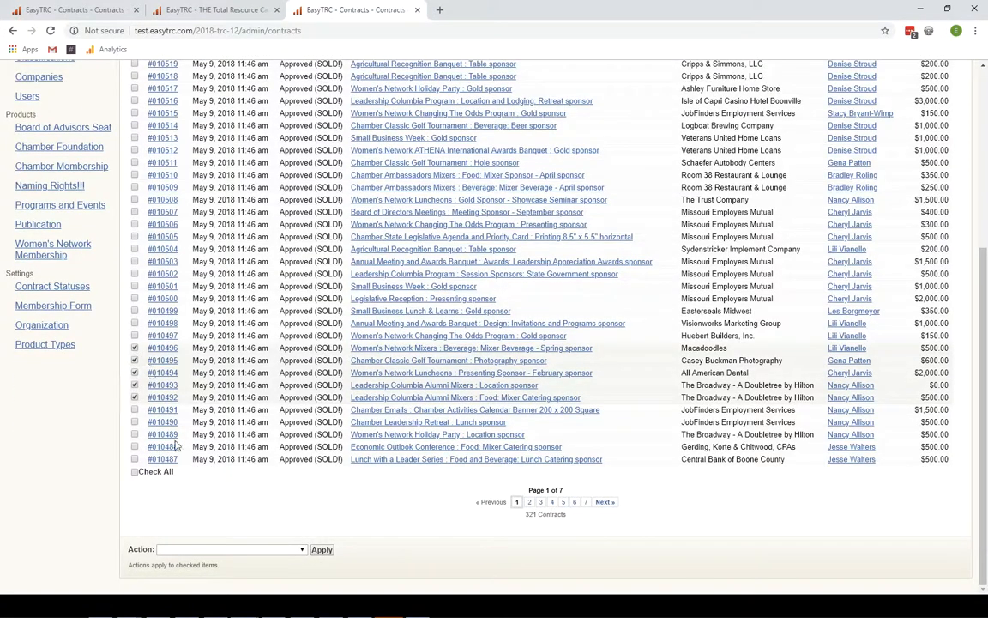
- Choose Bulk Print Selected Contracts, leaving status history and sales credit inclusion at No
click(229, 549)
click(233, 536)
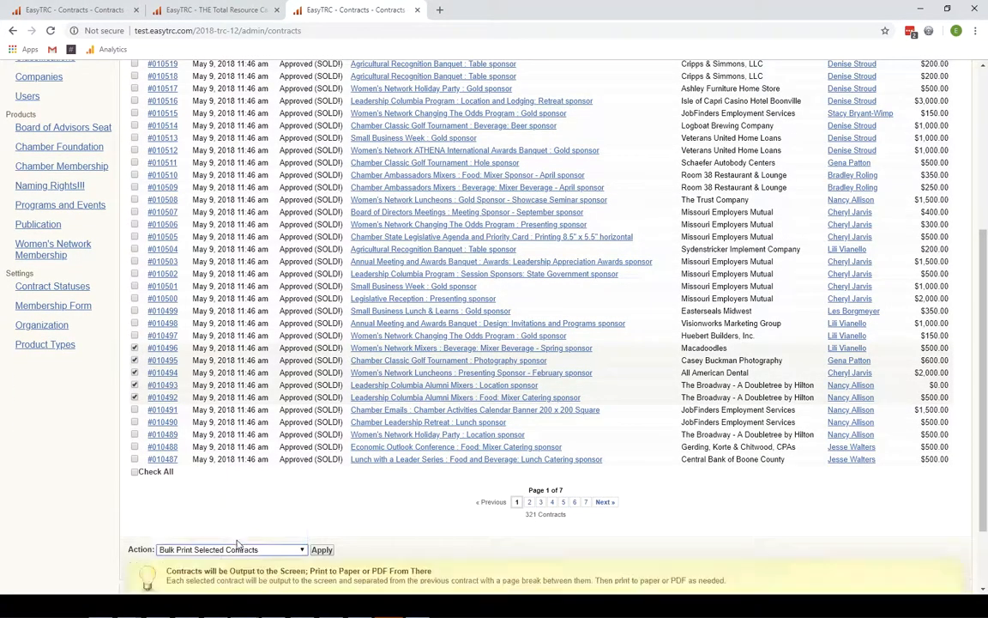
scroll(368, 525, down, 2)
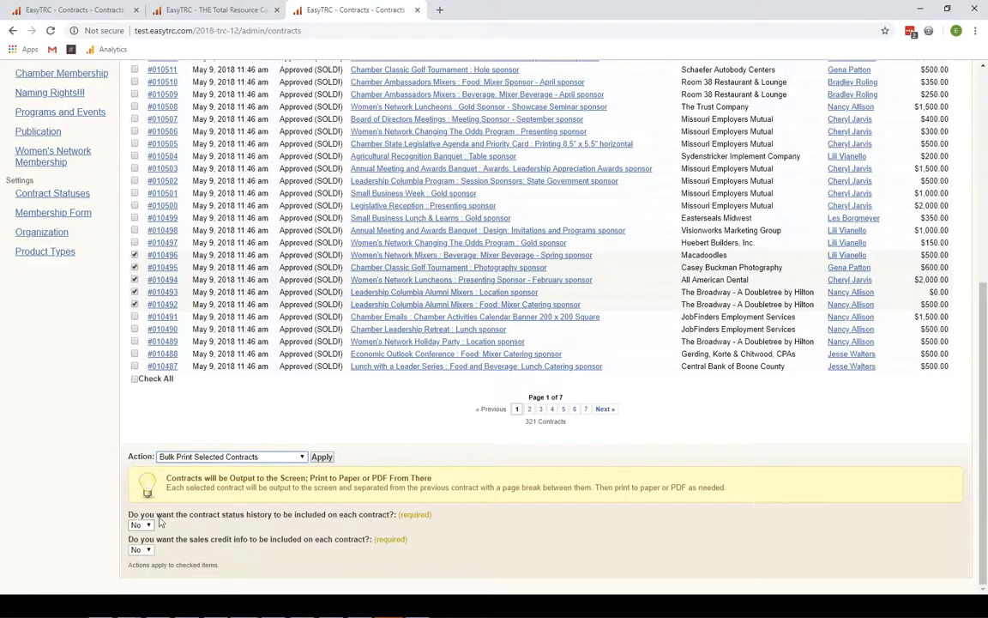
drag(133, 515, 395, 516)
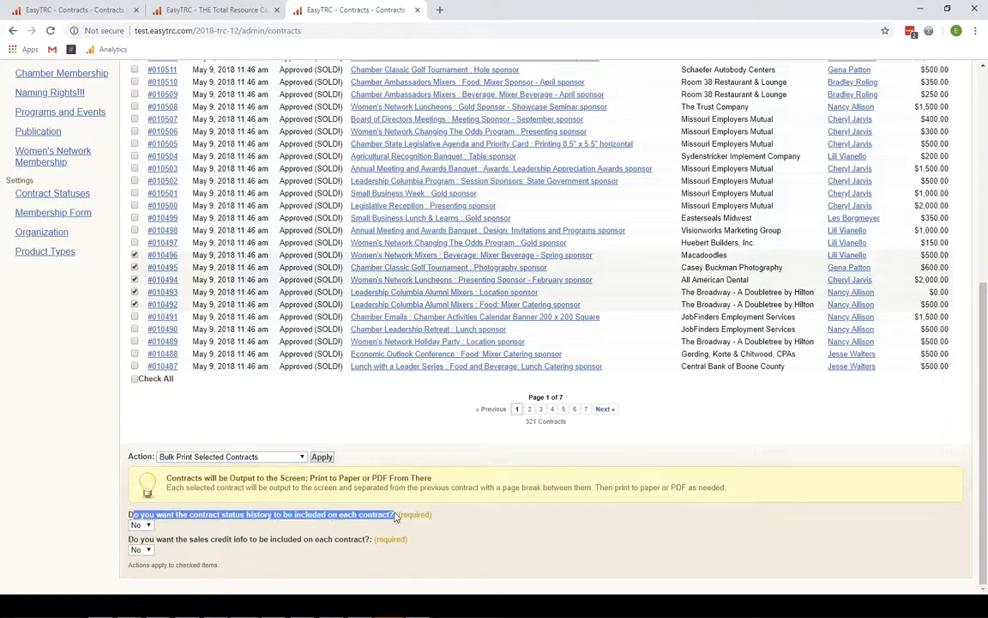
drag(150, 515, 388, 515)
drag(165, 540, 305, 543)
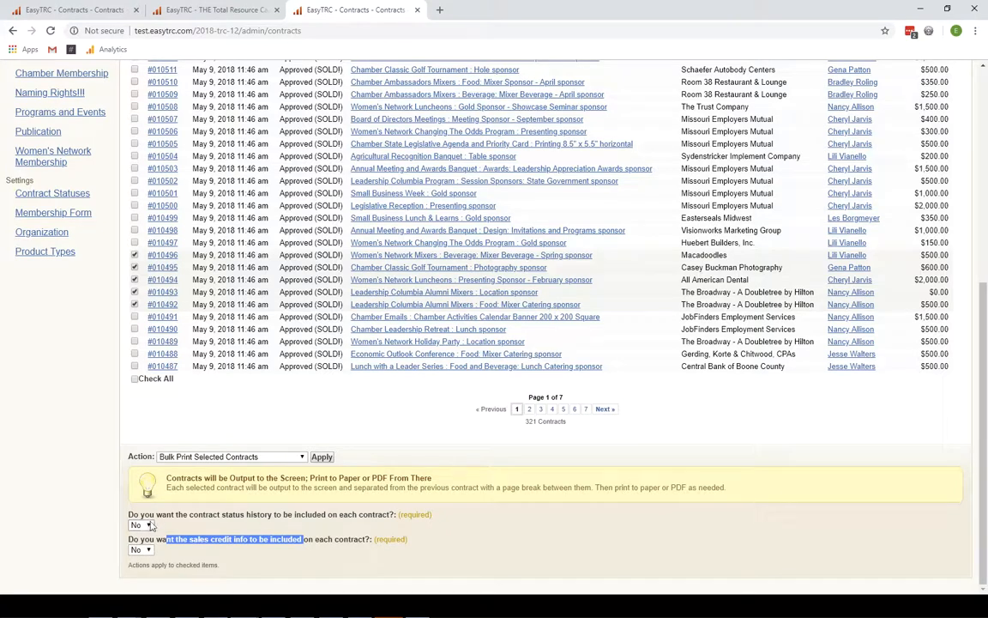
- Generate the combined print page of contracts 10496–10493, review it, and start printing it
click(322, 456)
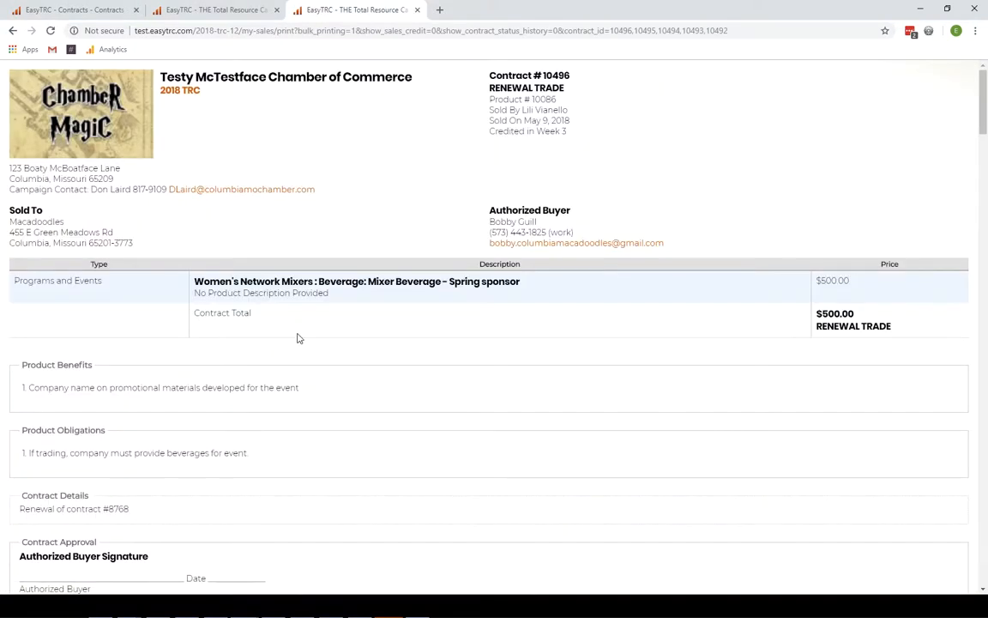
scroll(457, 254, down, 5)
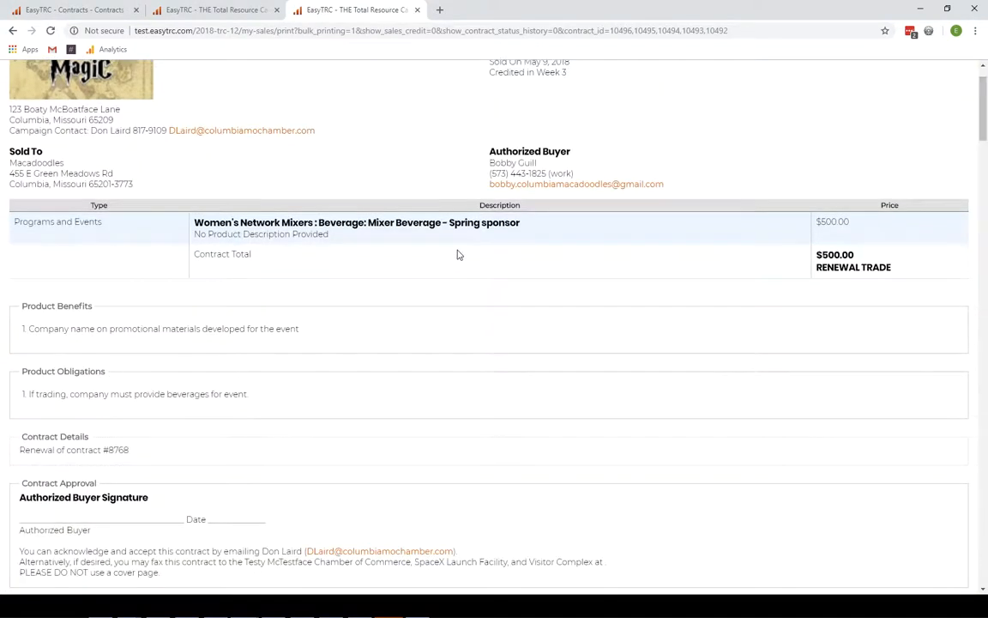
scroll(457, 255, down, 2)
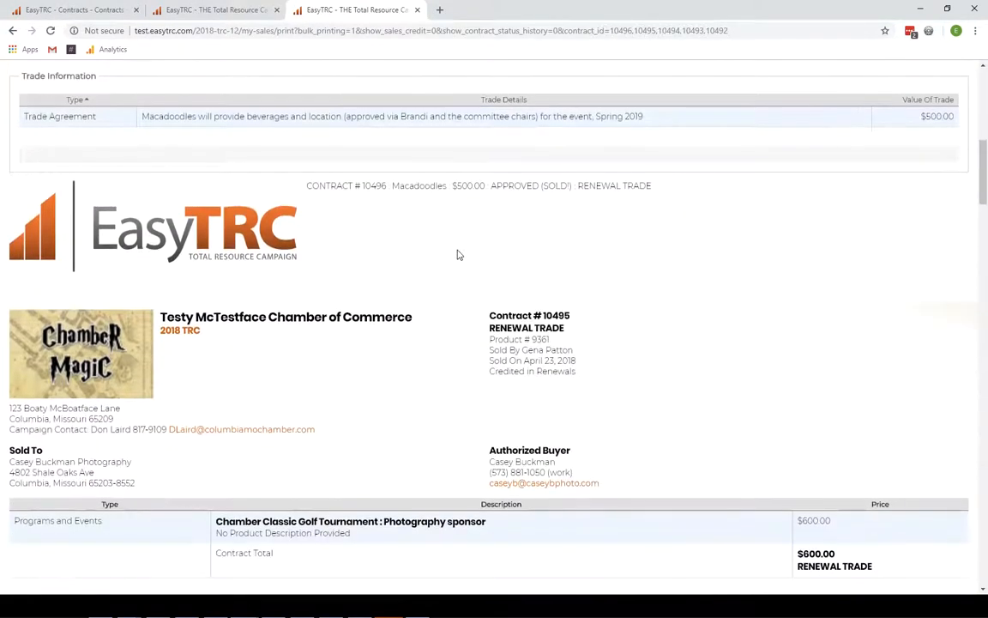
scroll(244, 148, up, 5)
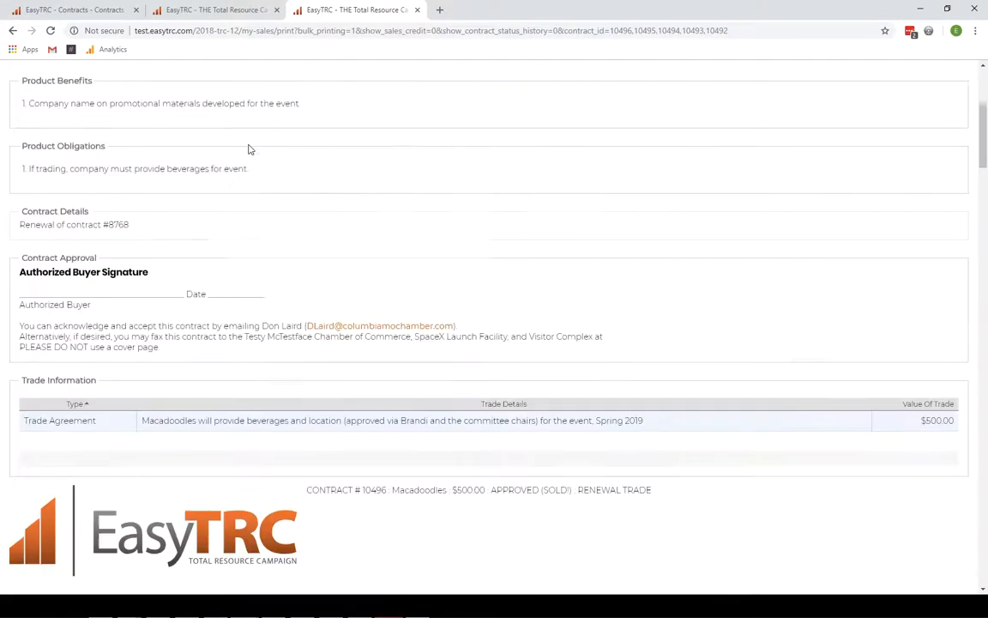
scroll(43, 74, up, 2)
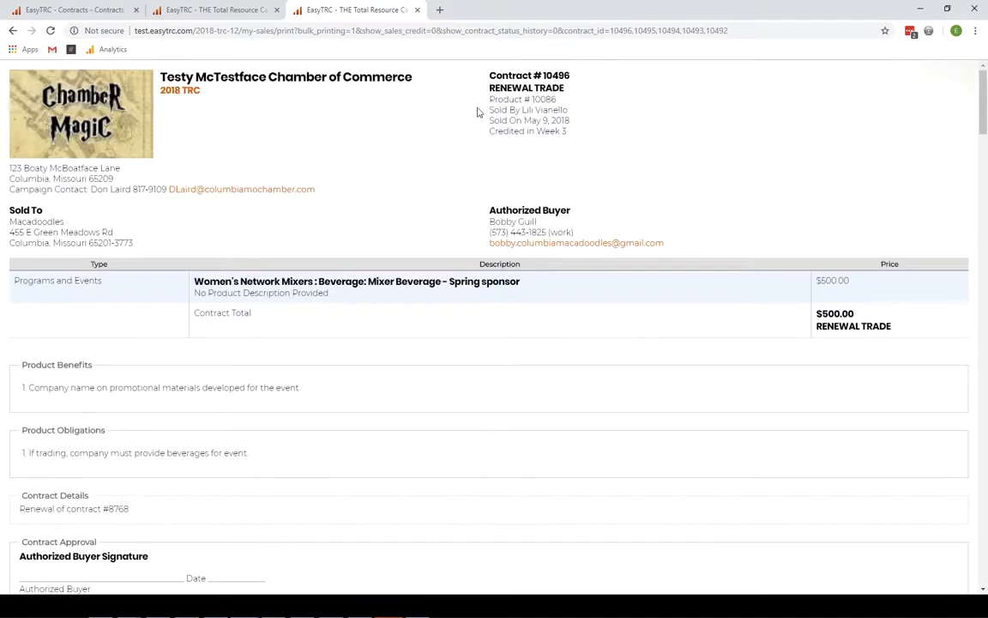
scroll(285, 283, down, 5)
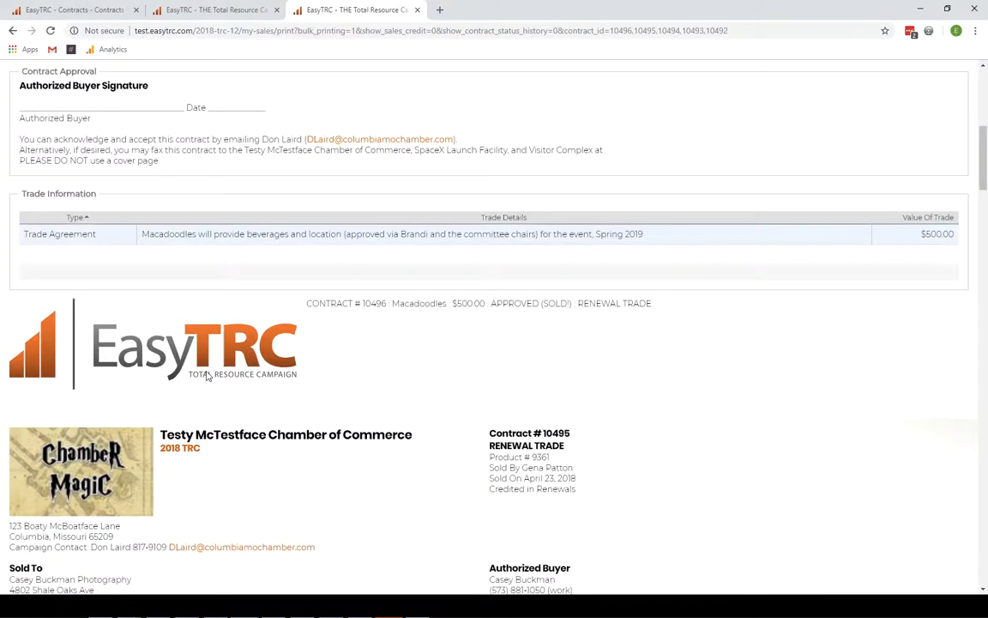
scroll(270, 356, down, 4)
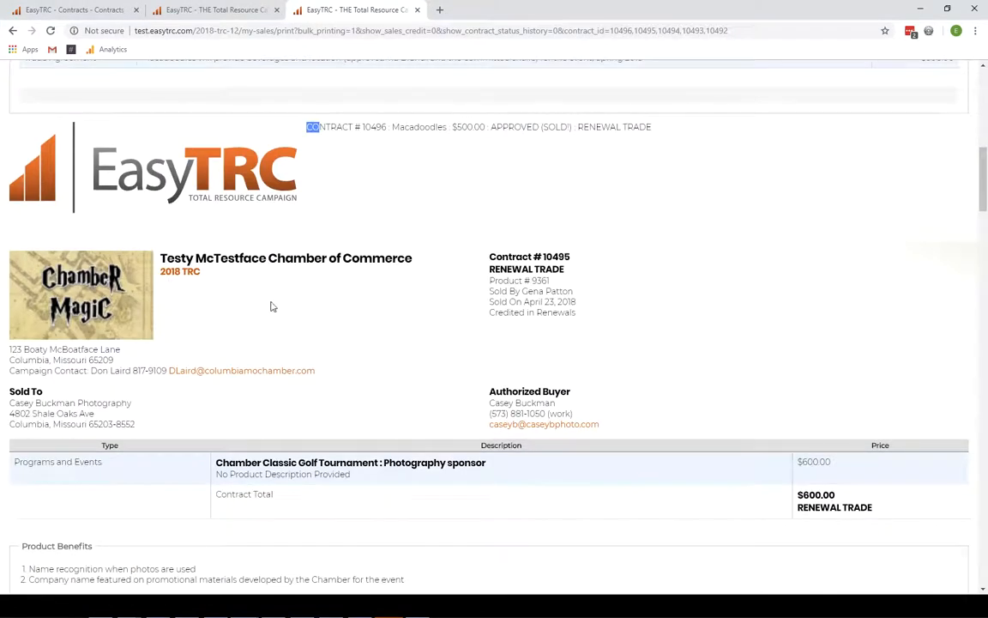
scroll(271, 305, down, 9)
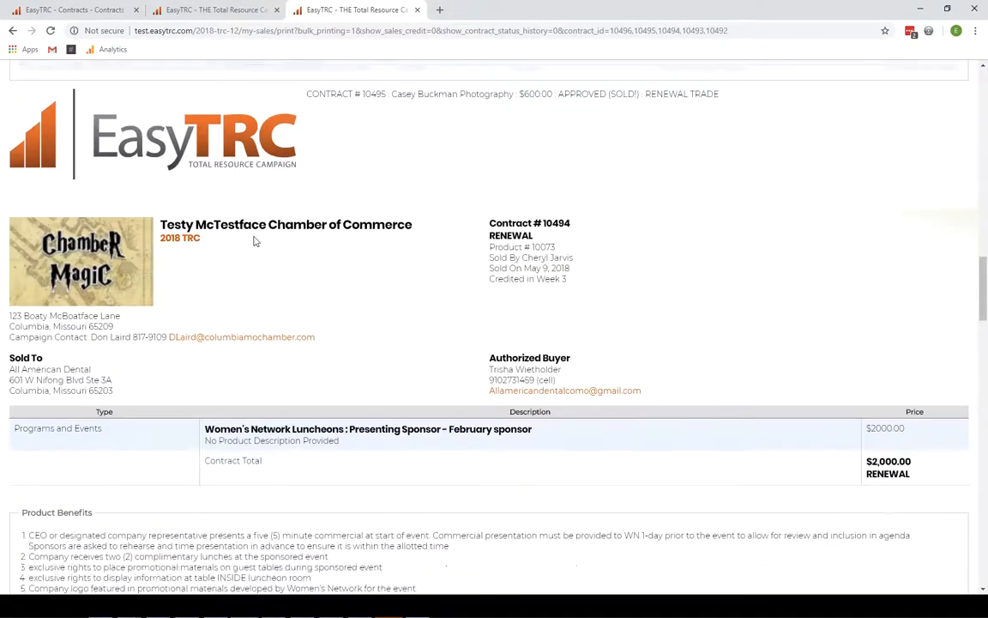
scroll(255, 253, down, 4)
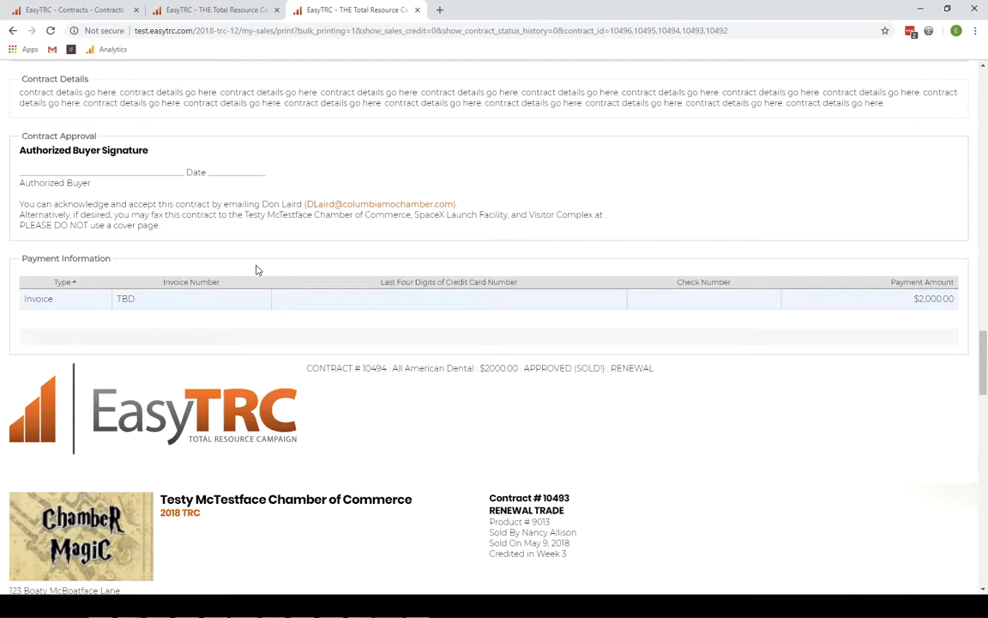
key(ctrl+p)
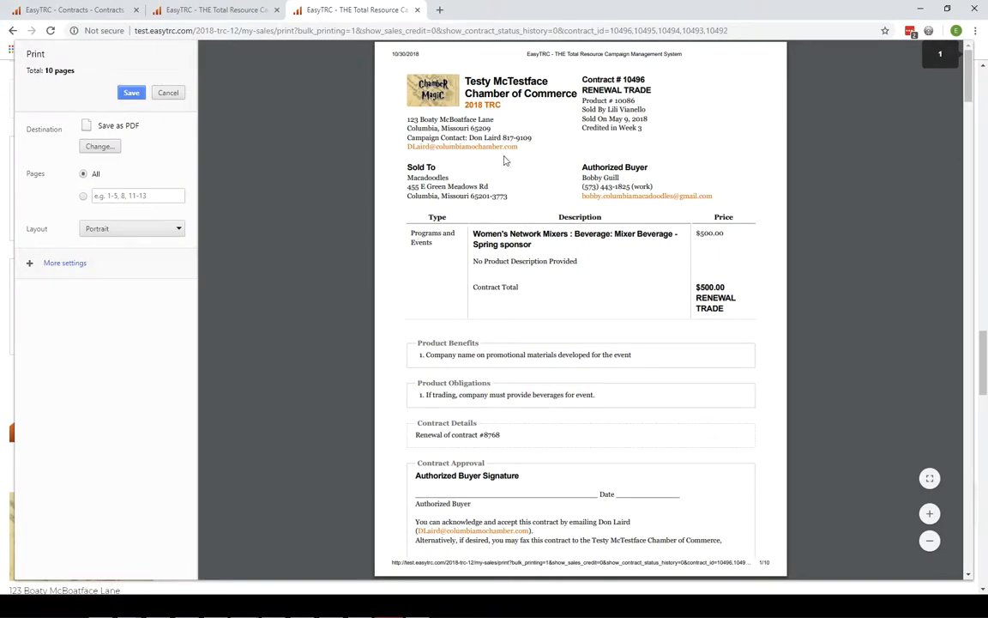
- Scroll the 10-page preview, highlighting page 4's trade agreement details and placeholder contract text
scroll(529, 157, down, 5)
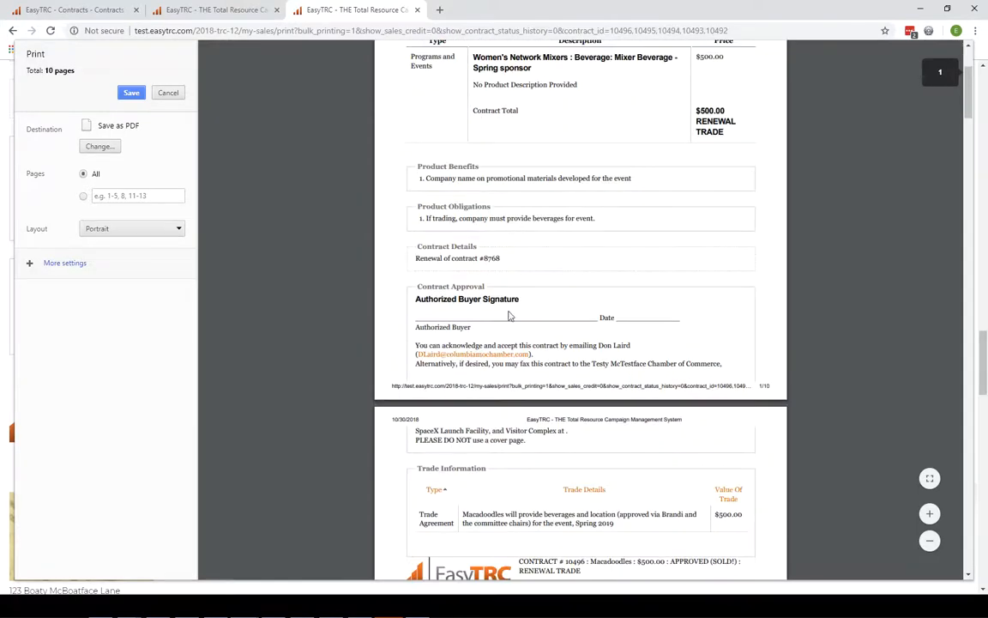
scroll(530, 381, down, 10)
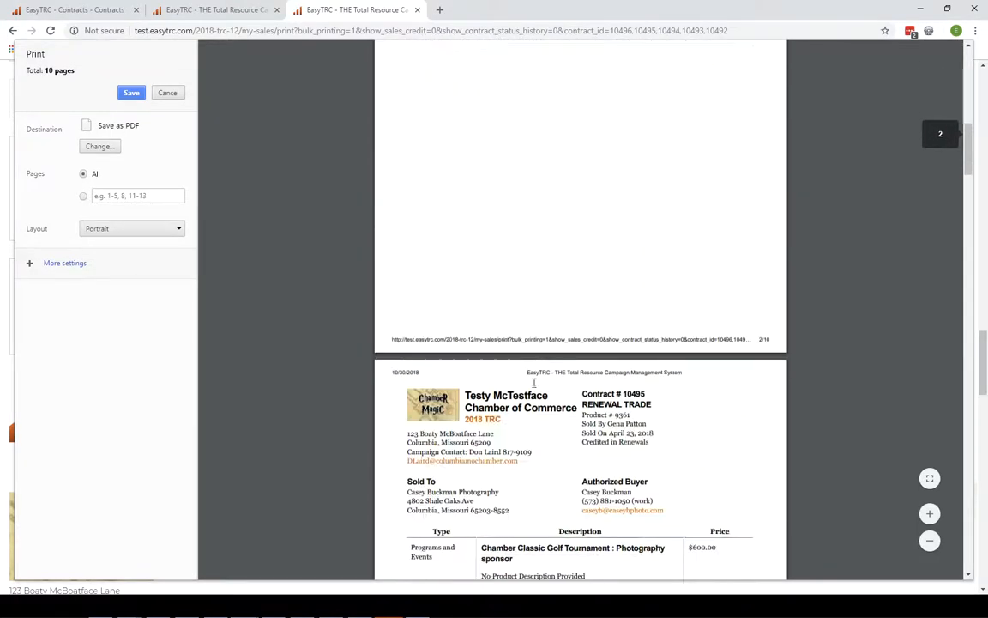
scroll(534, 381, down, 10)
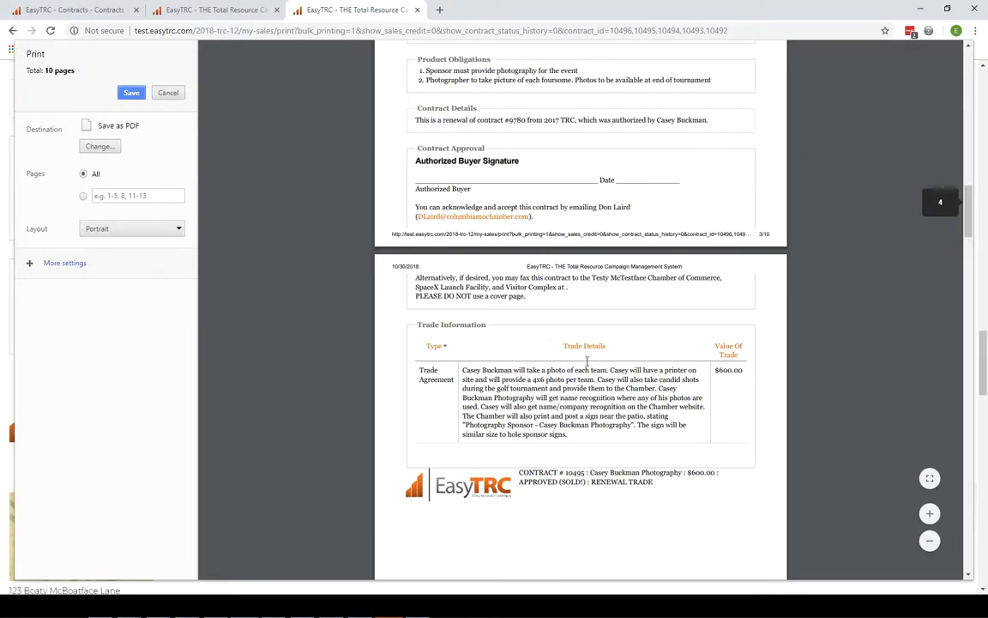
drag(490, 370, 592, 425)
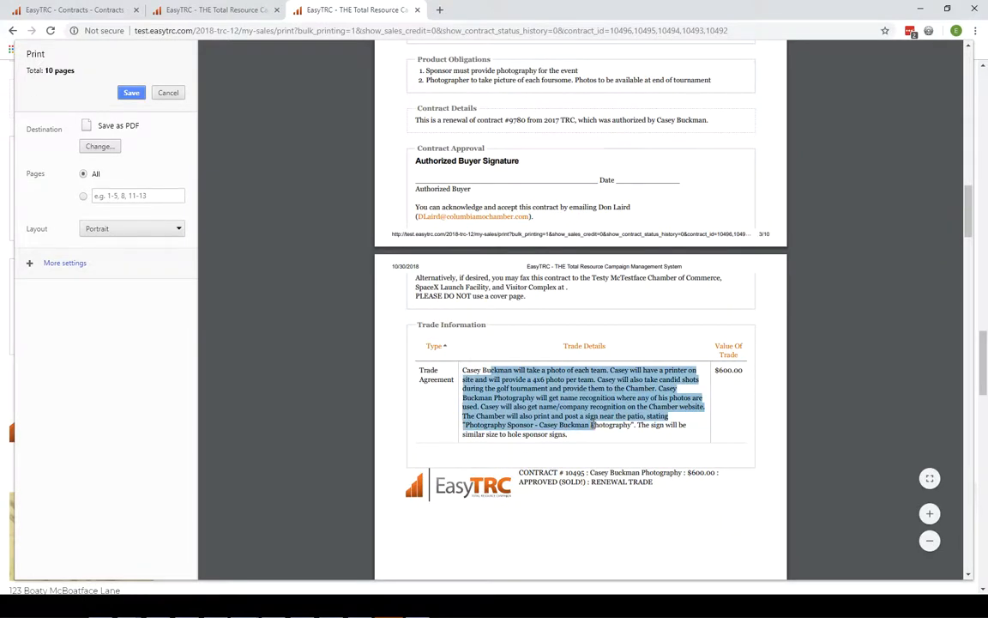
scroll(506, 414, down, 8)
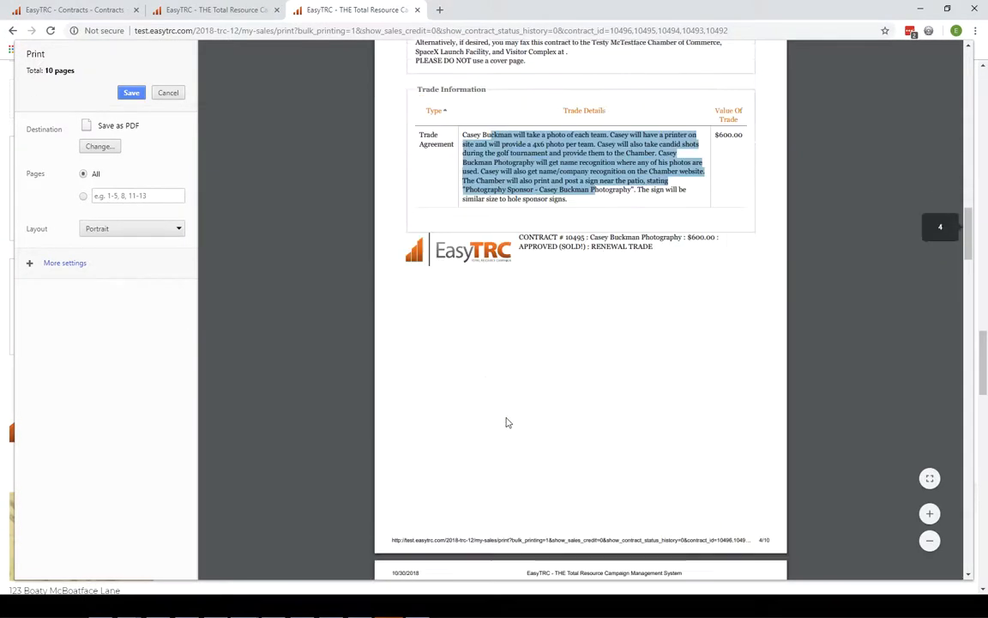
scroll(452, 382, down, 3)
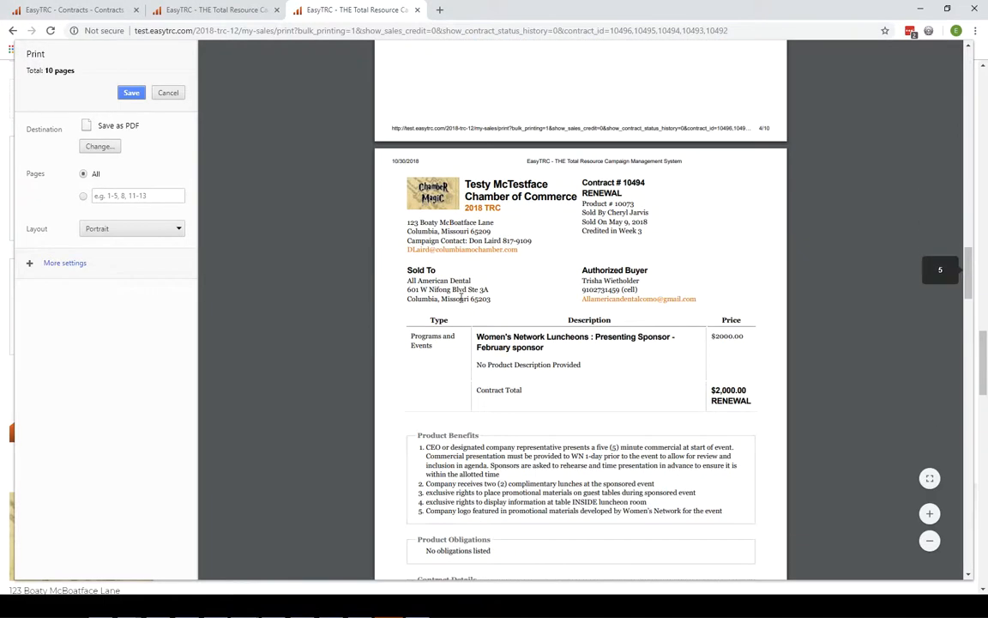
scroll(539, 347, down, 2)
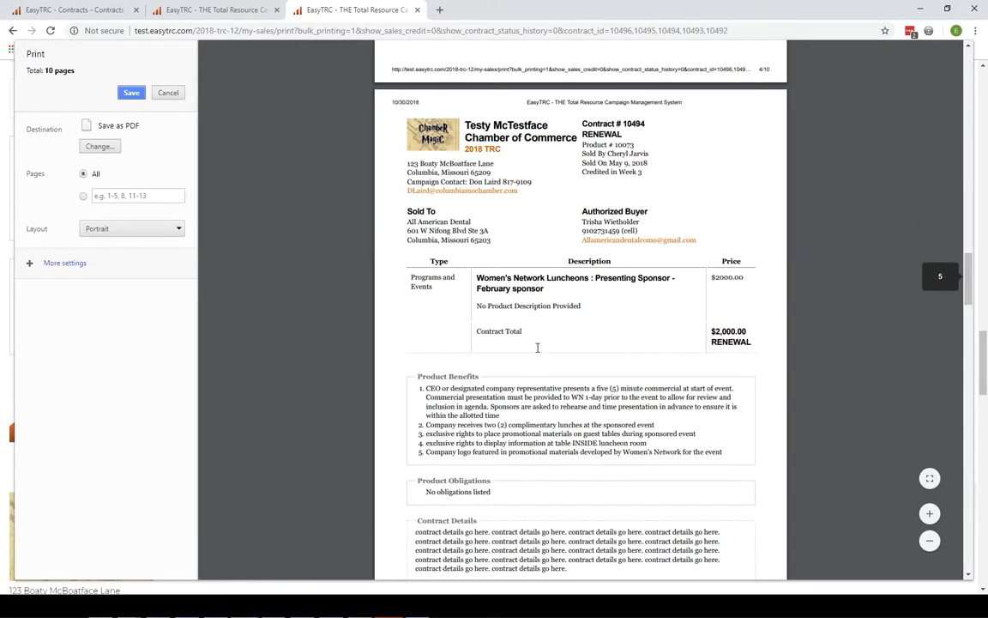
scroll(538, 347, down, 5)
drag(423, 356, 582, 385)
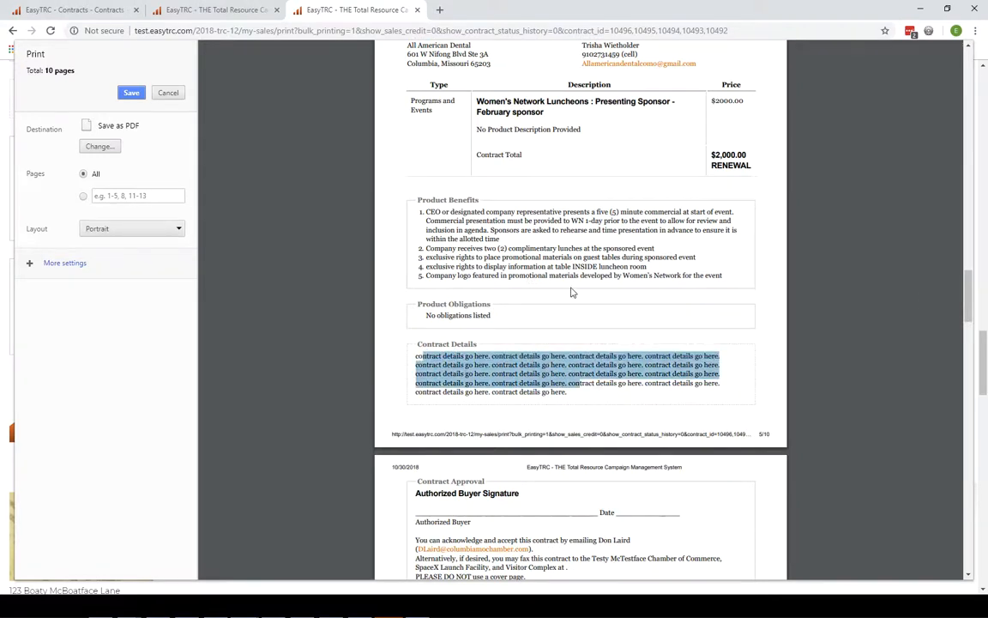
- Highlight the buyer signature, approval and fax instructions, then cancel the print preview
scroll(573, 292, up, 20)
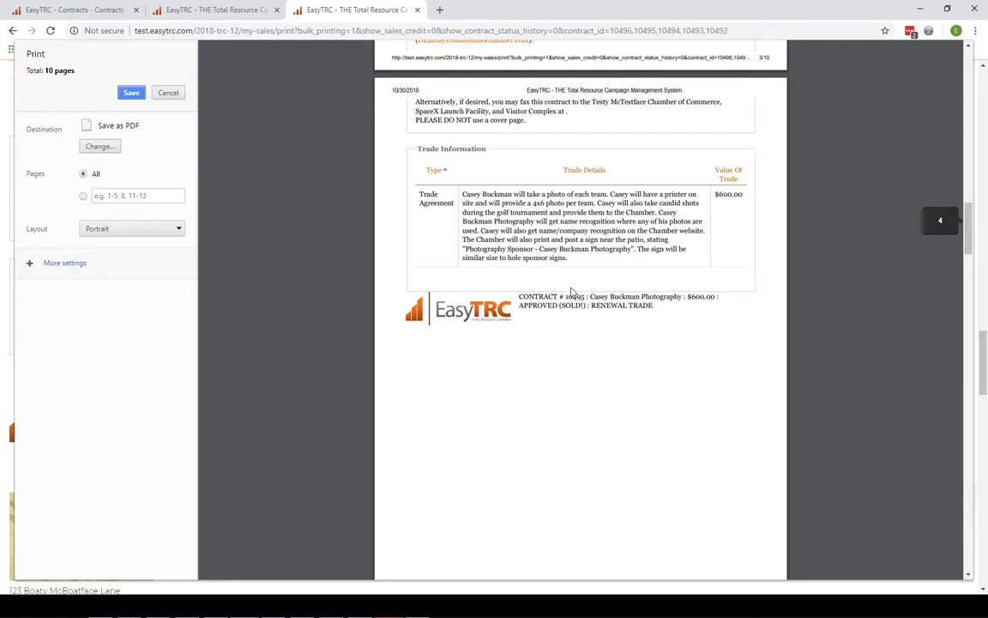
scroll(571, 292, down, 10)
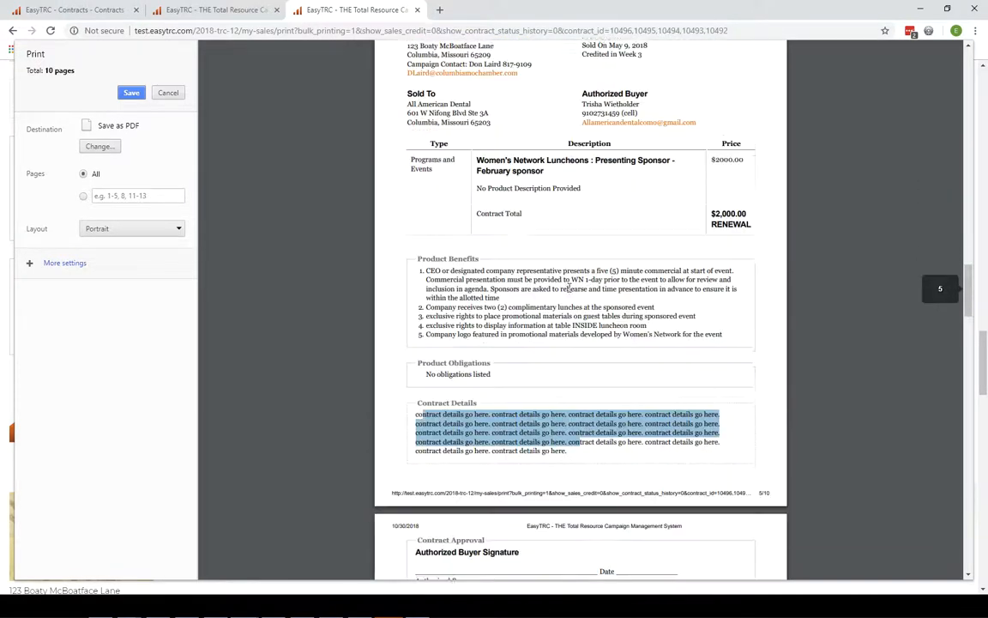
scroll(568, 287, down, 8)
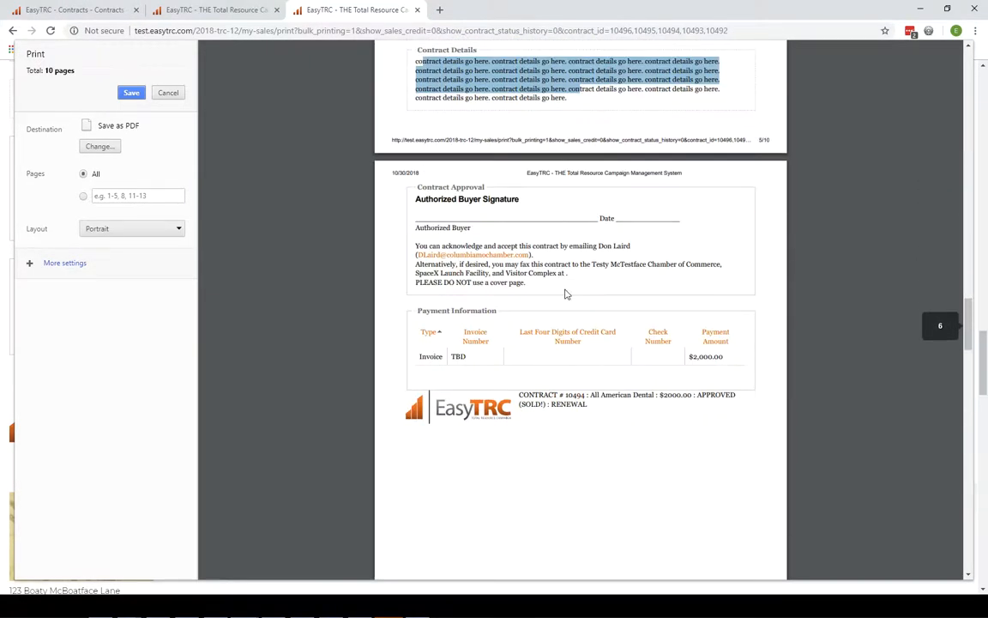
mouse_move(417, 220)
mouse_down()
mouse_move(562, 266)
mouse_move(606, 292)
mouse_up()
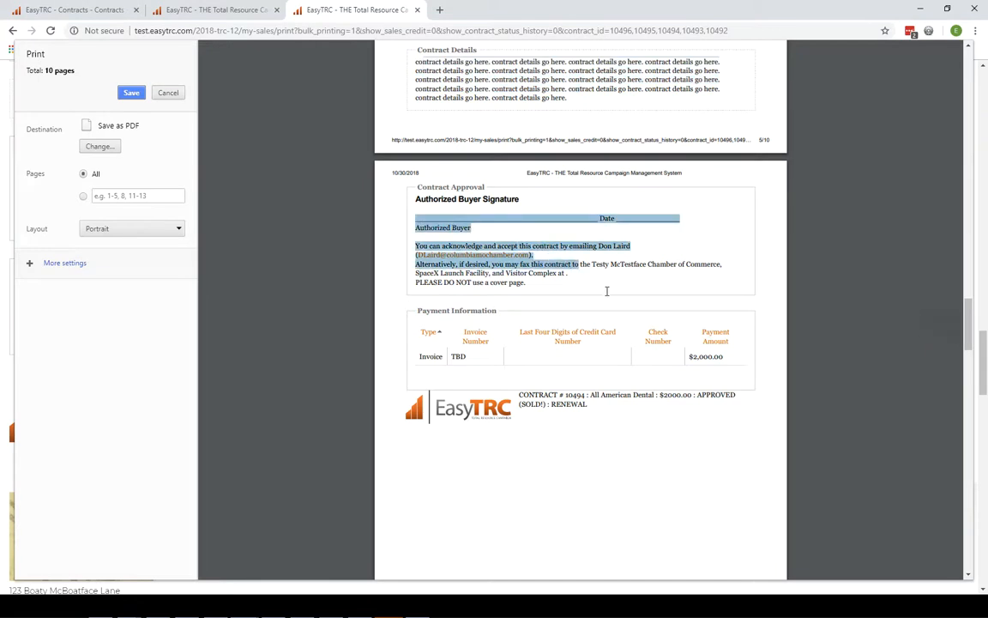
drag(537, 289, 567, 273)
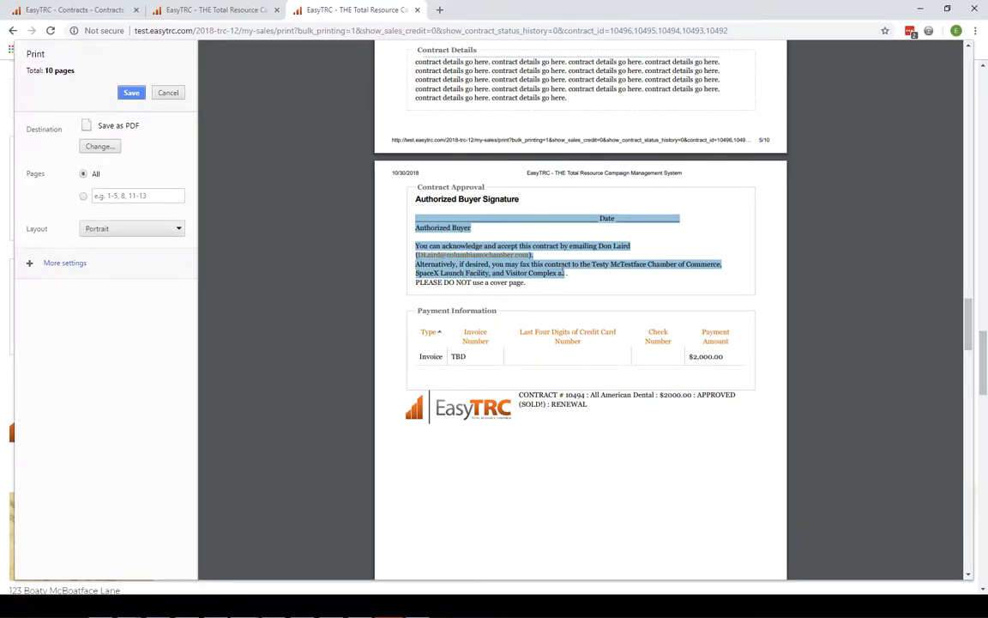
scroll(564, 273, up, 10)
scroll(562, 270, up, 1)
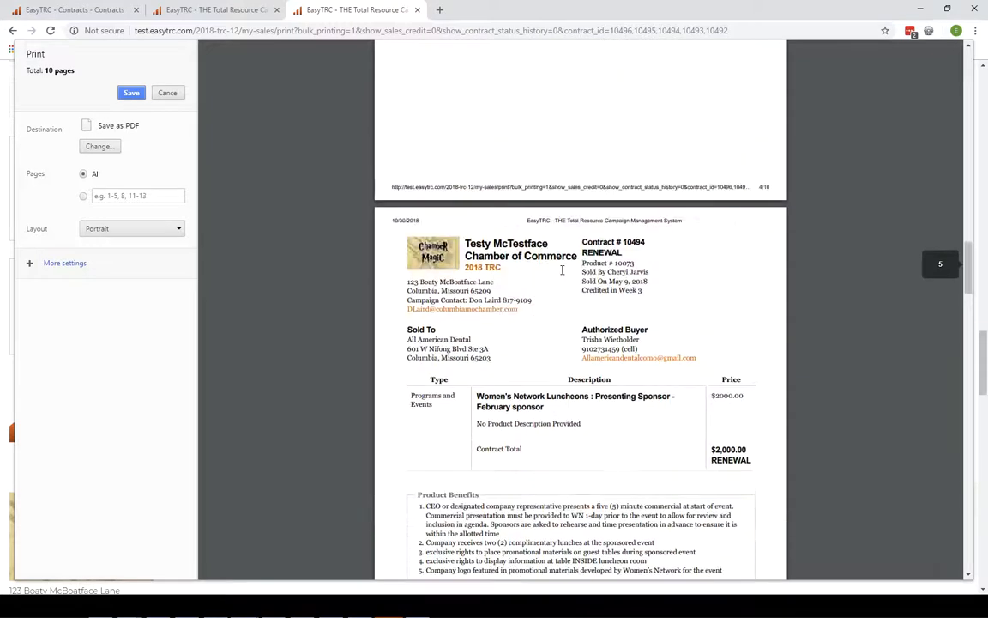
click(168, 93)
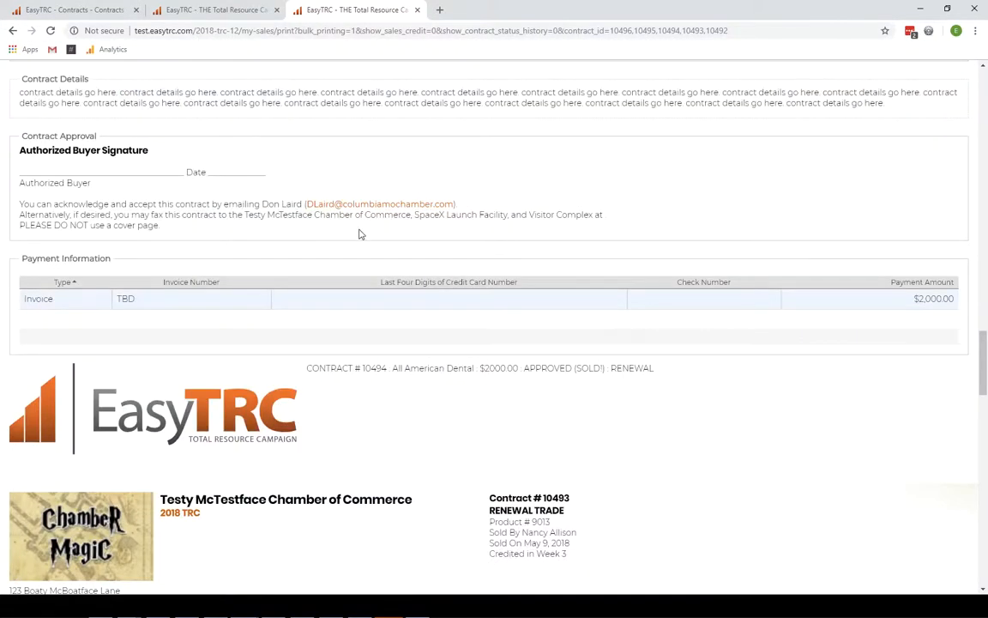
- From the Contracts list, view contract #010492's printable version showing the logo, then go back
key(alt+Left)
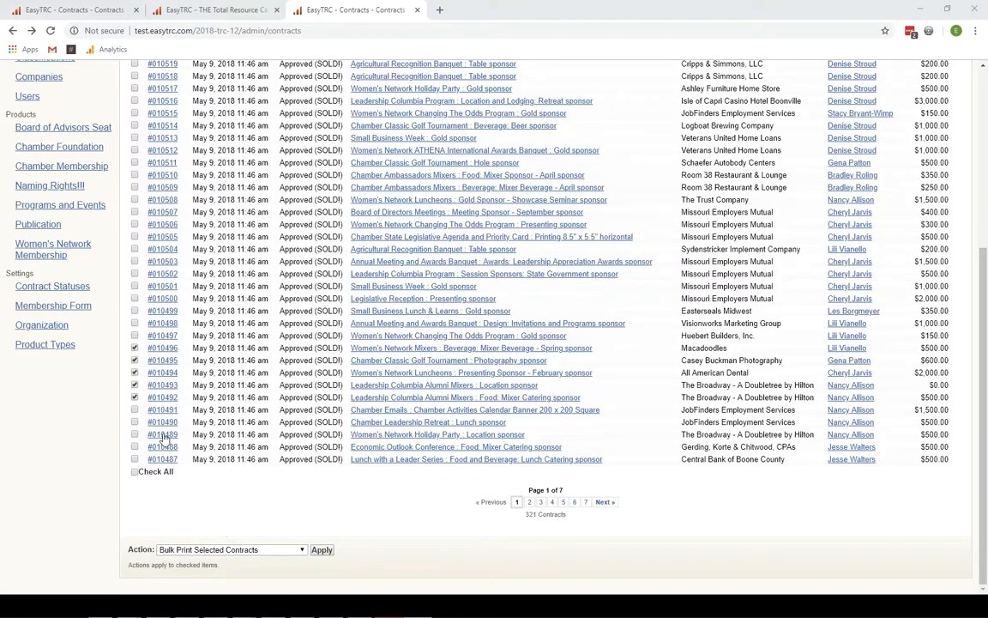
click(160, 400)
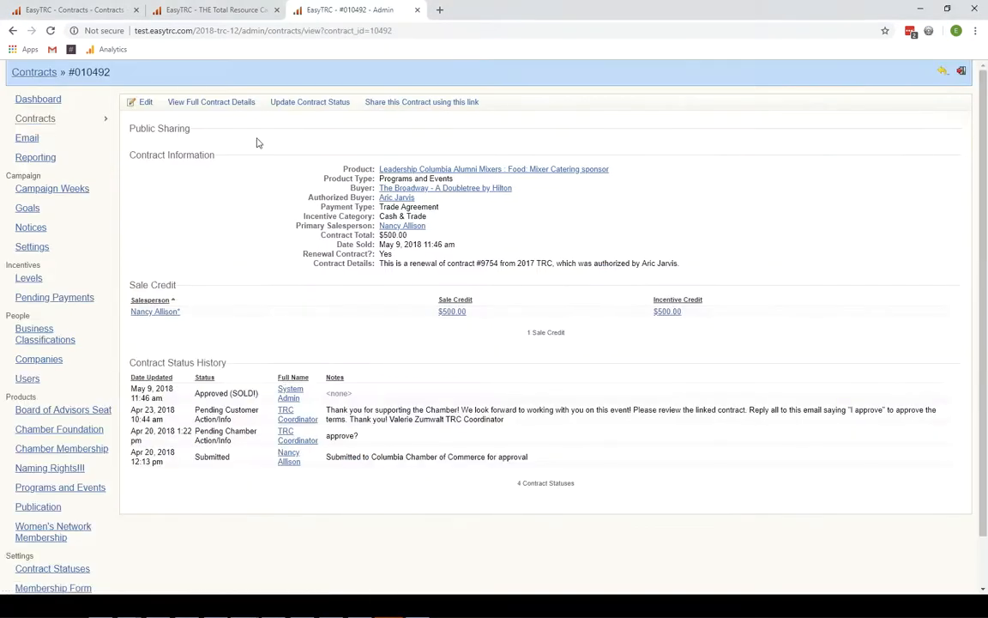
click(245, 105)
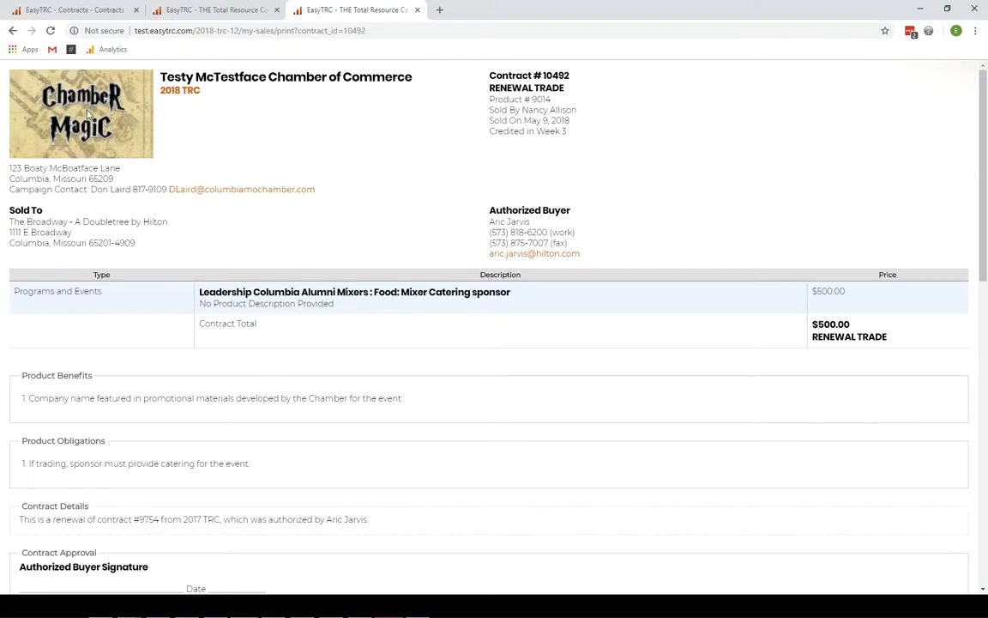
key(alt+Left)
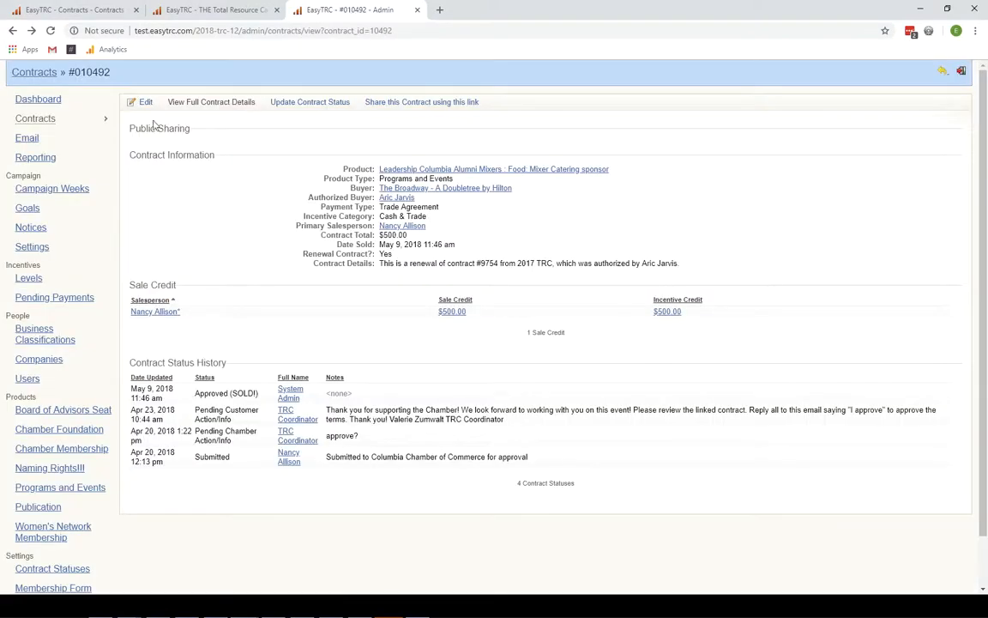
- Edit the current campaign, set 'Show the Campaign Logo on Contracts?' to No, and save
click(28, 247)
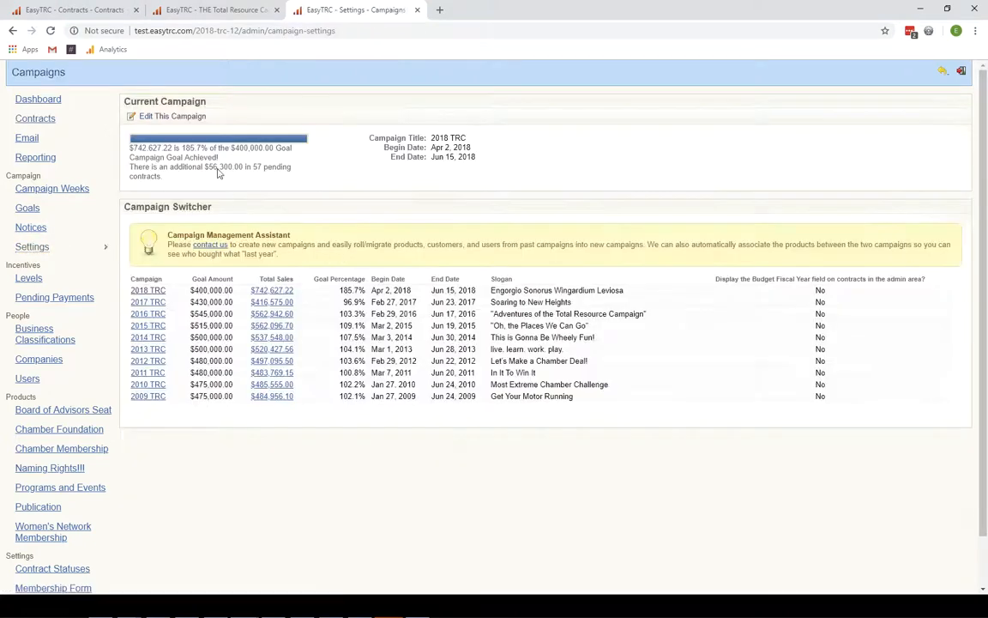
click(174, 118)
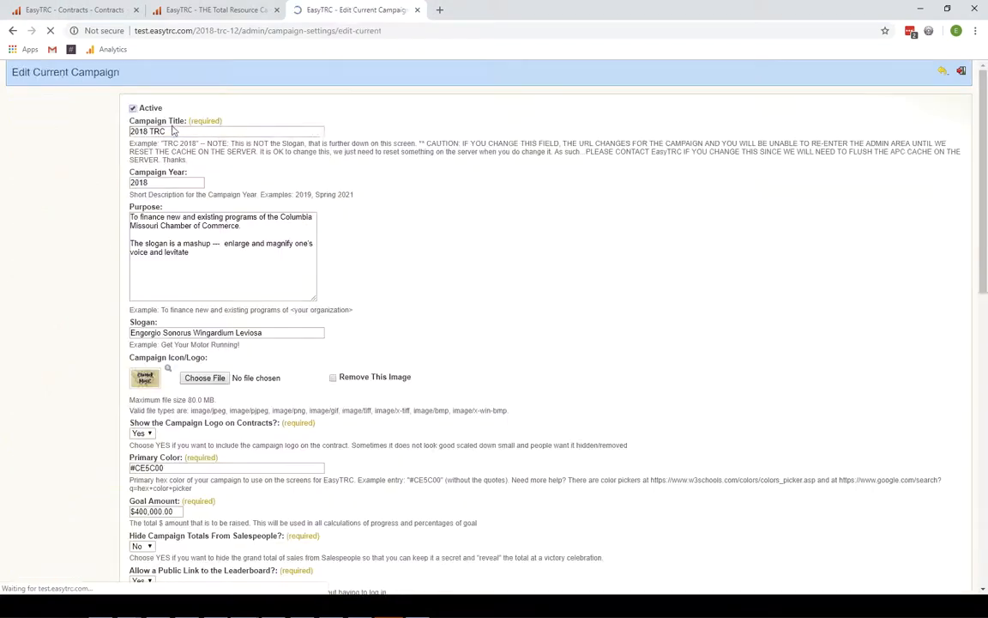
scroll(374, 315, down, 2)
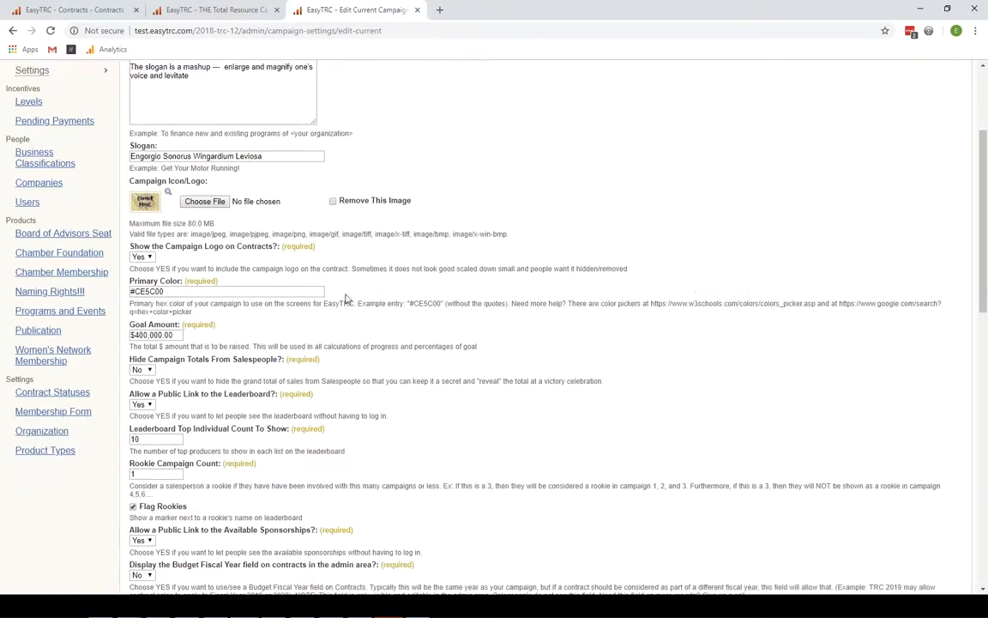
drag(121, 174, 207, 185)
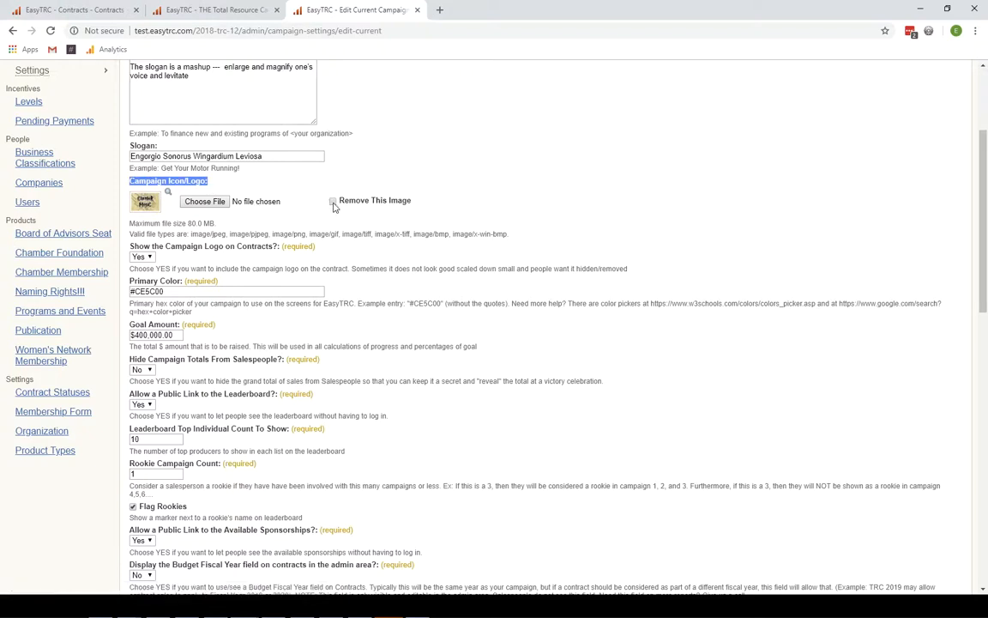
drag(130, 247, 278, 251)
click(141, 256)
click(146, 280)
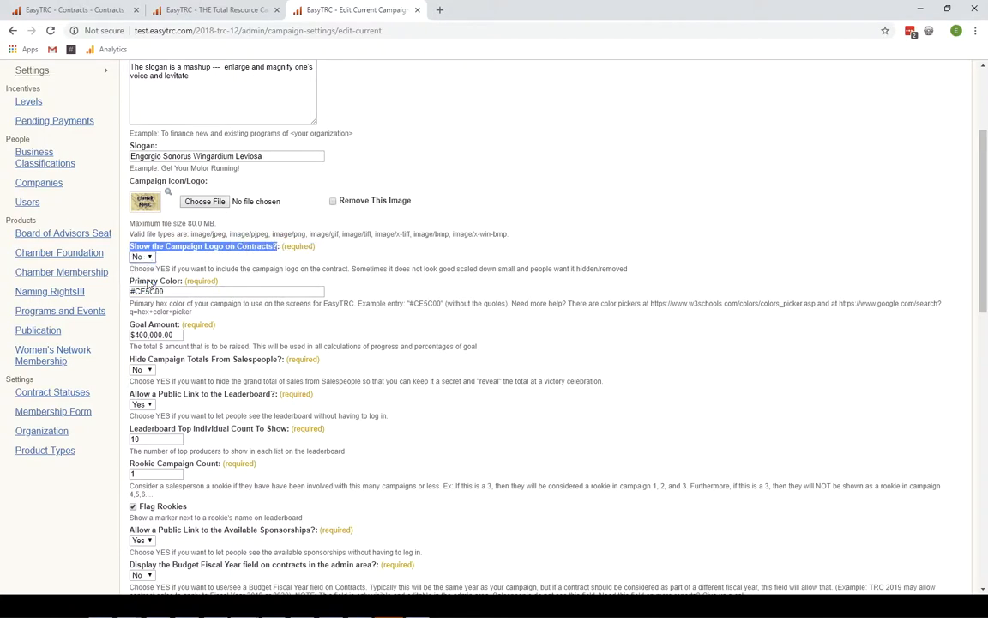
drag(131, 269, 289, 268)
drag(190, 268, 638, 272)
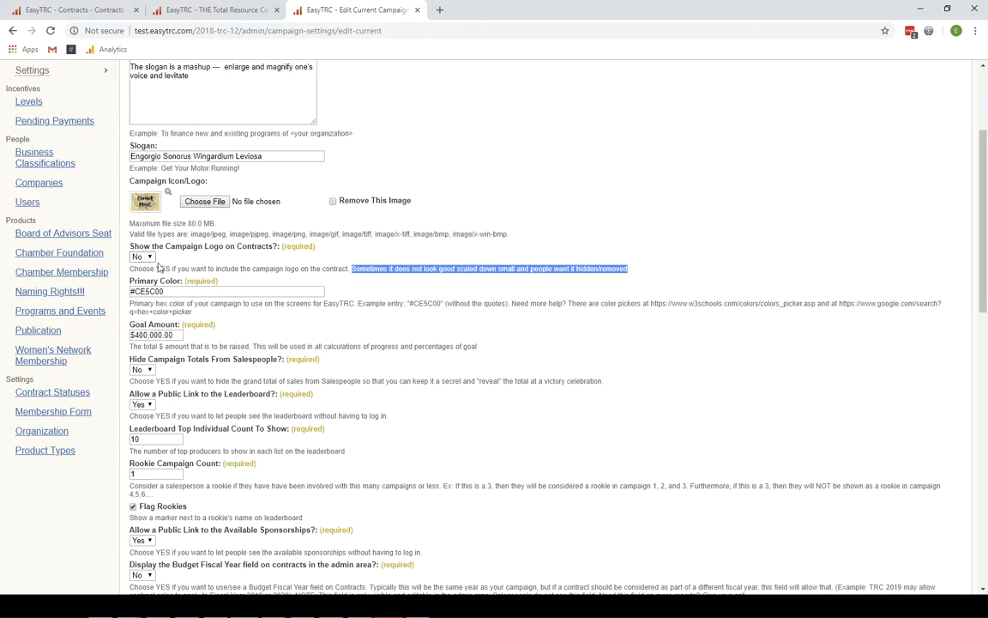
scroll(266, 291, up, 3)
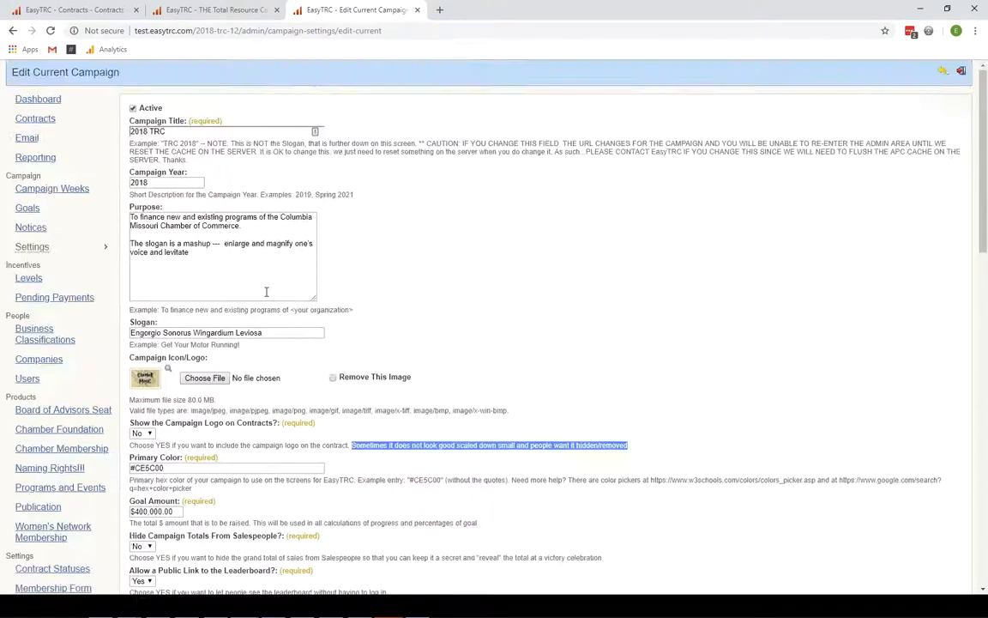
scroll(268, 296, down, 15)
click(161, 562)
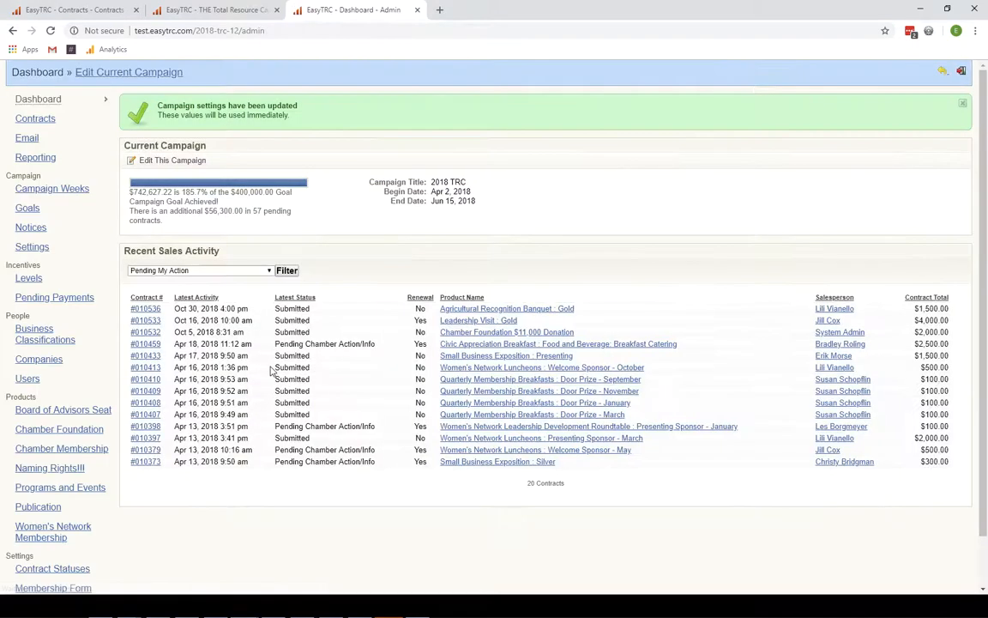
- Open contract #010524's printable Civic Appreciation Breakfast page, confirm no logo appears, then go back
click(43, 118)
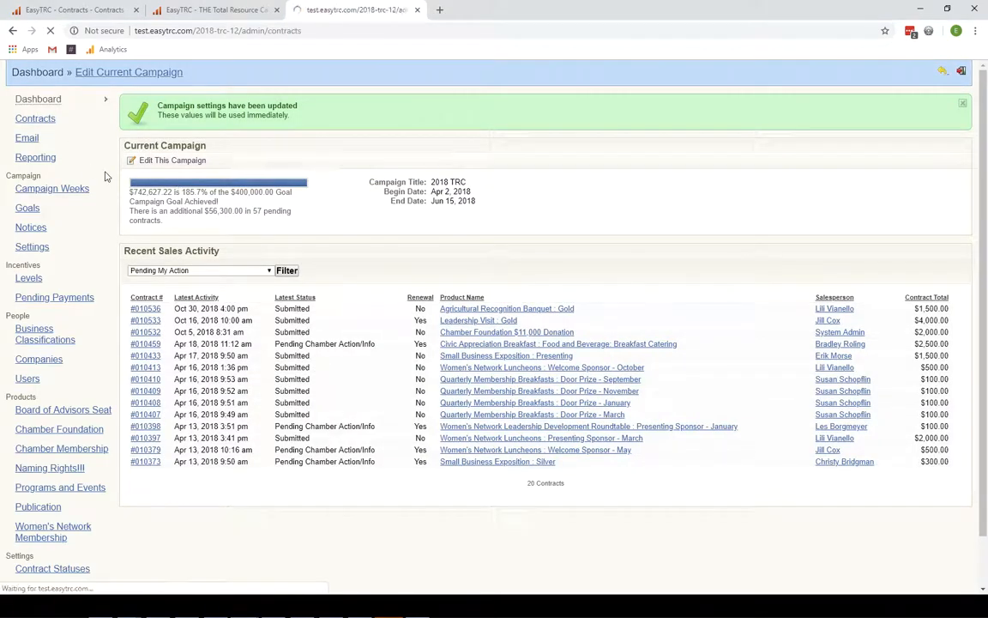
click(168, 285)
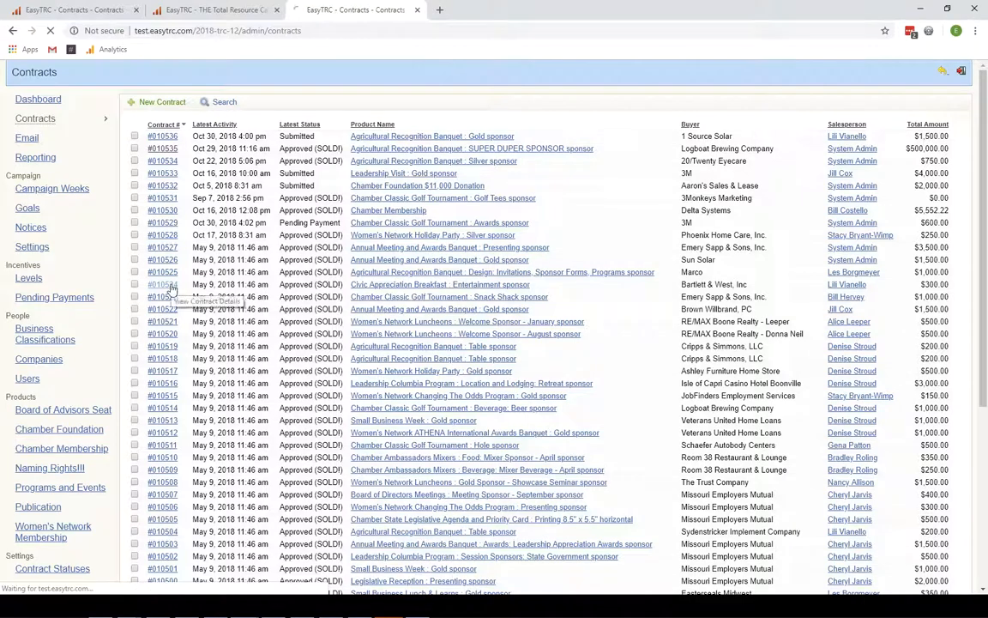
click(223, 104)
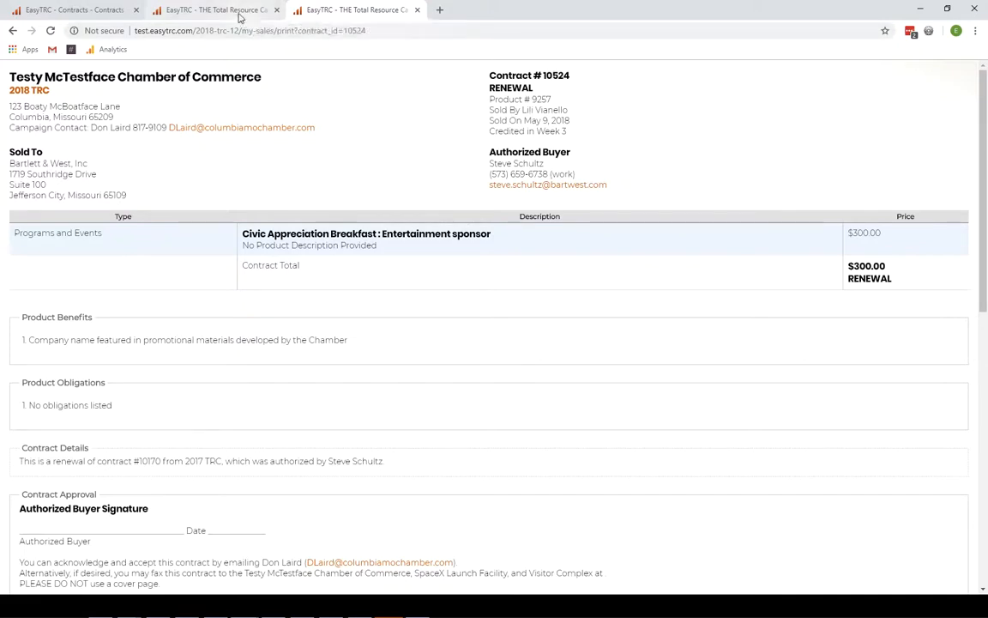
click(12, 30)
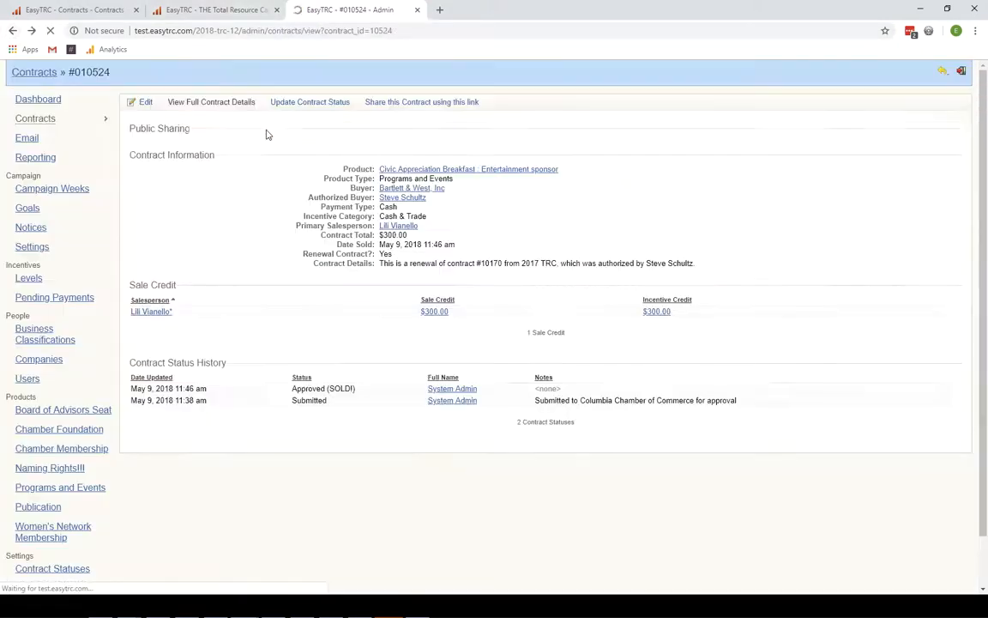